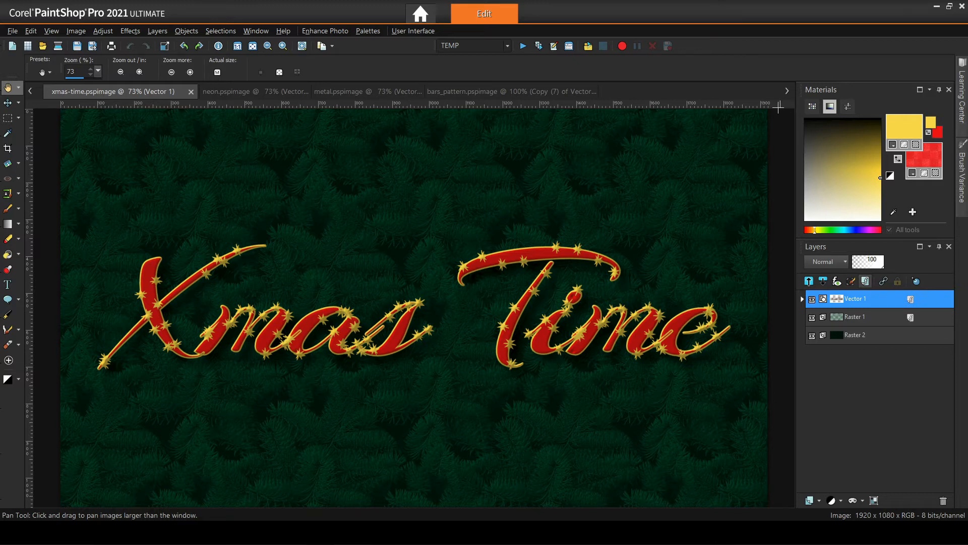
# Review the texture, pattern, gradient and colour options of the foreground and stroke material without changing it
pyautogui.click(904, 126)
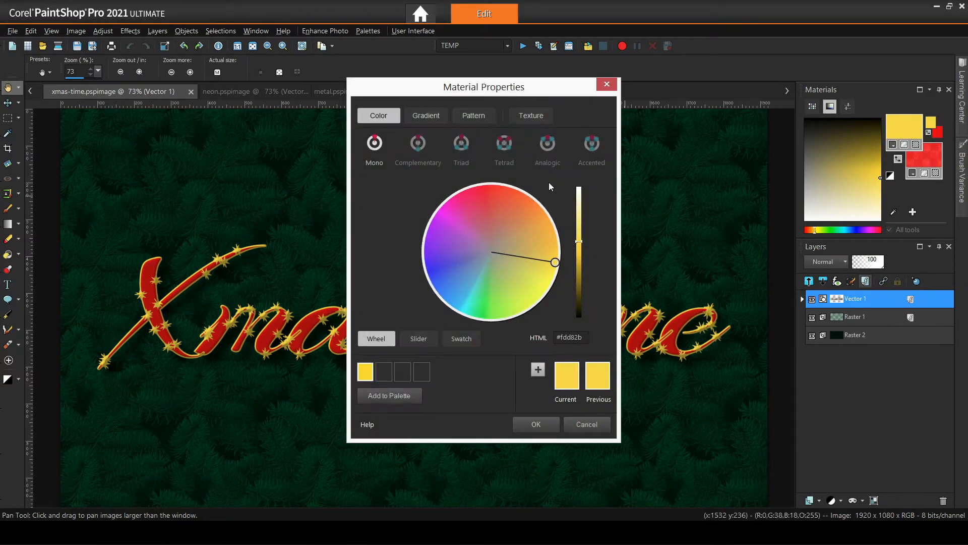
pyautogui.click(532, 117)
pyautogui.click(482, 117)
pyautogui.click(426, 115)
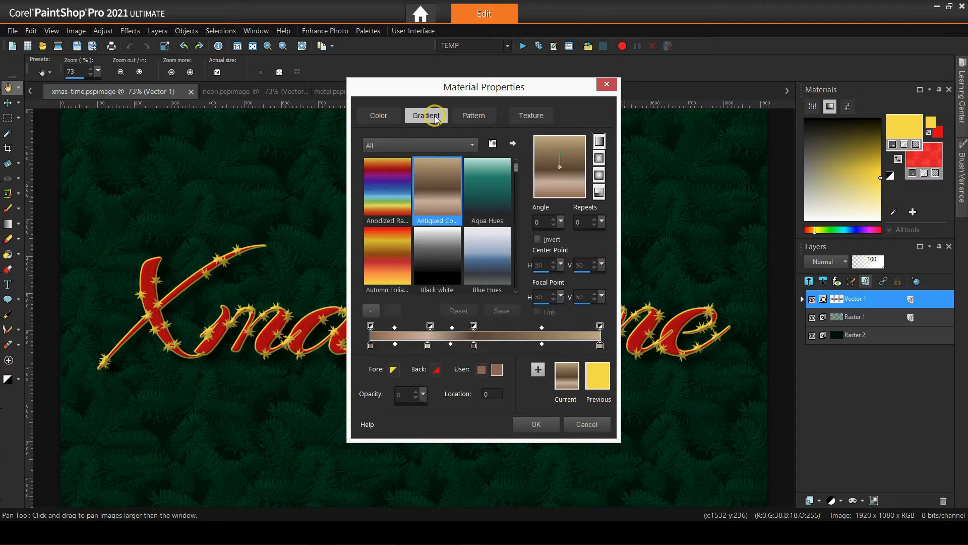
pyautogui.click(380, 116)
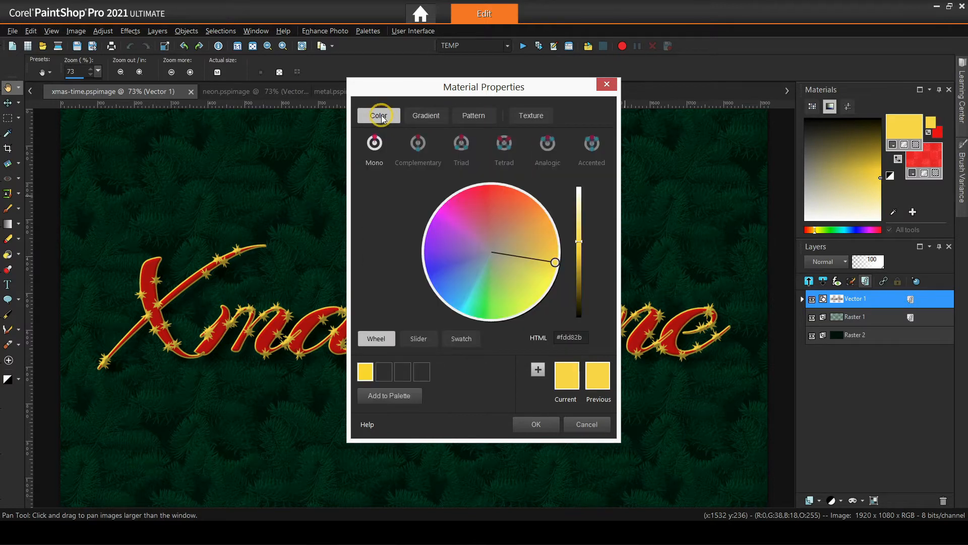
pyautogui.click(585, 425)
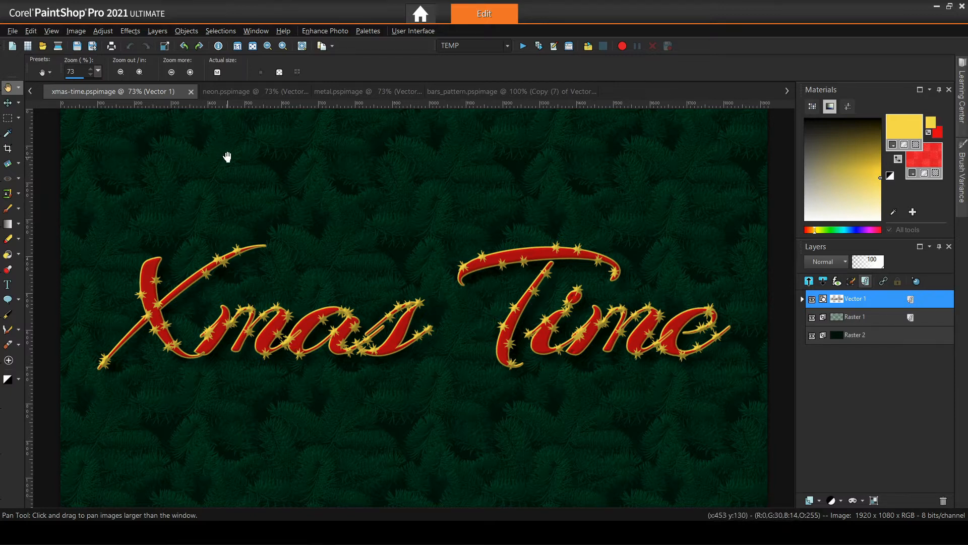
# Look through the open example images xmas-time, neon, metal and bars_pattern
pyautogui.click(137, 93)
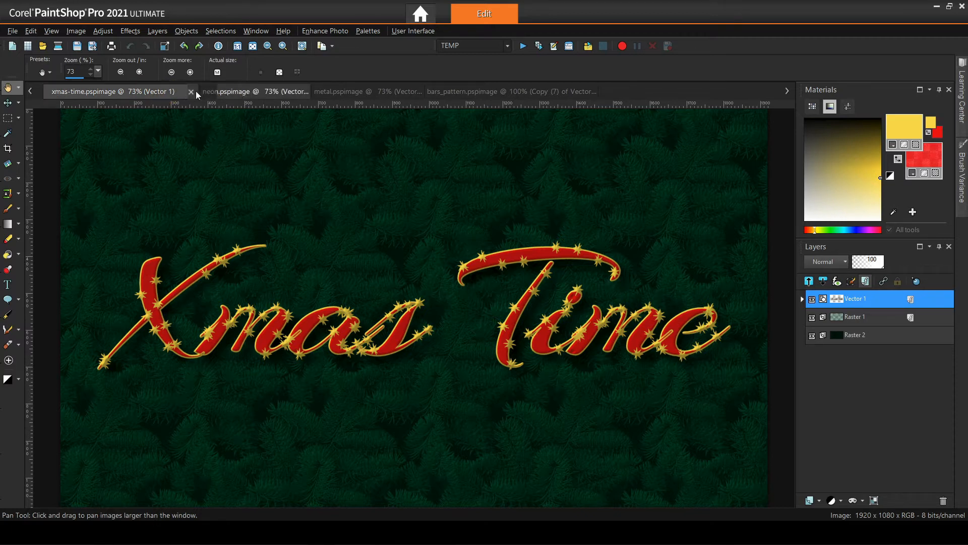
pyautogui.click(232, 91)
pyautogui.click(370, 96)
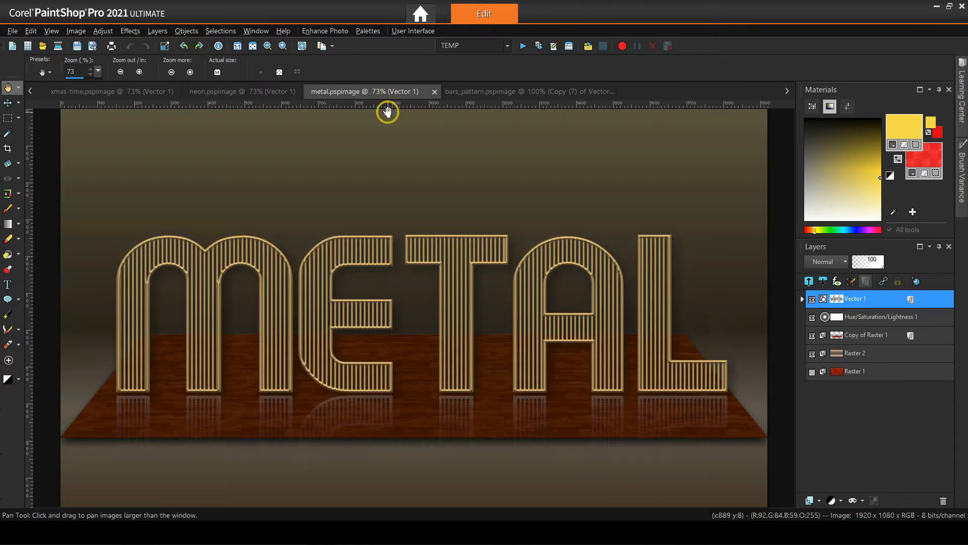
pyautogui.click(492, 91)
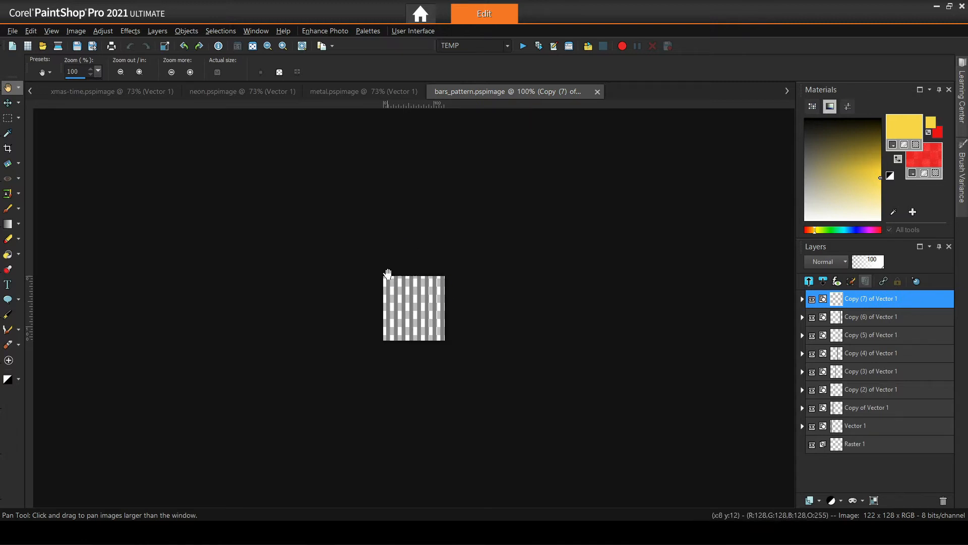
pyautogui.click(394, 95)
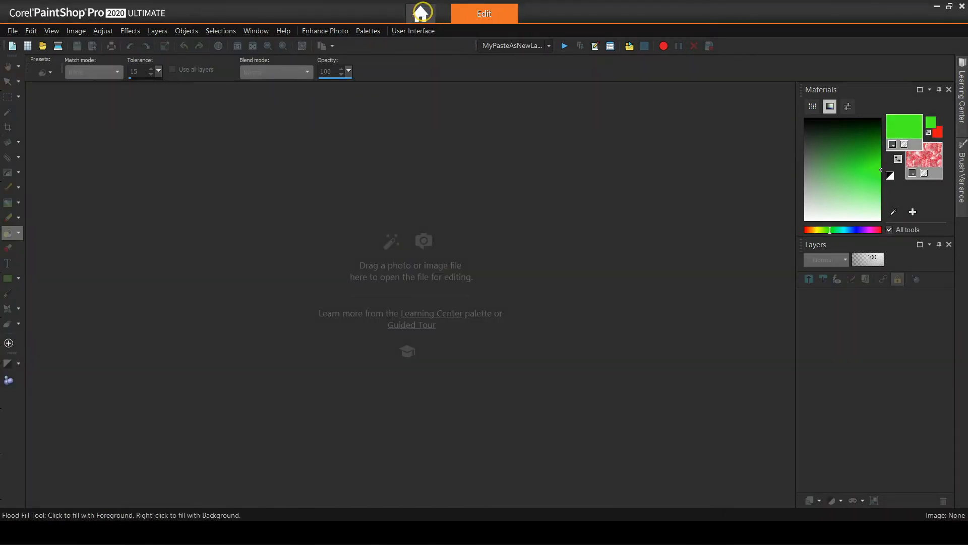
# Browse the free and My Library add-ons on the Welcome page and view the Creative Content Pack details
pyautogui.click(432, 15)
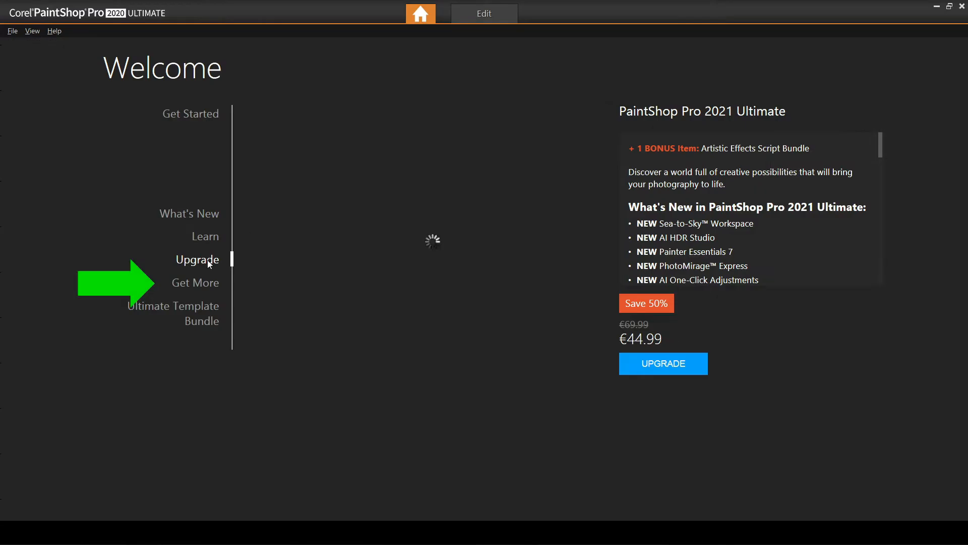
pyautogui.moveTo(754, 122); pyautogui.dragTo(776, 384)
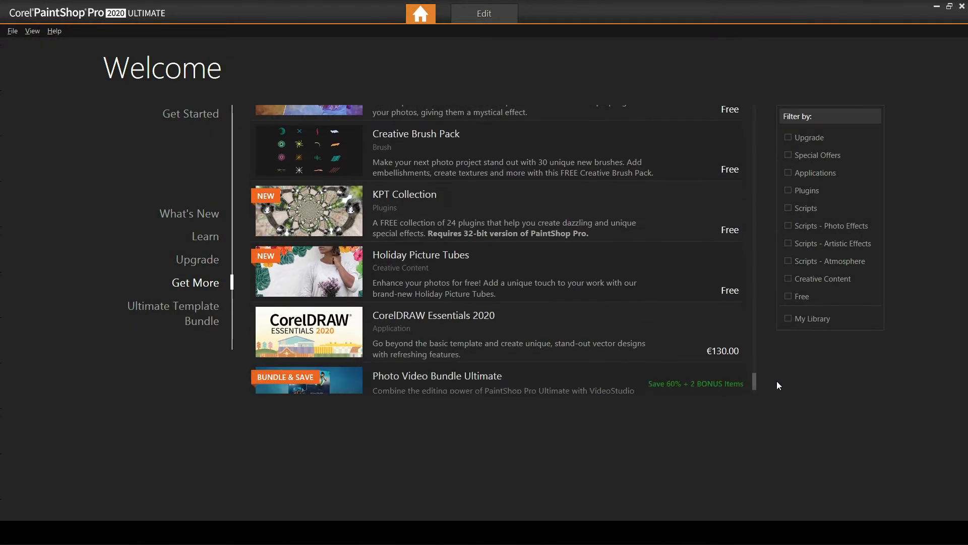
pyautogui.click(788, 297)
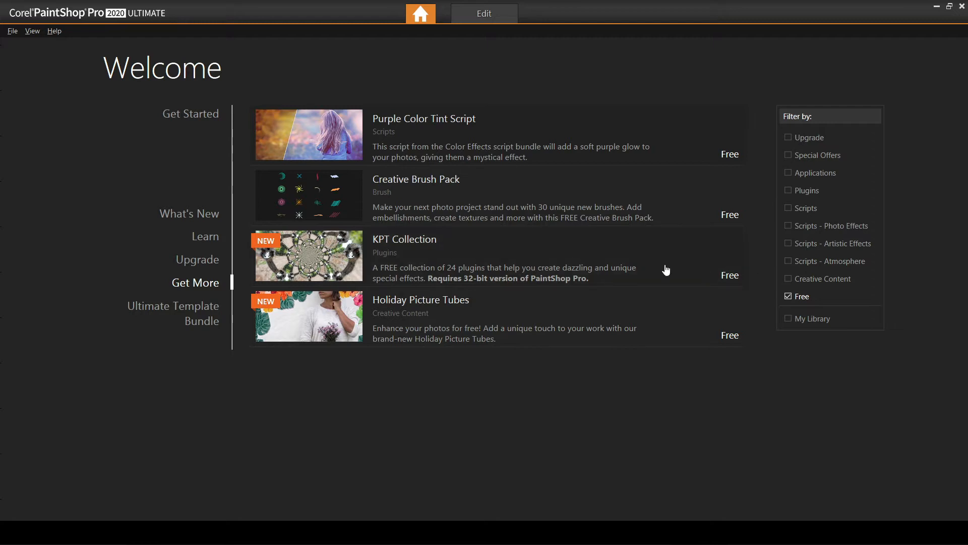
pyautogui.click(791, 319)
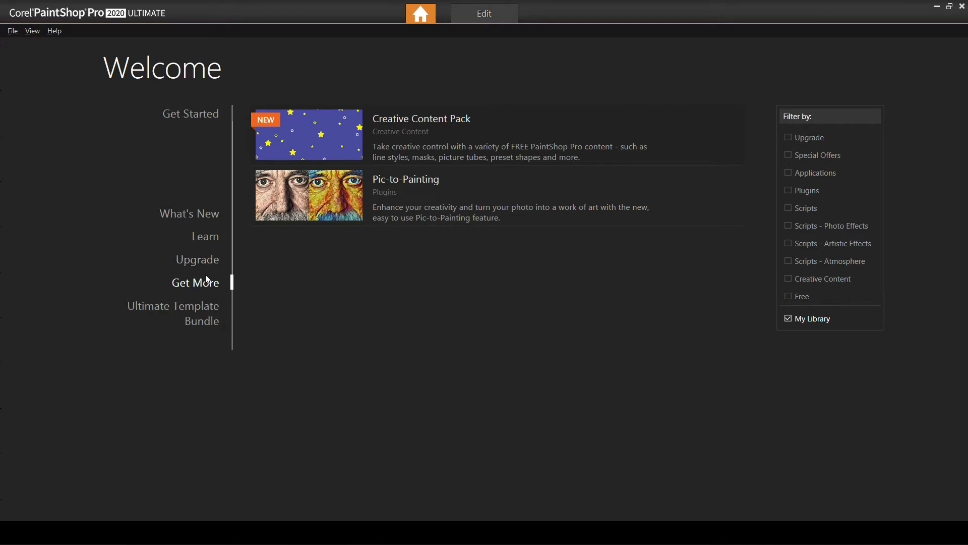
pyautogui.click(339, 125)
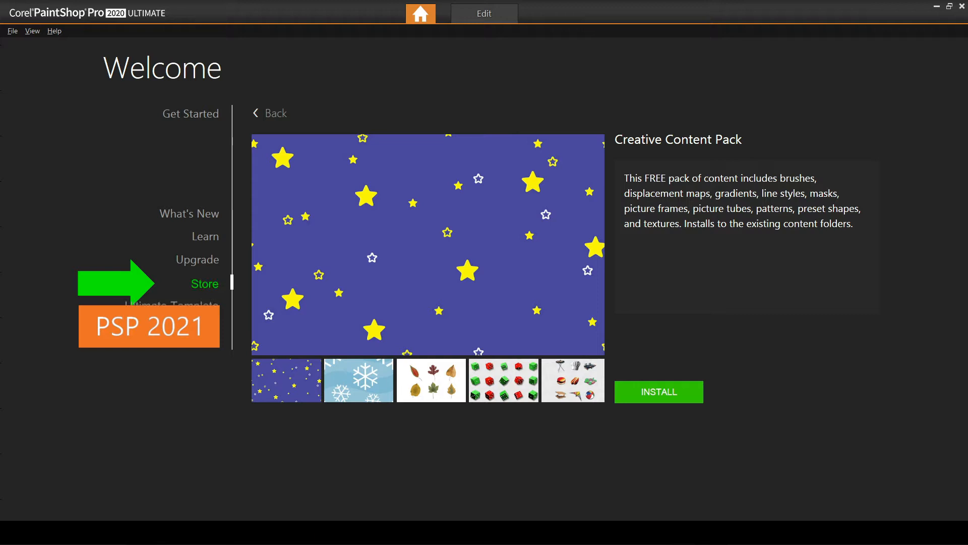
pyautogui.click(271, 113)
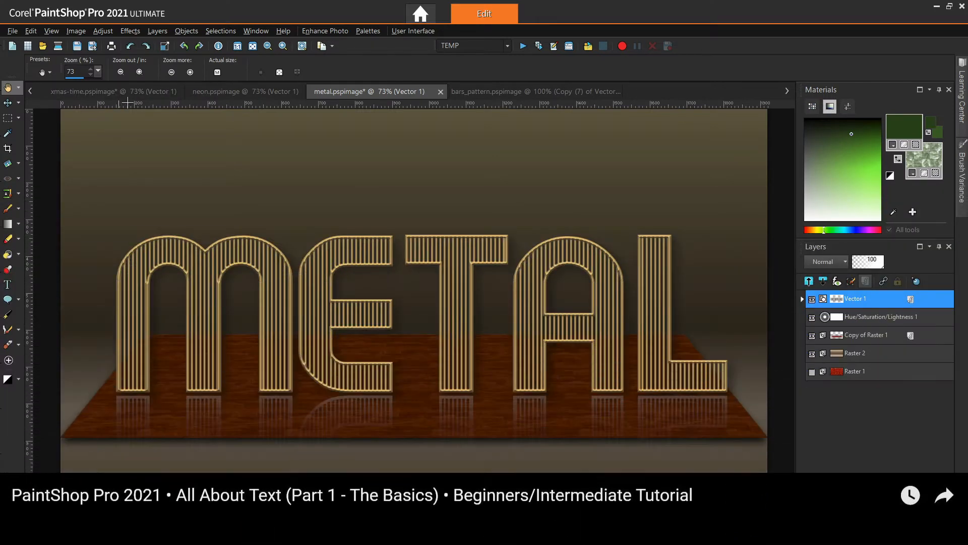
# Inspect the layers of xmas-time.pspimage by hiding and showing Vector 1, Raster 2 and Raster 1
pyautogui.click(135, 91)
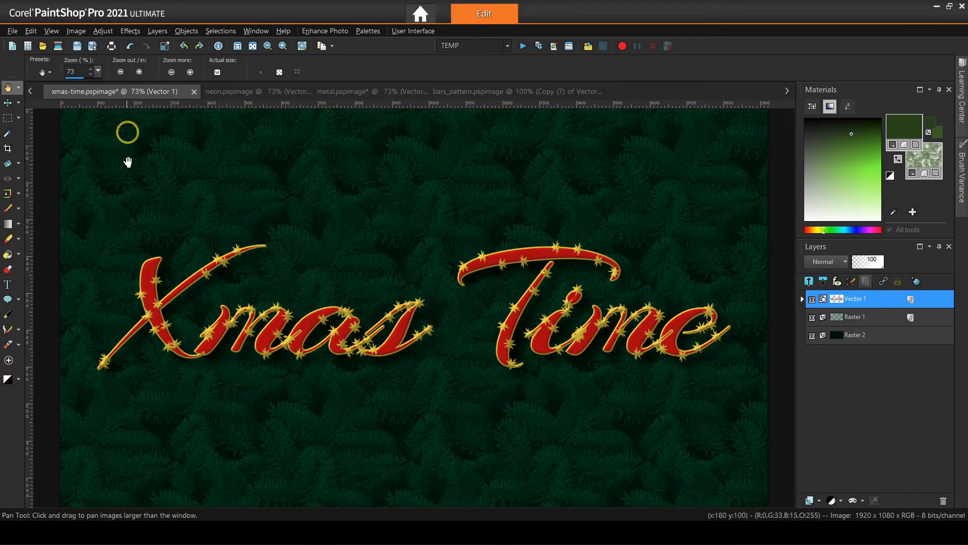
pyautogui.click(812, 299)
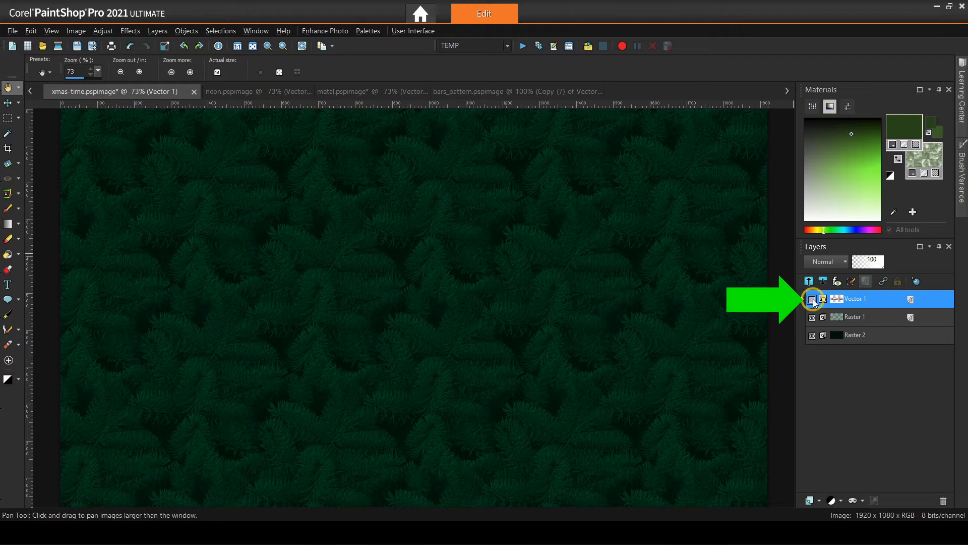
pyautogui.click(812, 299)
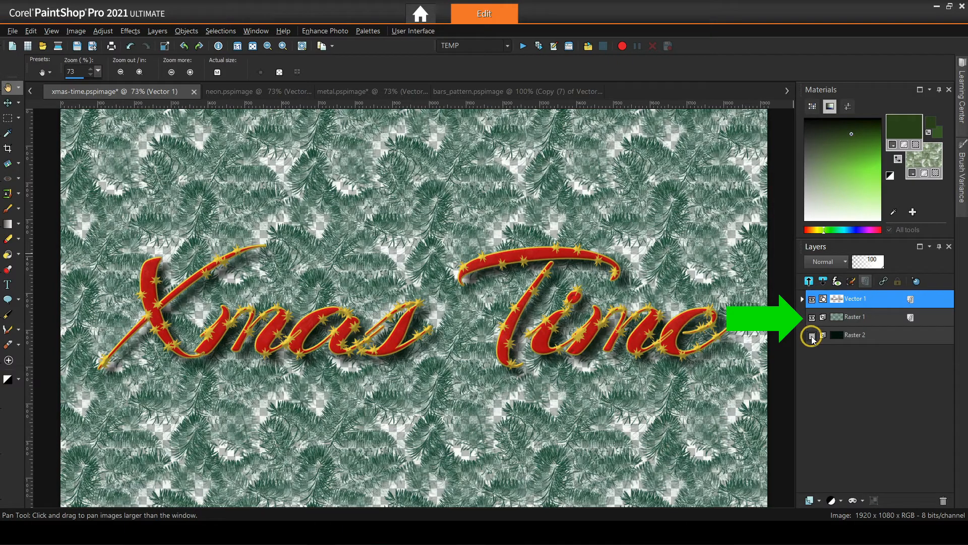
pyautogui.click(811, 335)
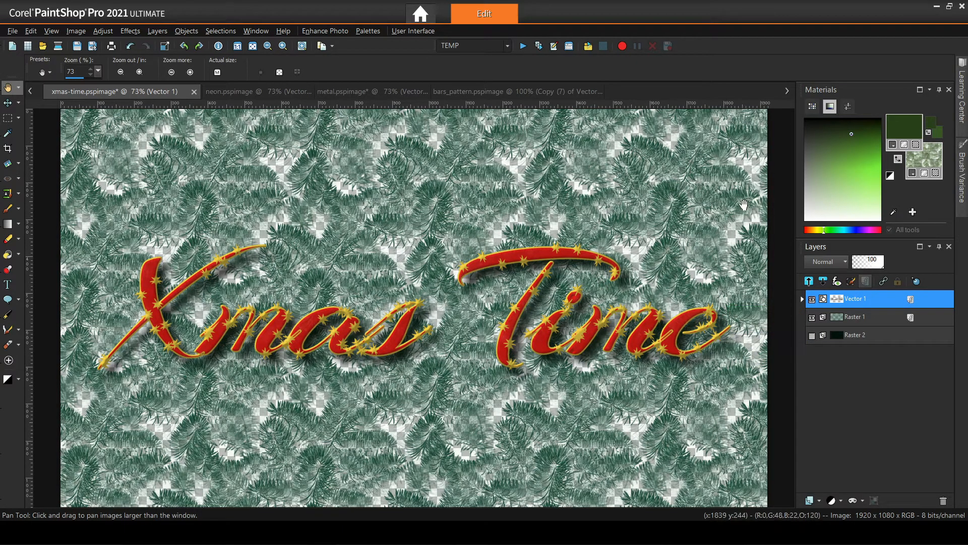
pyautogui.click(811, 317)
pyautogui.click(812, 335)
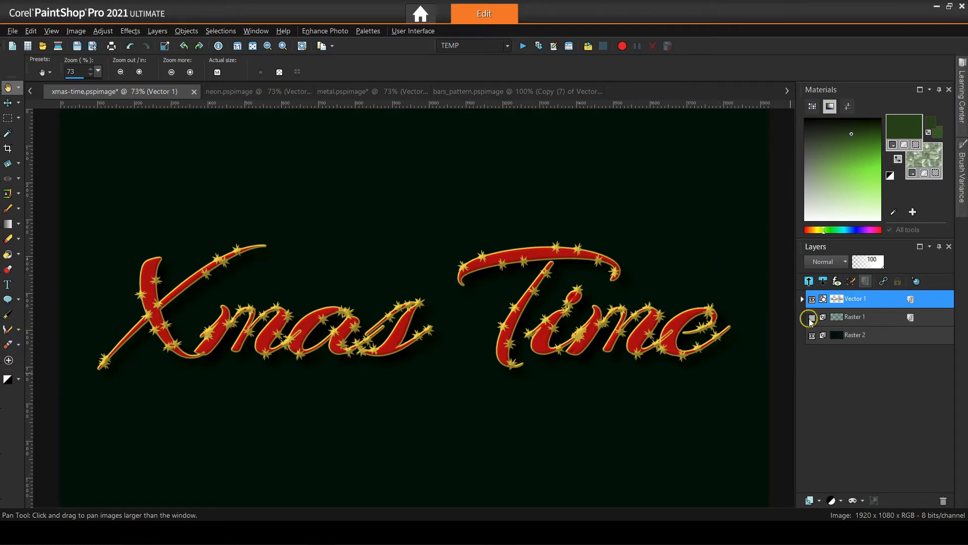
pyautogui.click(811, 317)
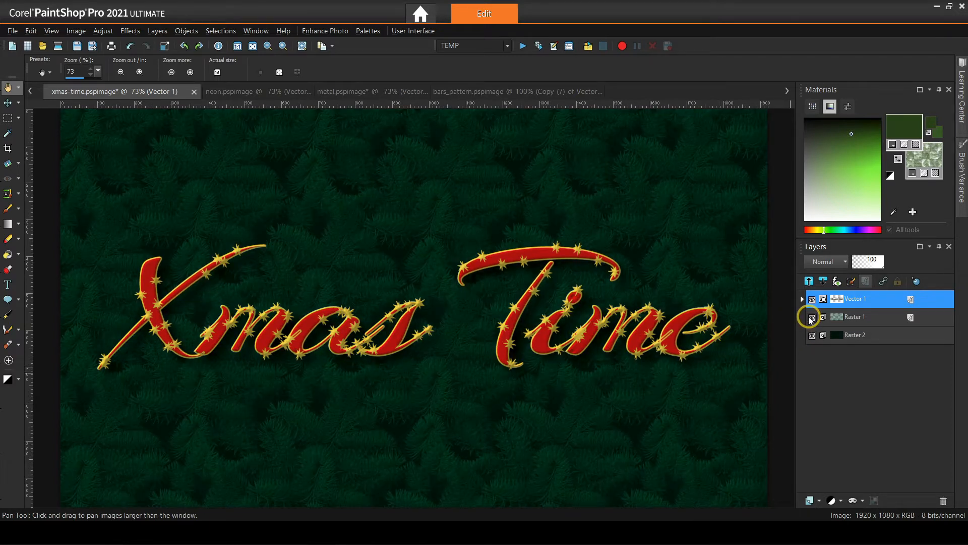
# Create a new 1920 x 1080 pixel image at 72 pixels/inch with a transparent raster background
pyautogui.click(12, 31)
pyautogui.click(17, 45)
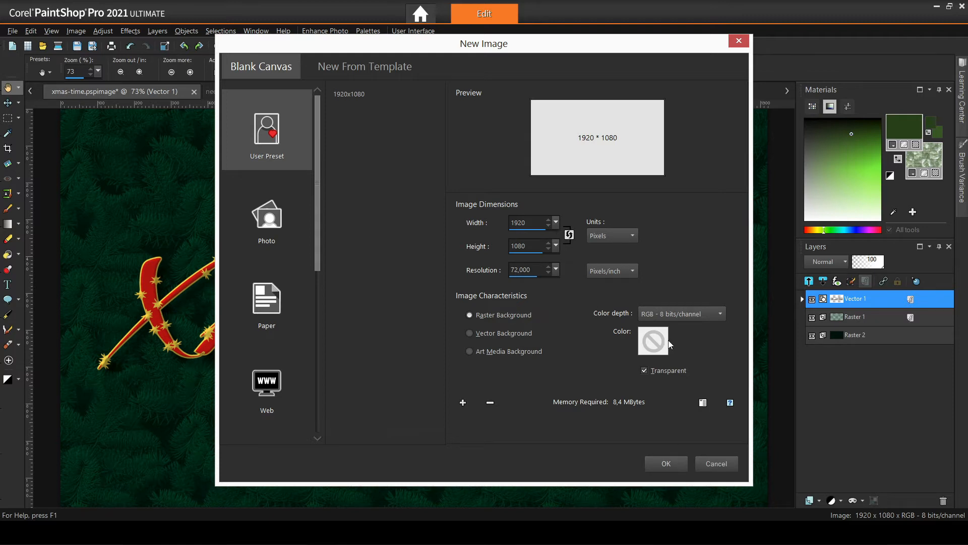
pyautogui.click(662, 461)
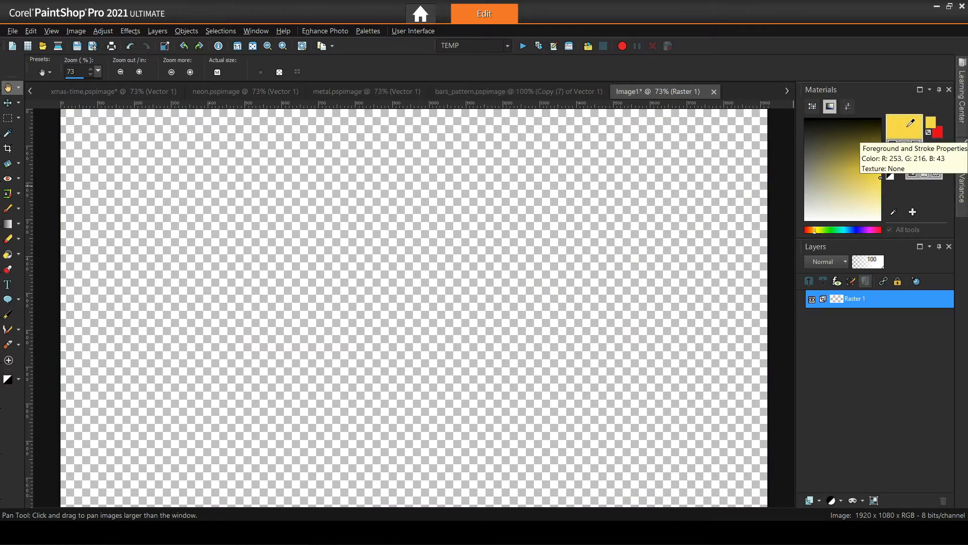
# Compare the Gradient, Pattern and Color material types available for the foreground and stroke
pyautogui.click(911, 121)
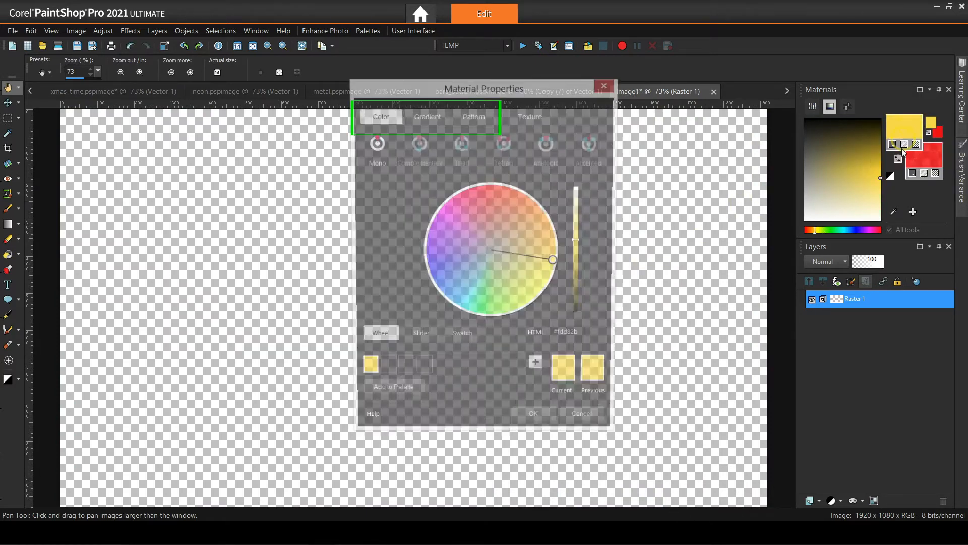
pyautogui.click(436, 119)
pyautogui.click(479, 116)
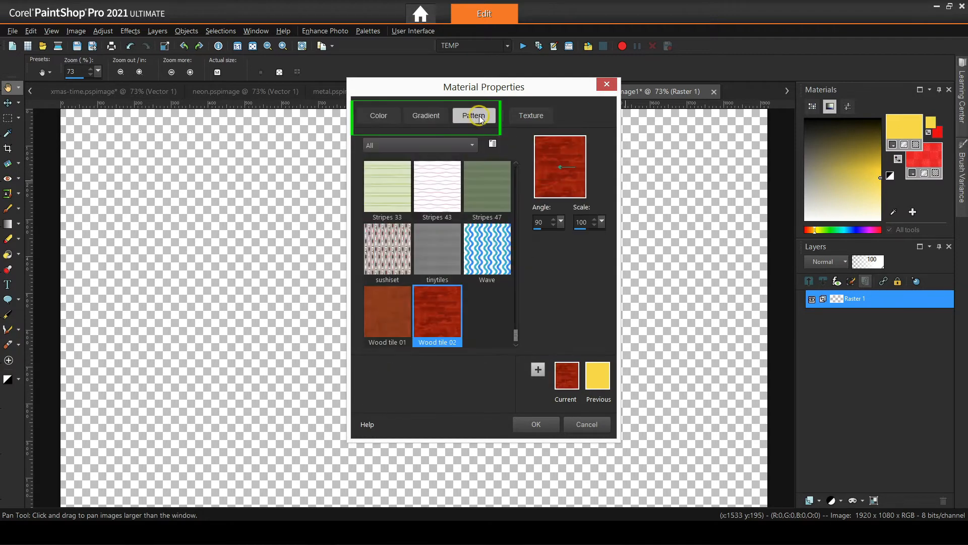
pyautogui.click(425, 115)
pyautogui.click(376, 115)
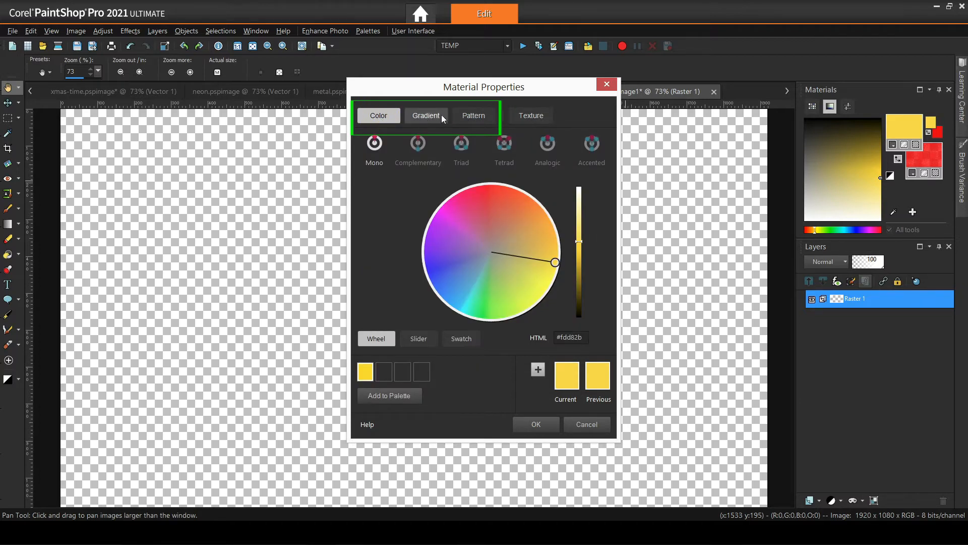
# Try adding the Concrete texture to the foreground material, remove it and discard the material changes
pyautogui.click(537, 116)
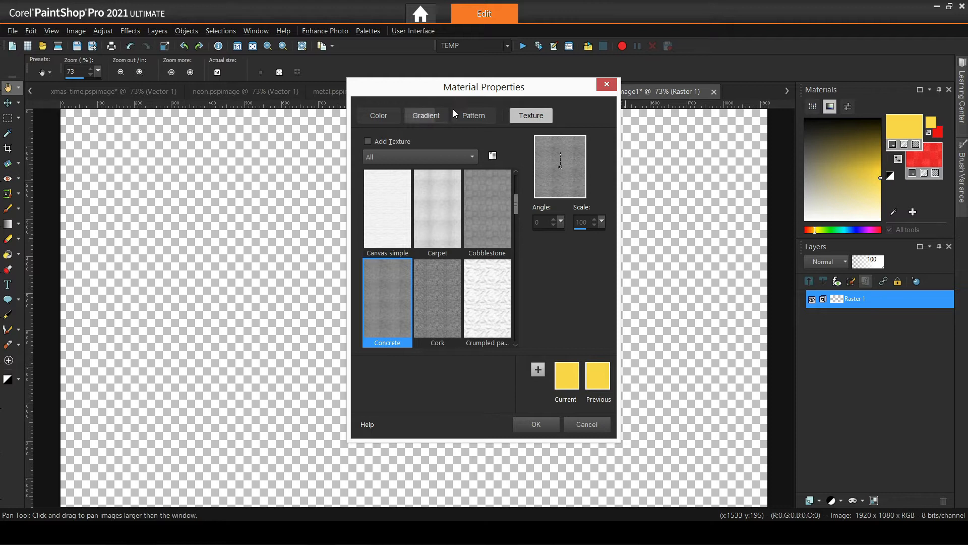
pyautogui.click(368, 142)
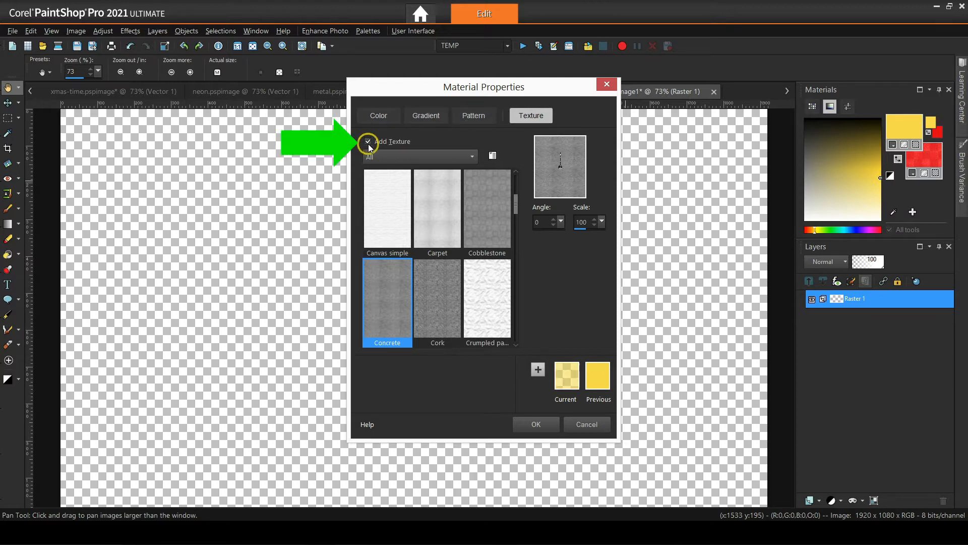
pyautogui.click(368, 142)
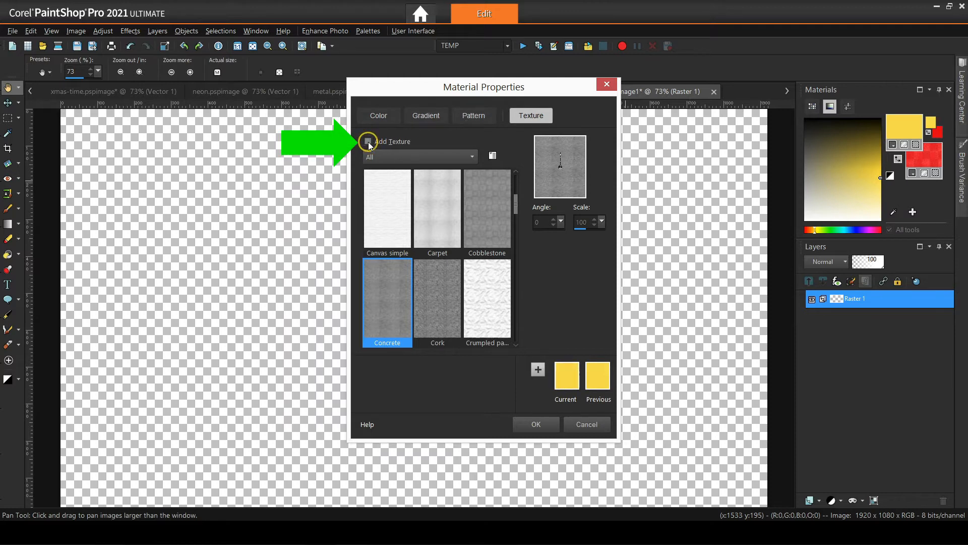
pyautogui.click(586, 424)
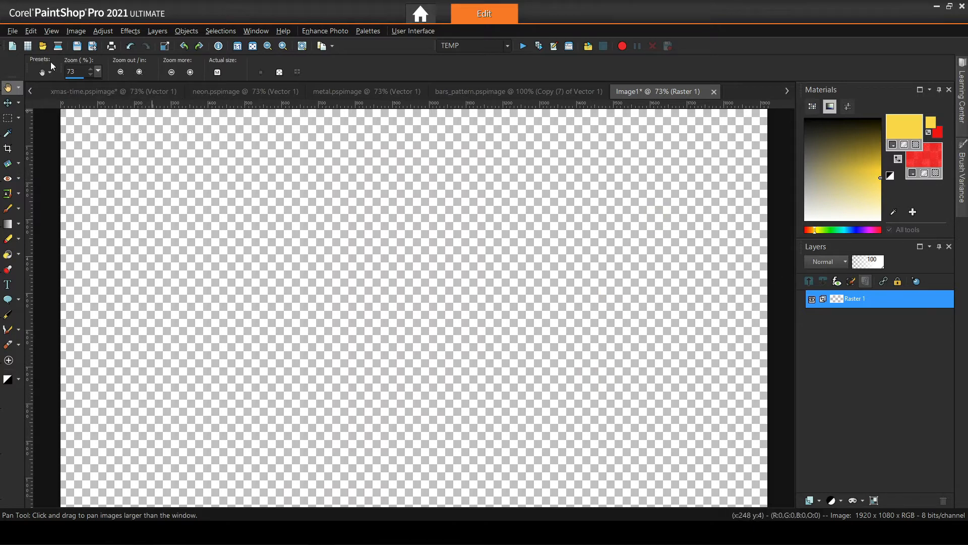
# Examine the vector properties of the Xmas Time text object in xmas-time.pspimage, including its stroke material
pyautogui.click(71, 91)
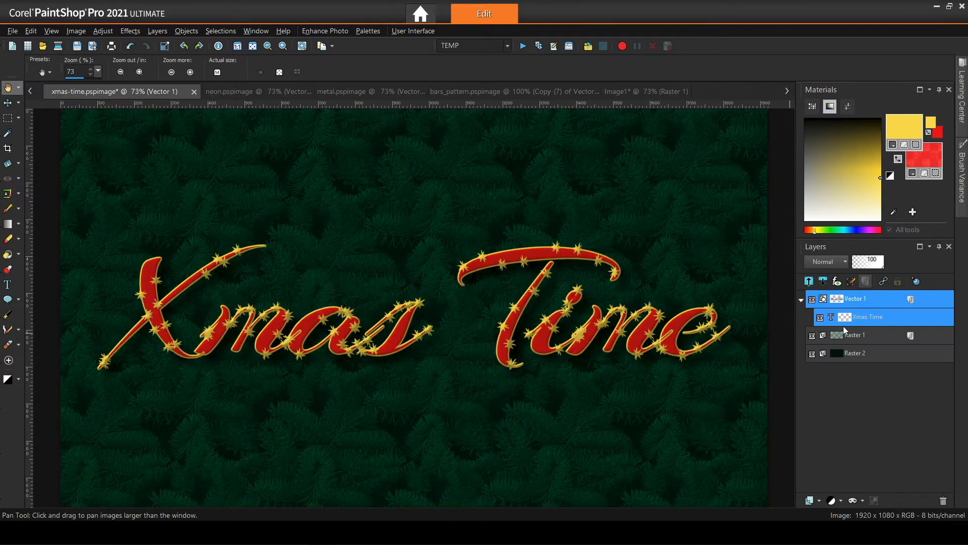
pyautogui.rightClick(854, 316)
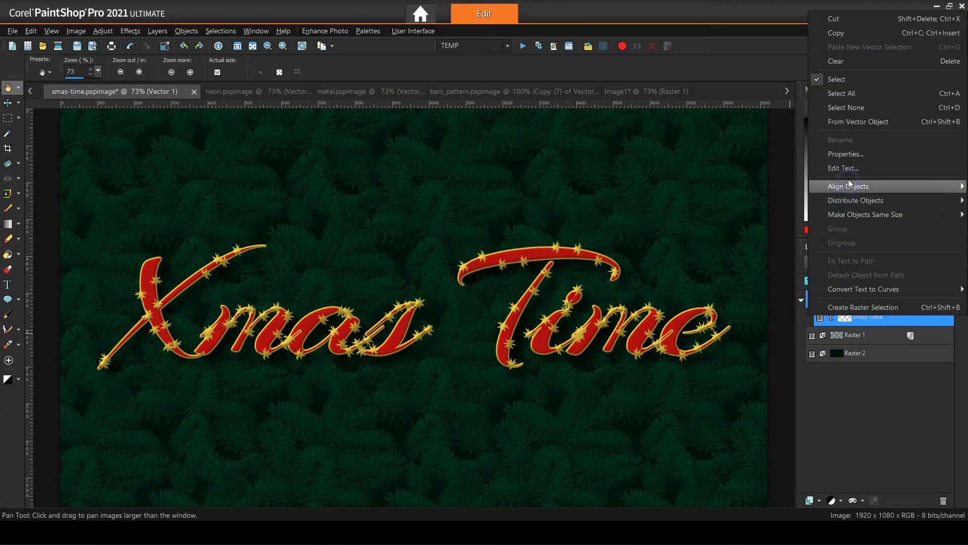
pyautogui.click(845, 154)
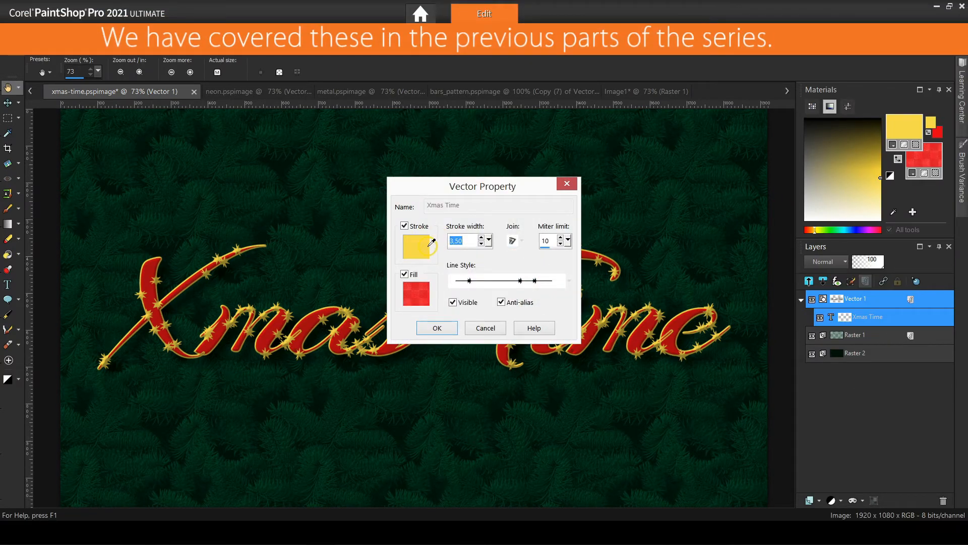
pyautogui.click(429, 244)
pyautogui.click(587, 423)
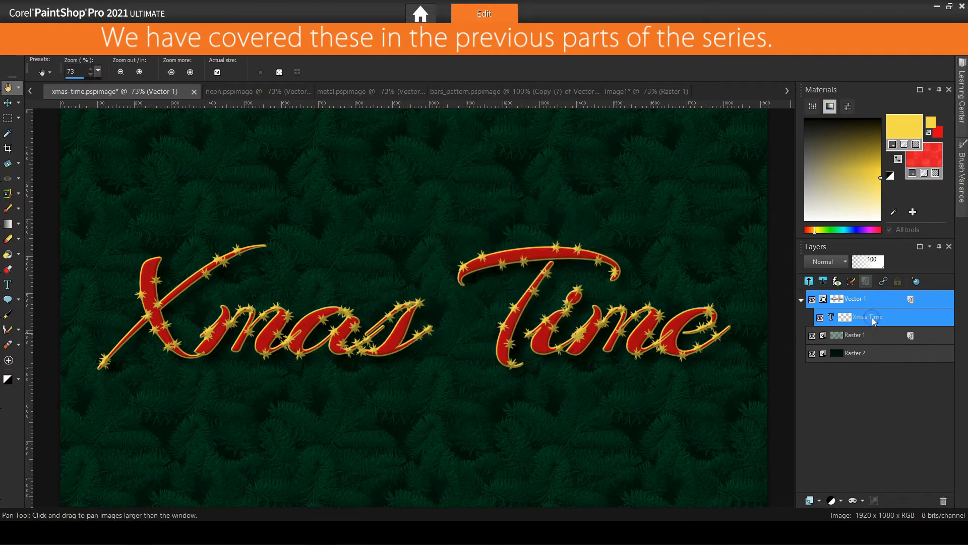
# Check the Xmas Time text object's Text tool settings and its stroke color material without changing them
pyautogui.rightClick(872, 317)
pyautogui.click(306, 348)
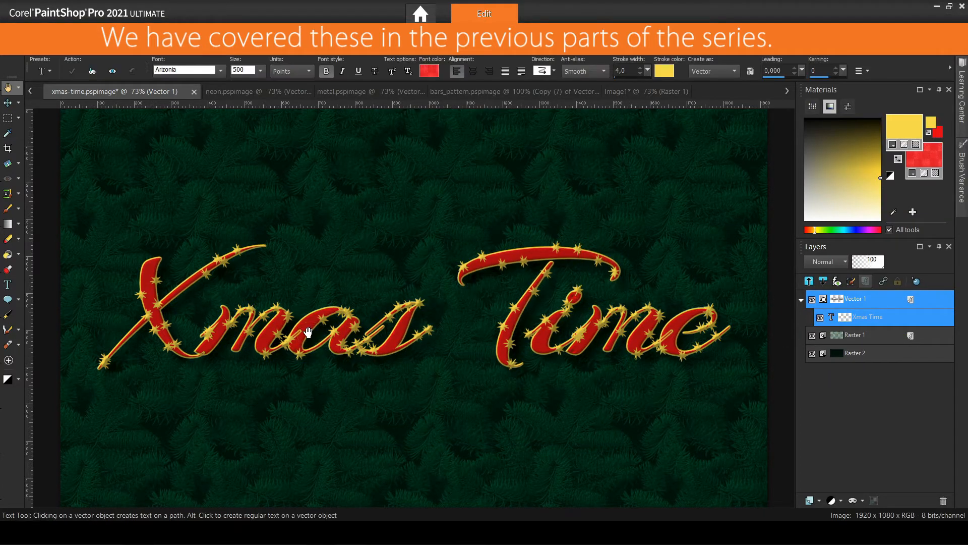
pyautogui.click(670, 70)
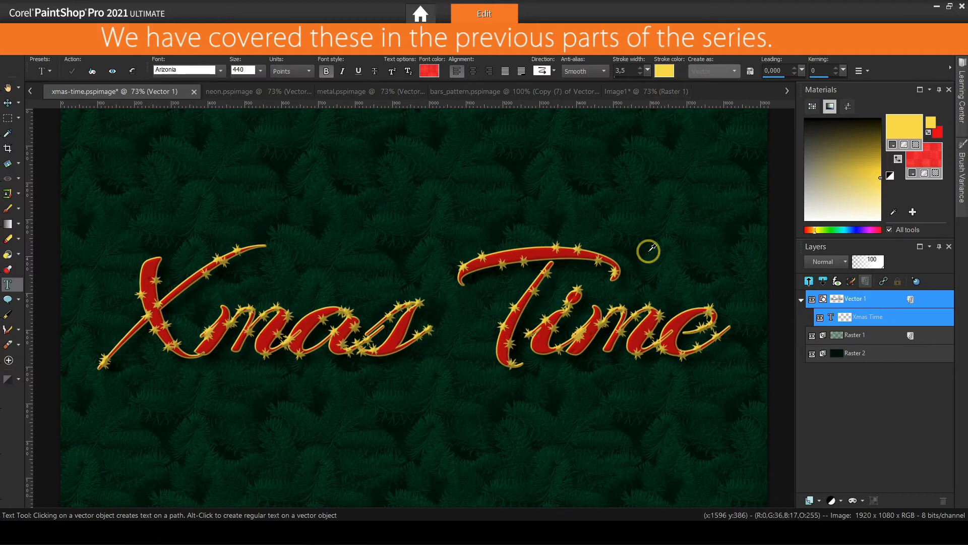
pyautogui.click(585, 423)
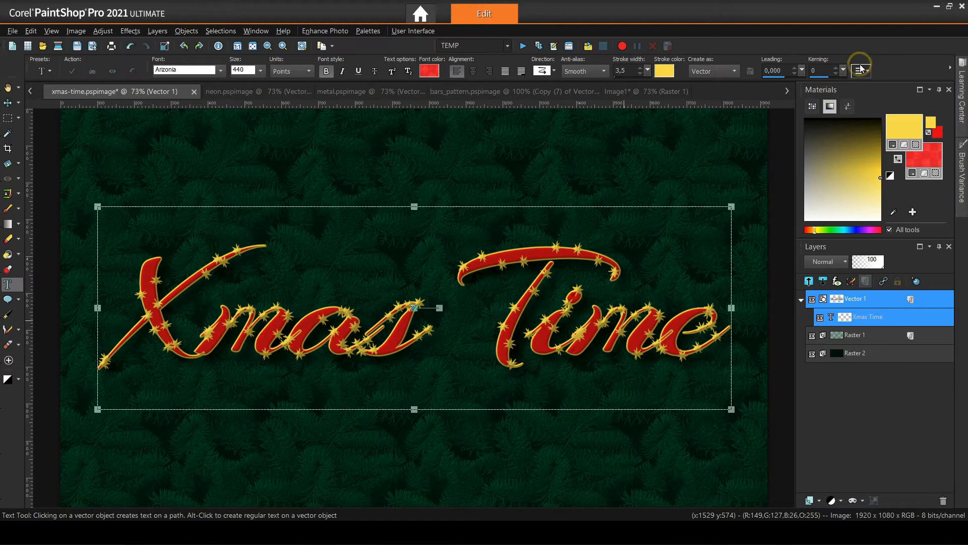
# Review the Gradient, Pattern and Texture options of the foreground material in Image1, discarding any changes
pyautogui.click(673, 93)
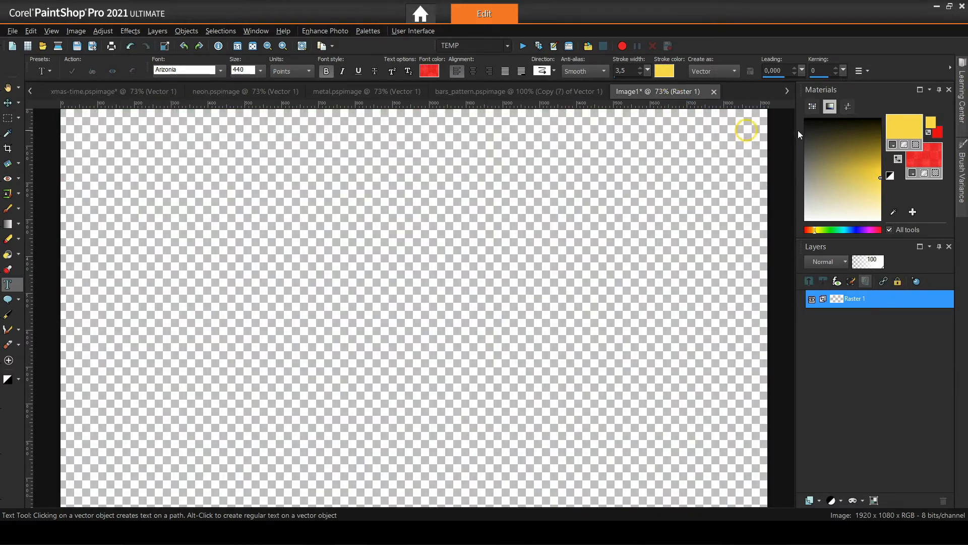
pyautogui.click(906, 132)
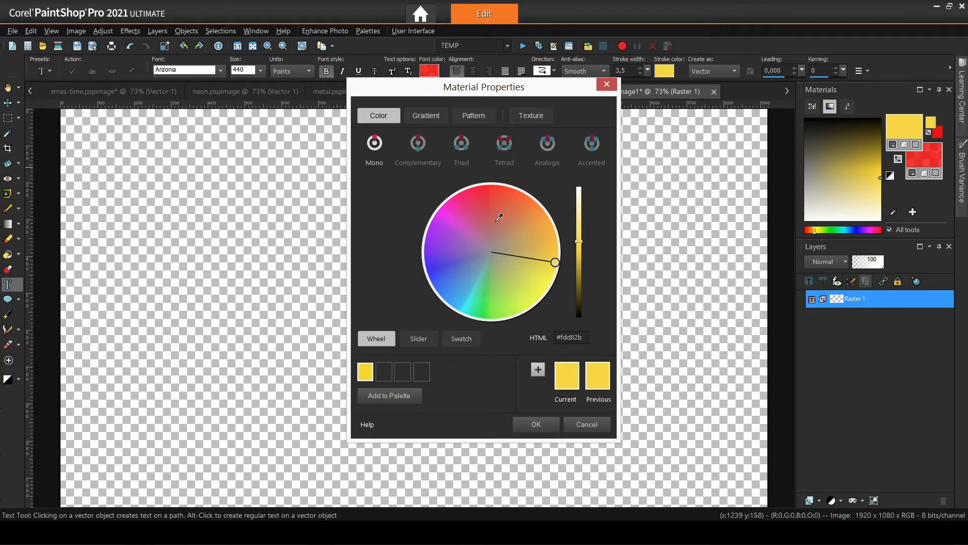
pyautogui.click(434, 116)
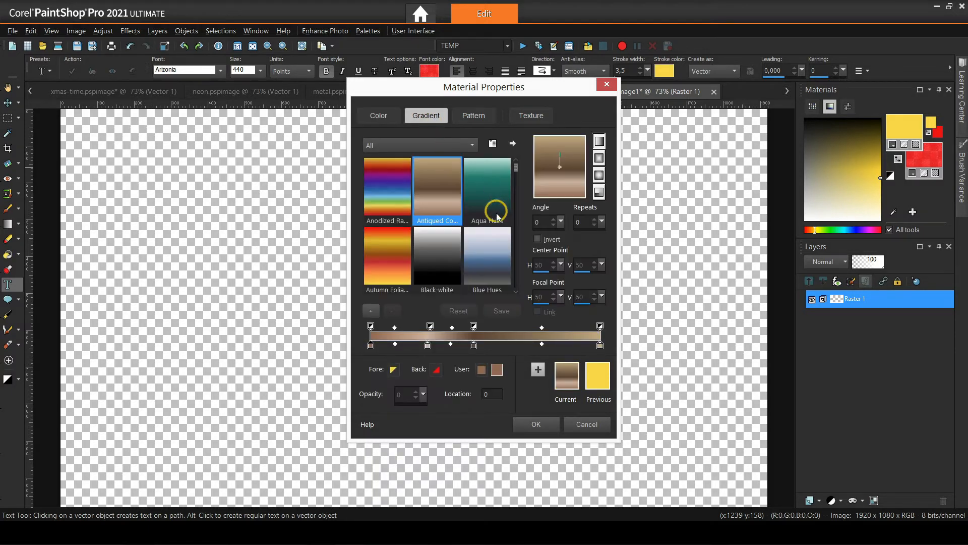
pyautogui.click(476, 121)
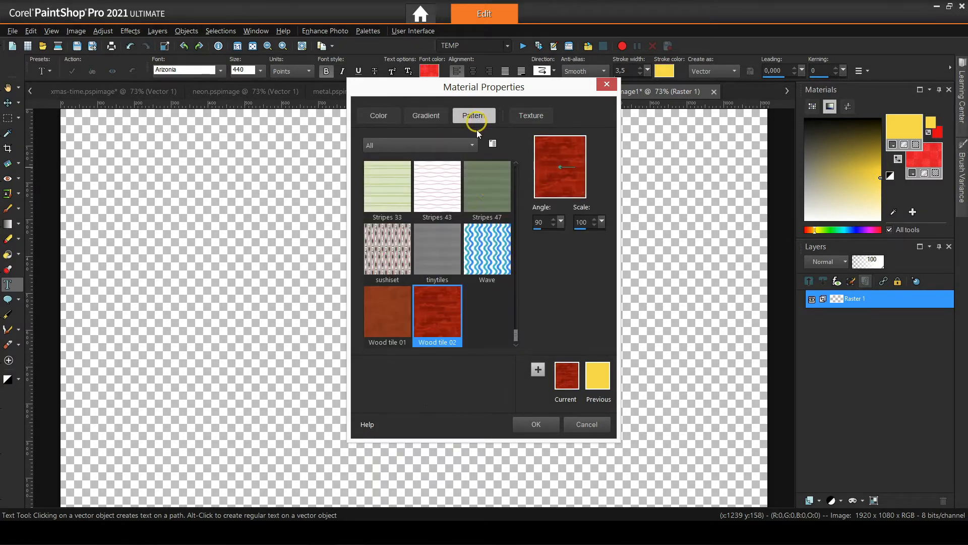
pyautogui.click(539, 116)
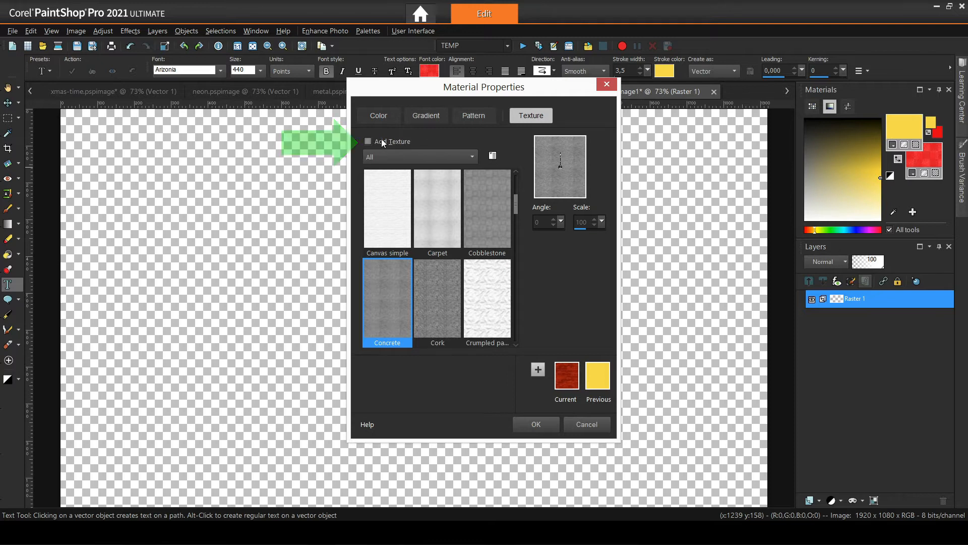
pyautogui.click(592, 425)
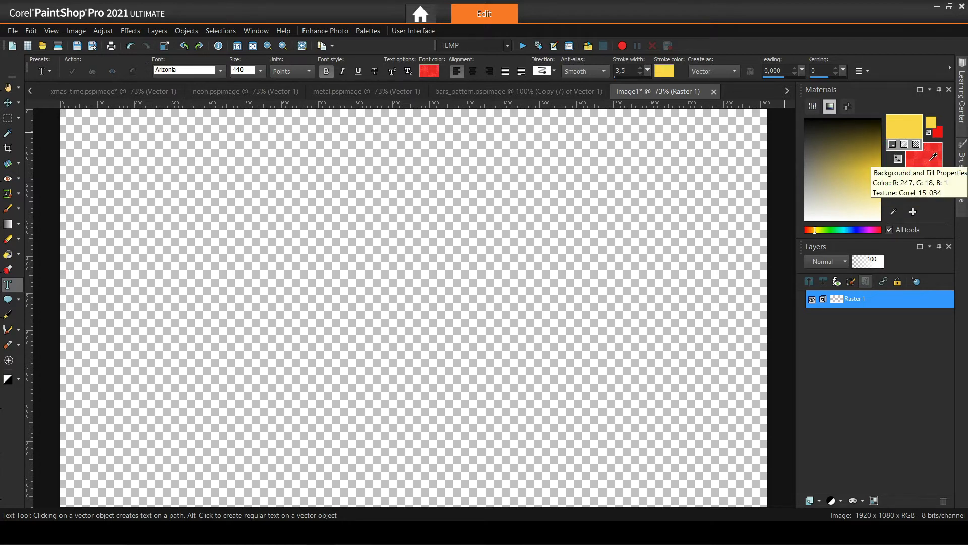
# Flood fill the empty raster layer of Image1 with the yellow foreground color #fdd82b
pyautogui.click(19, 255)
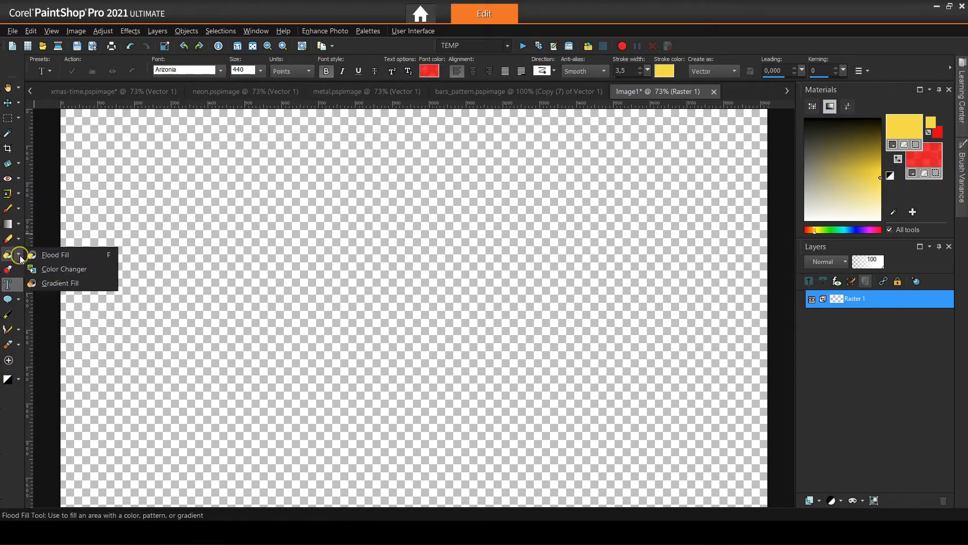
pyautogui.click(57, 256)
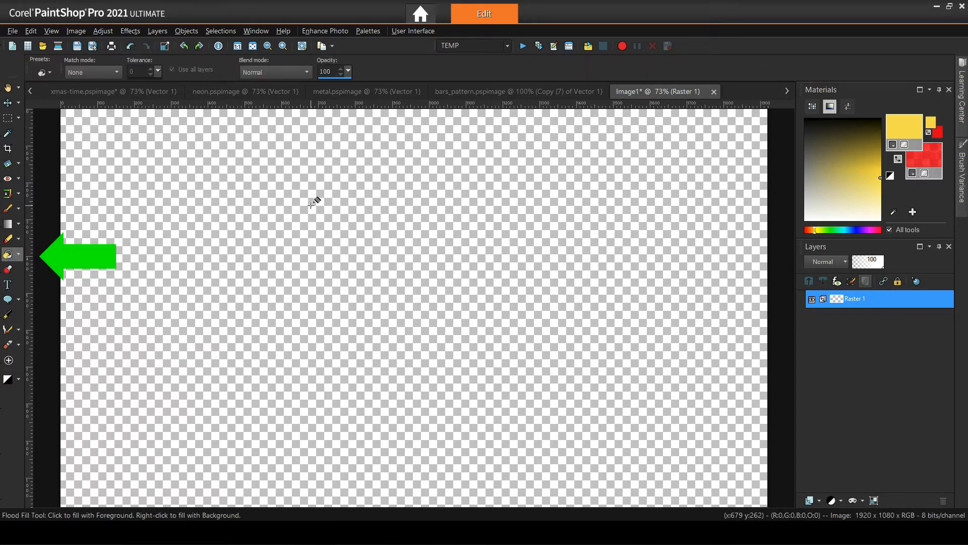
pyautogui.click(363, 287)
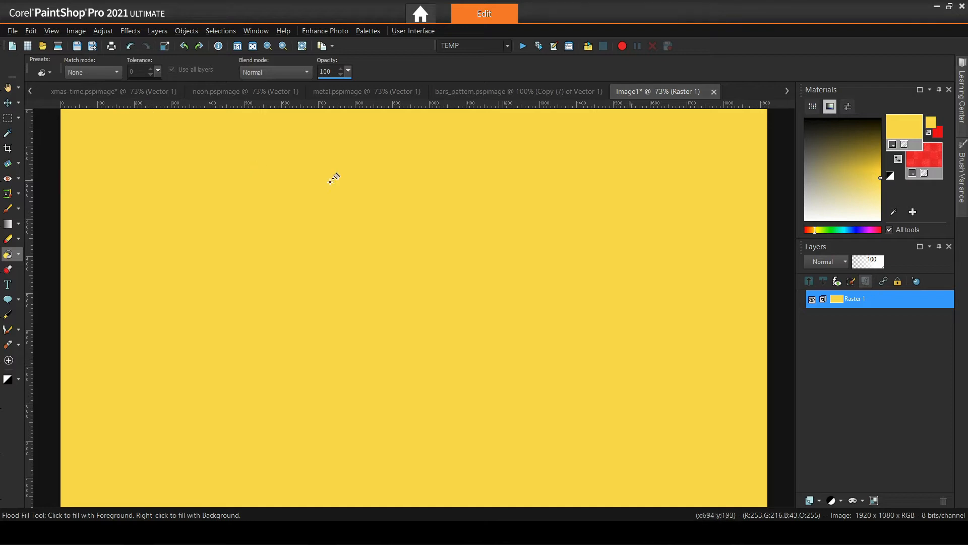
# Change the foreground material to the Antiqued Copper gradient and fill the layer with it
pyautogui.click(910, 121)
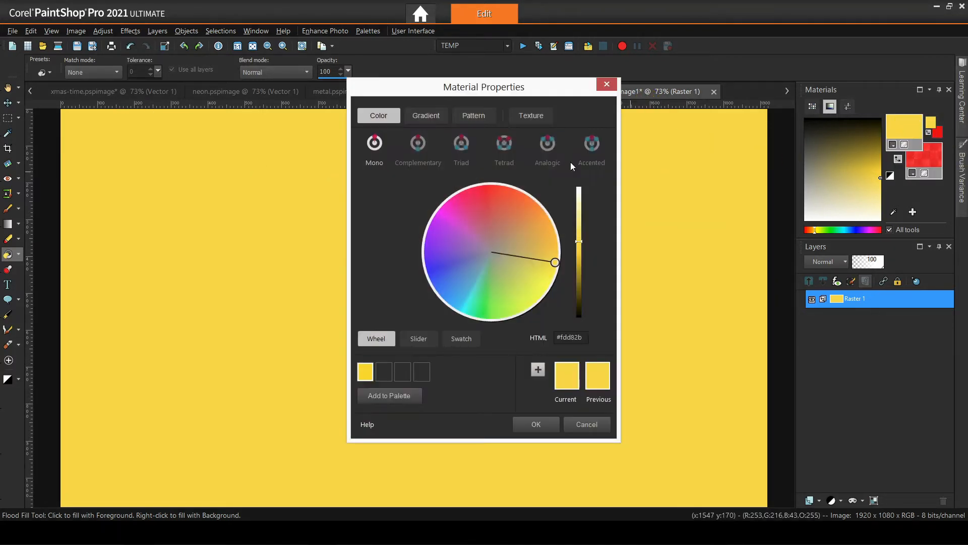
pyautogui.click(431, 119)
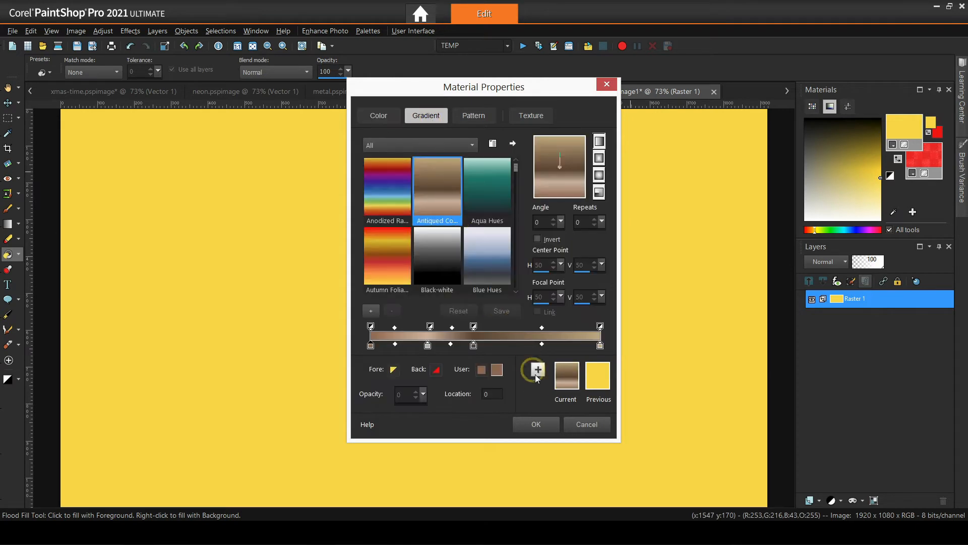
pyautogui.click(536, 425)
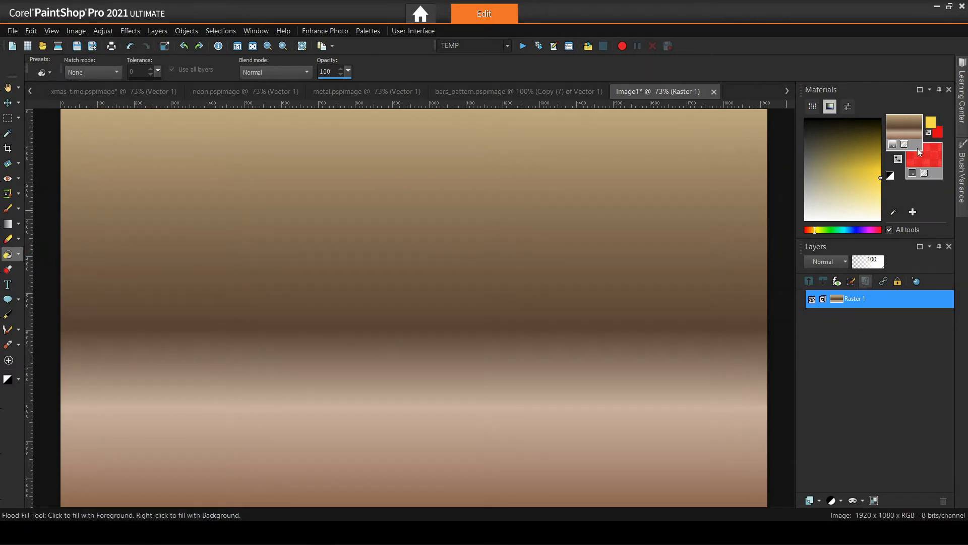
# Change the foreground material to the Wood tile 02 pattern at angle 90 and scale 100, and fill the layer with it
pyautogui.click(902, 127)
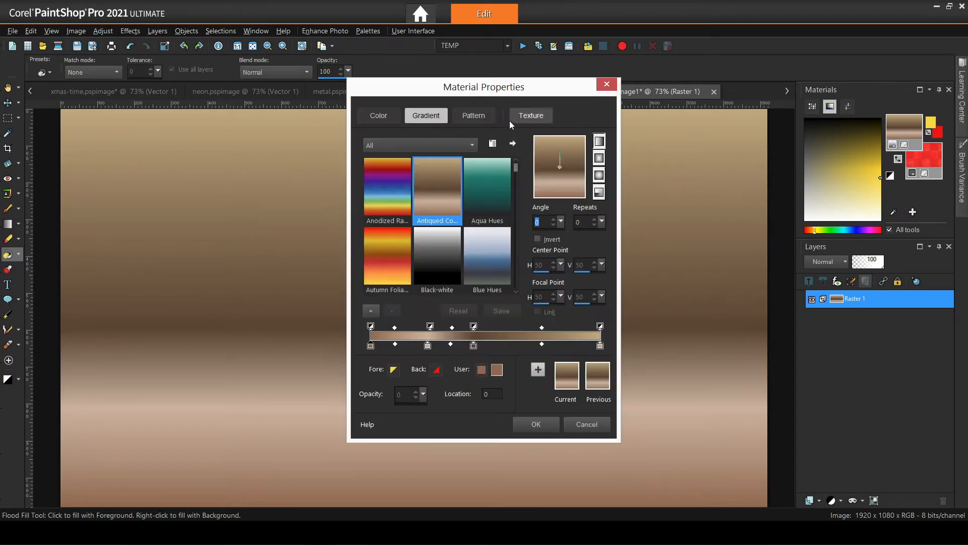
pyautogui.click(476, 116)
pyautogui.click(536, 424)
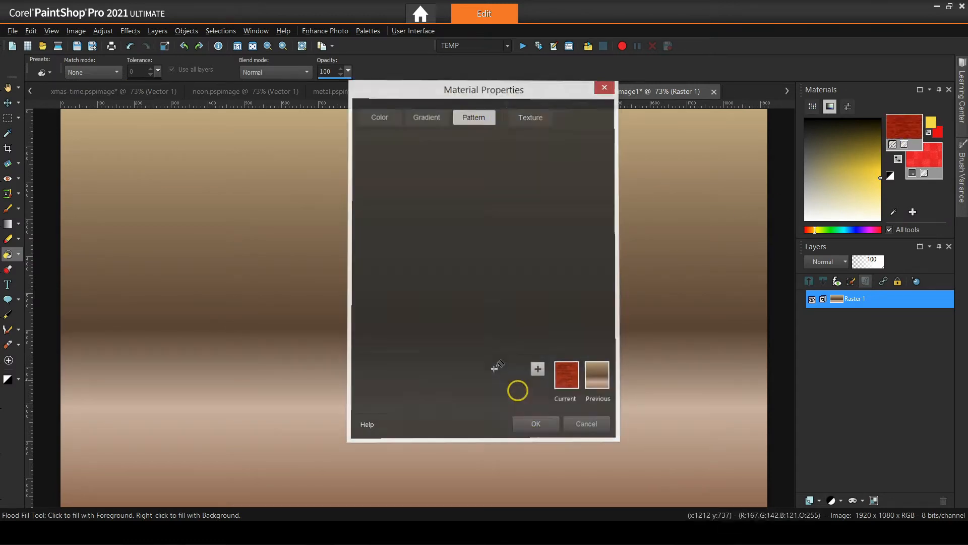
pyautogui.click(448, 295)
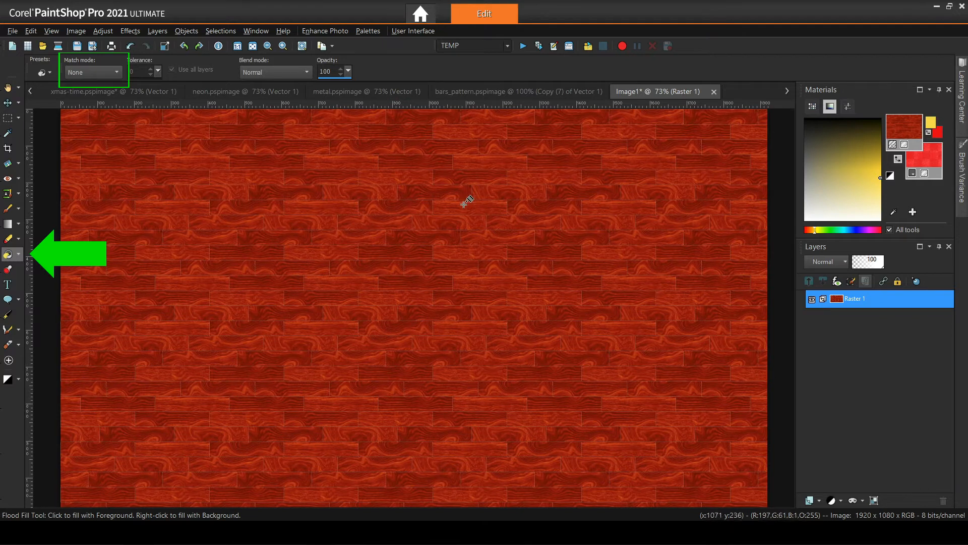
# Examine the foreground swatch's quick choice between material types such as Gradient, keeping the pattern
pyautogui.click(893, 144)
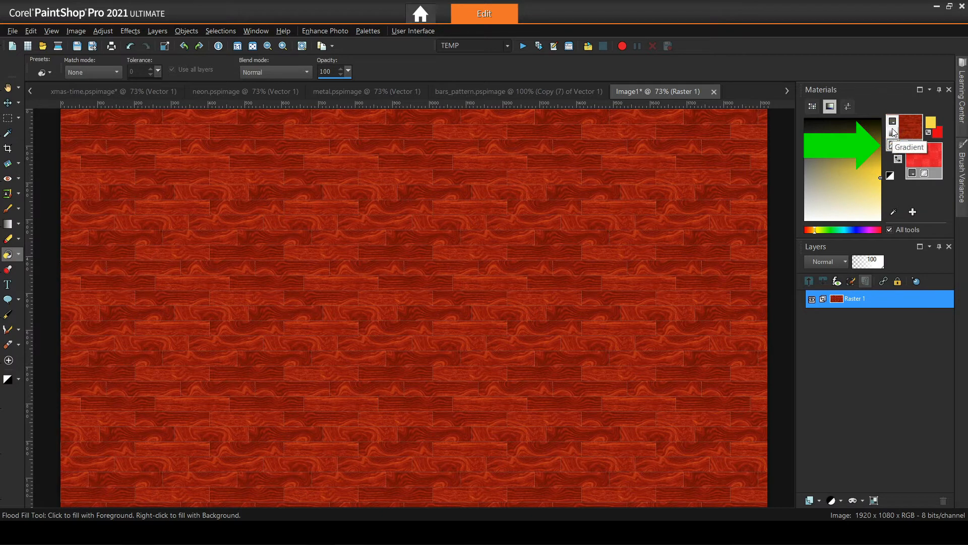
pyautogui.click(892, 124)
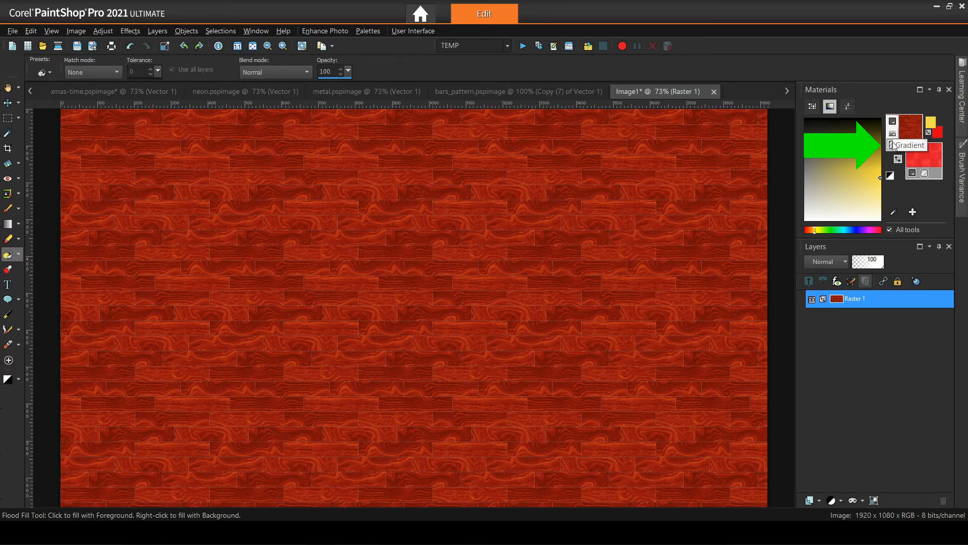
pyautogui.click(896, 153)
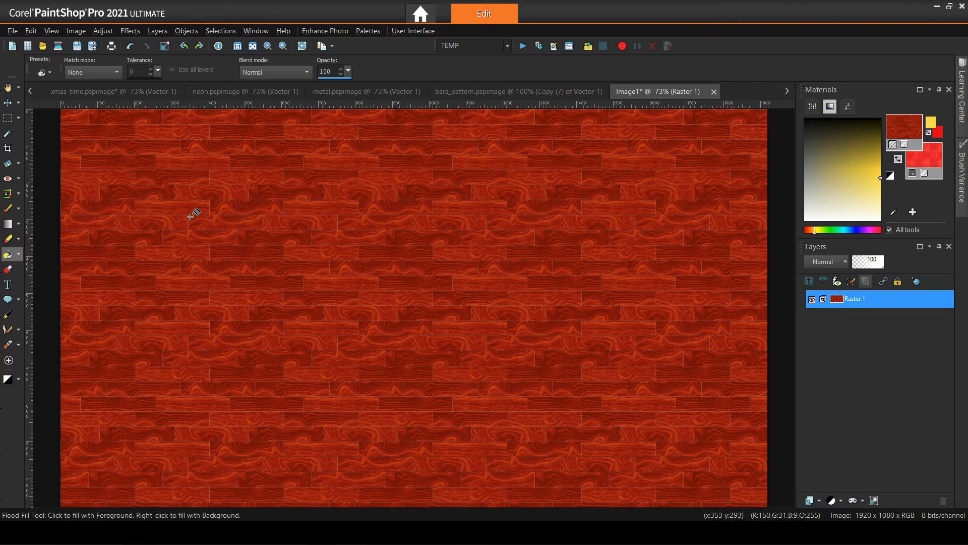
# Rotate the foreground's Wood tile 02 pattern to an angle of 177 and refill the layer with it
pyautogui.click(897, 127)
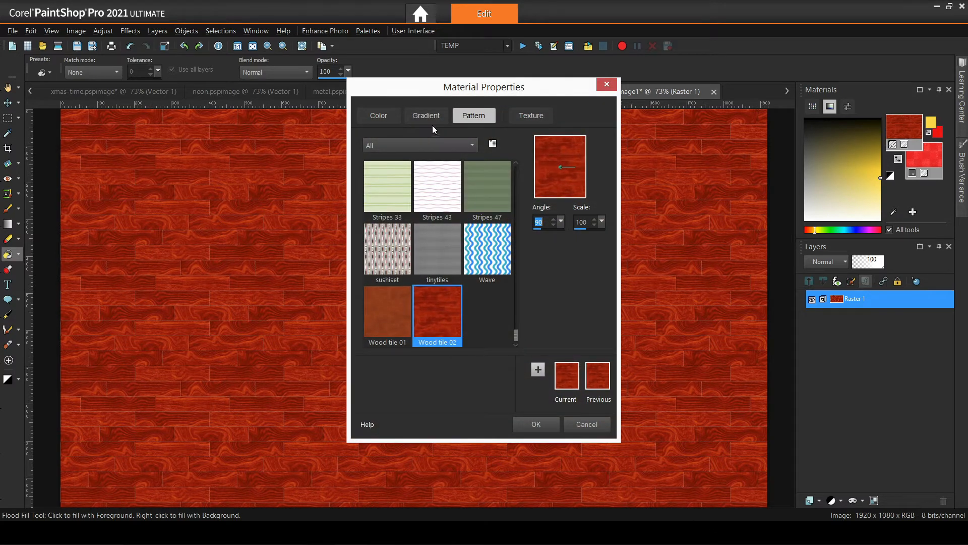
pyautogui.click(427, 117)
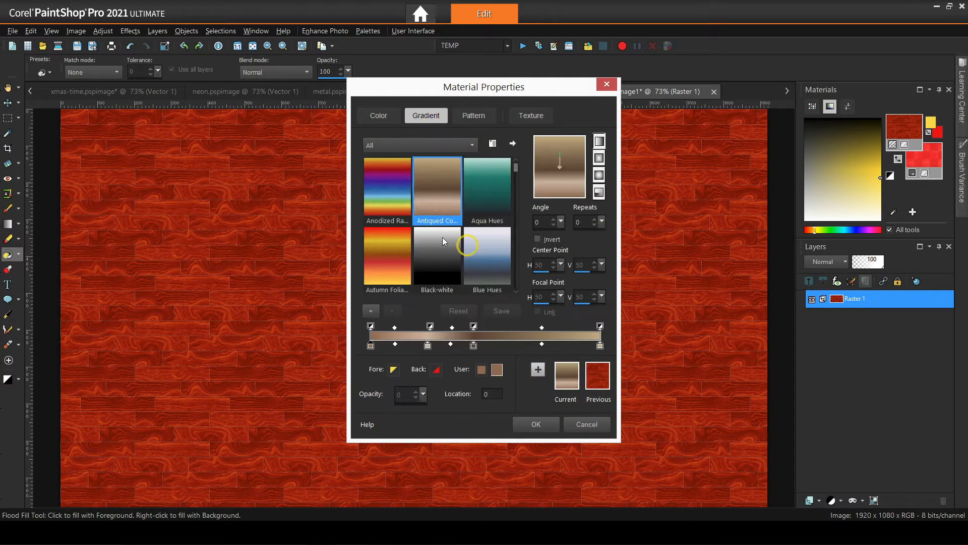
pyautogui.click(518, 118)
pyautogui.click(479, 118)
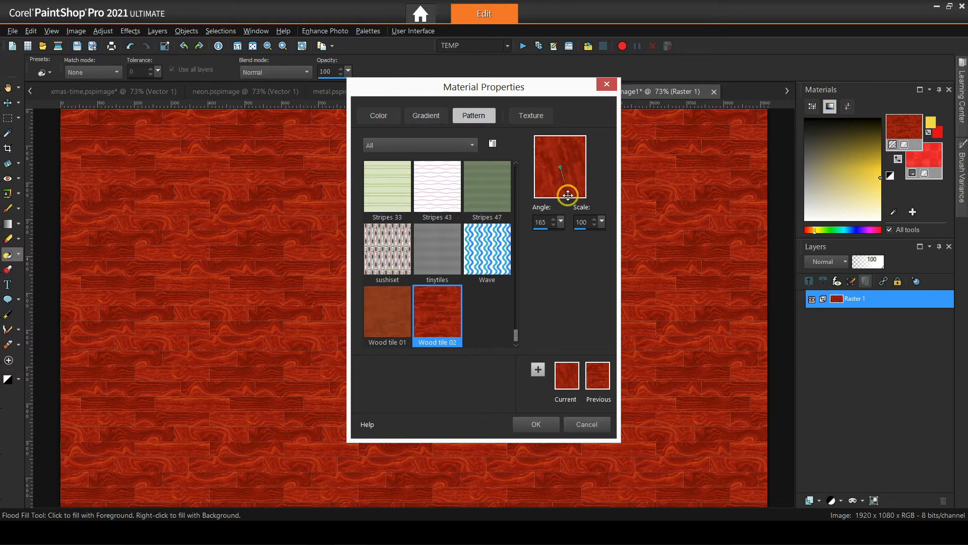
pyautogui.click(536, 424)
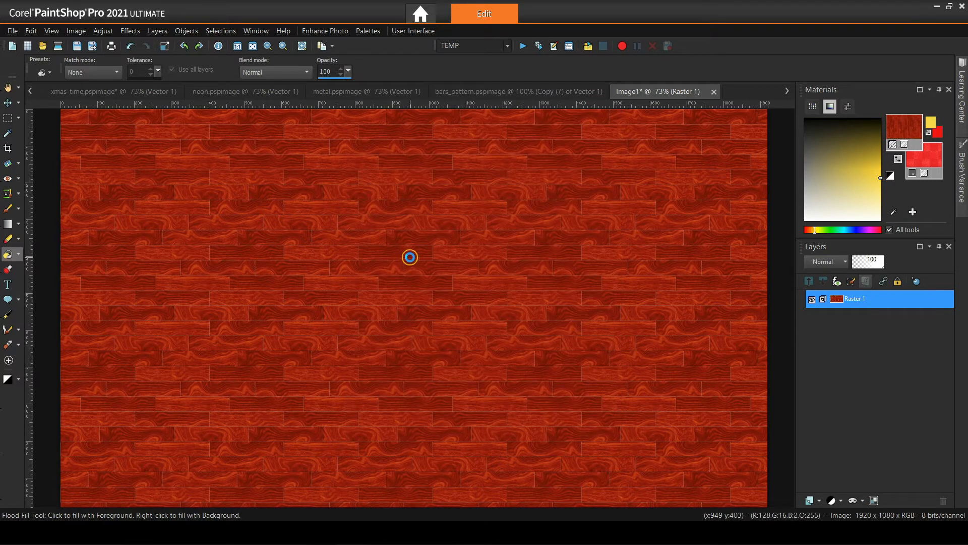
pyautogui.click(410, 259)
# Try refilling the layer with Wood tile 02 at angle 0 and scale 67, and undo the fill
pyautogui.click(908, 128)
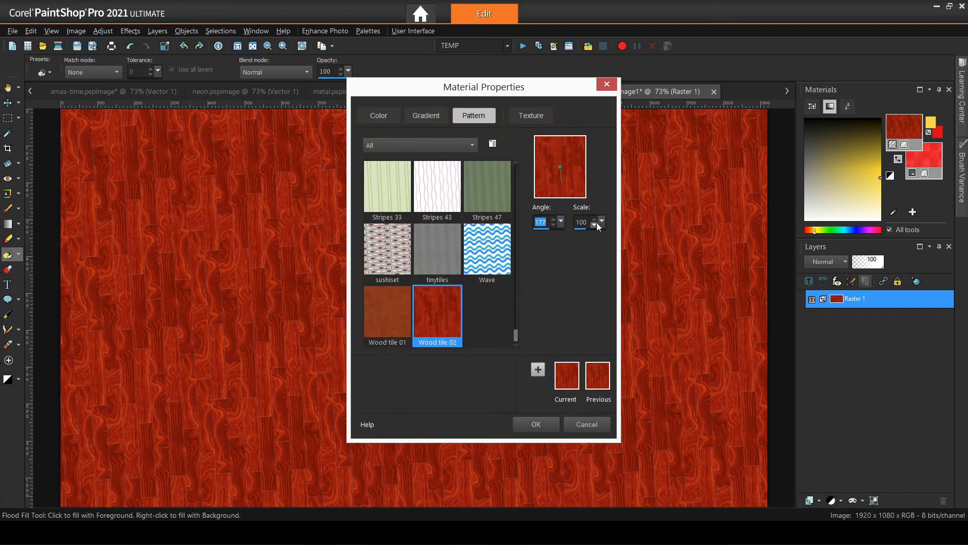
pyautogui.moveTo(561, 173); pyautogui.dragTo(560, 100)
pyautogui.moveTo(601, 221); pyautogui.dragTo(594, 220)
pyautogui.click(550, 424)
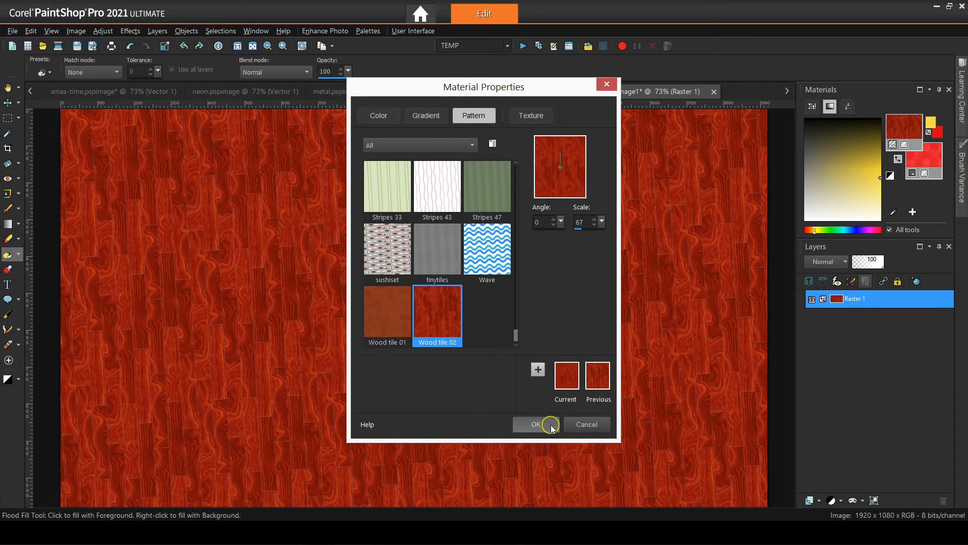
pyautogui.click(440, 222)
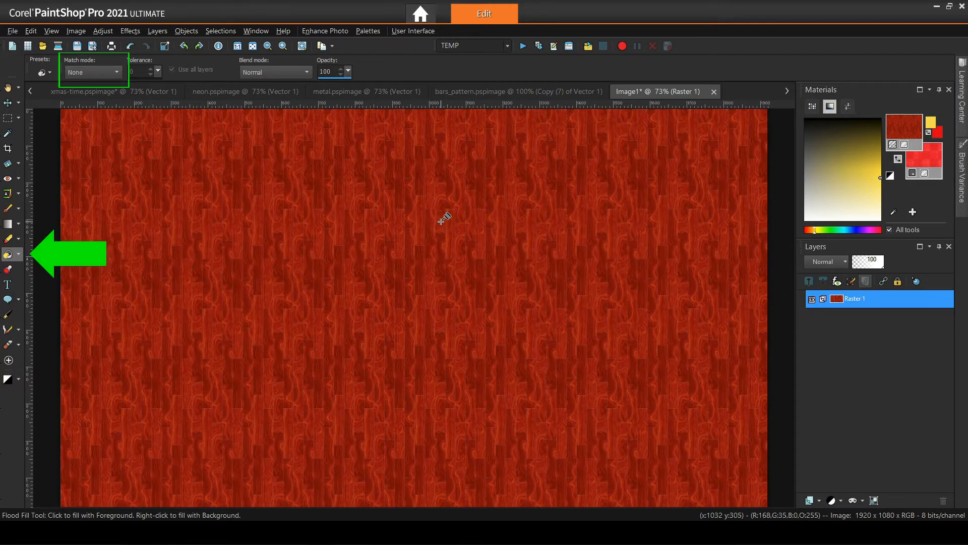
pyautogui.click(131, 47)
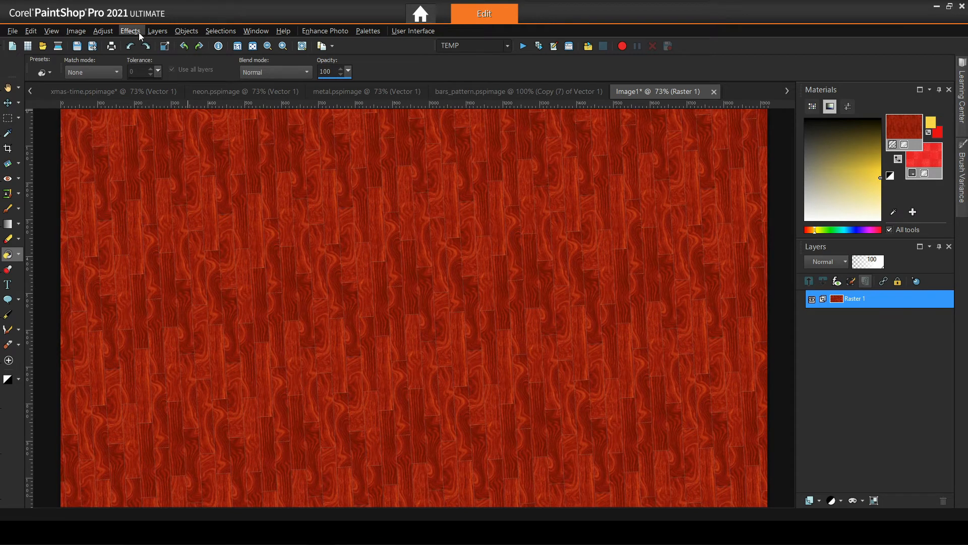
# Examine the Seamless Tiling effect's method, direction and width settings, and close it without applying
pyautogui.click(138, 32)
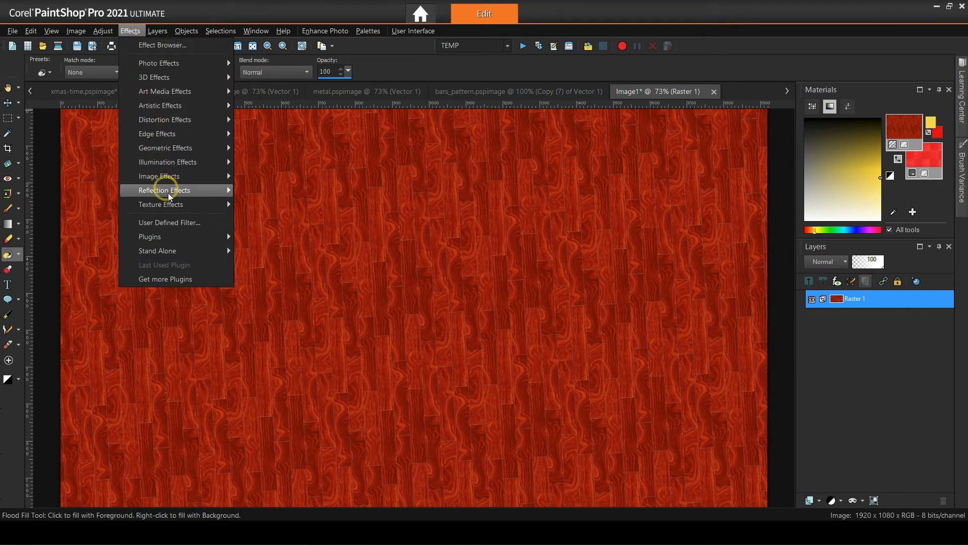
pyautogui.moveTo(174, 210)
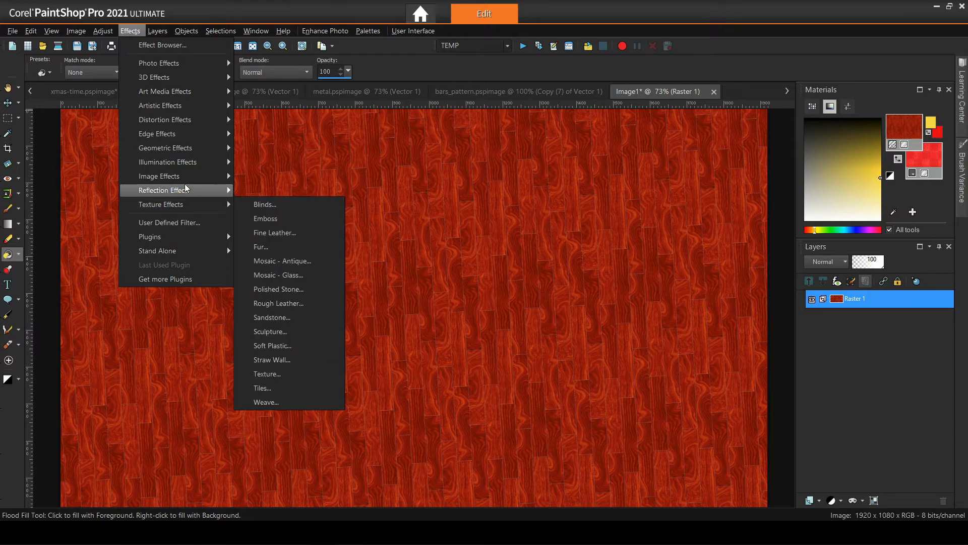
pyautogui.moveTo(185, 180)
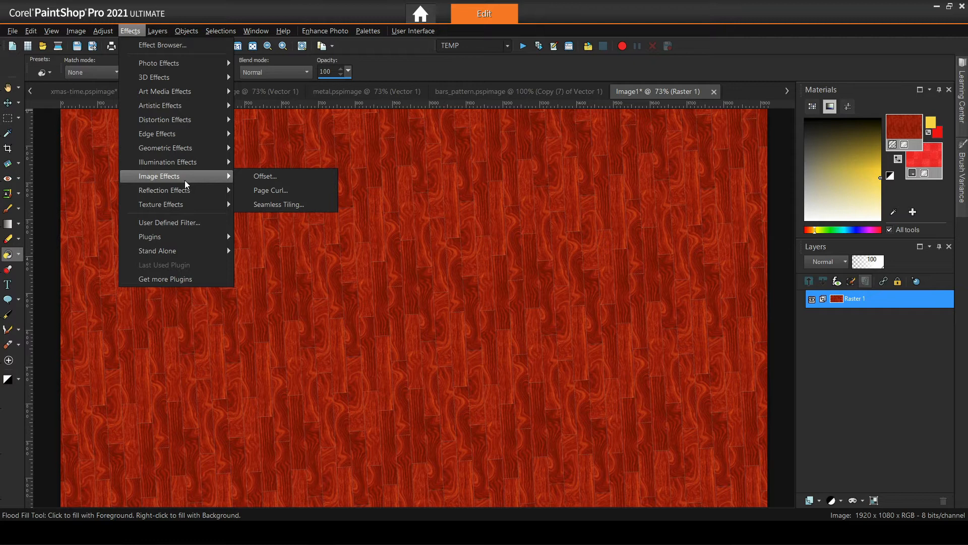
pyautogui.click(285, 204)
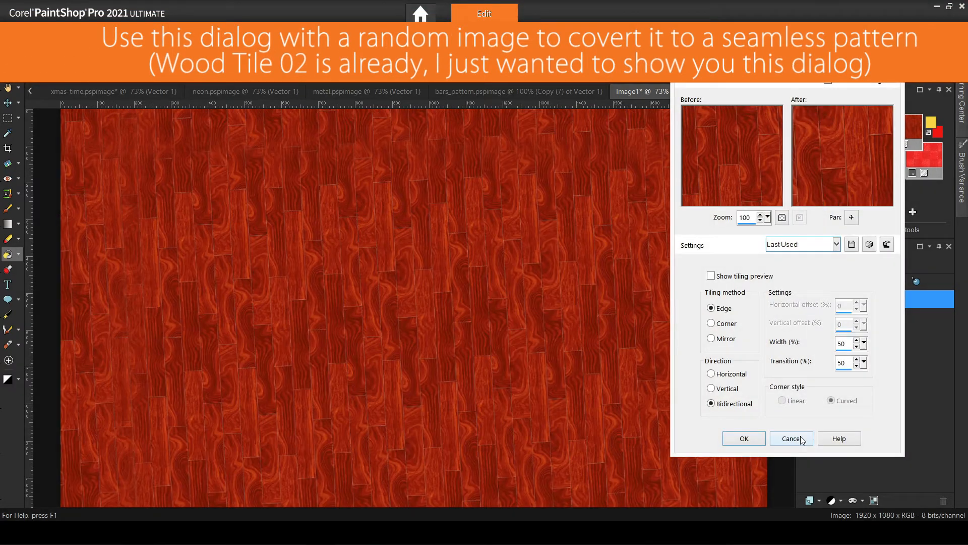
pyautogui.click(792, 438)
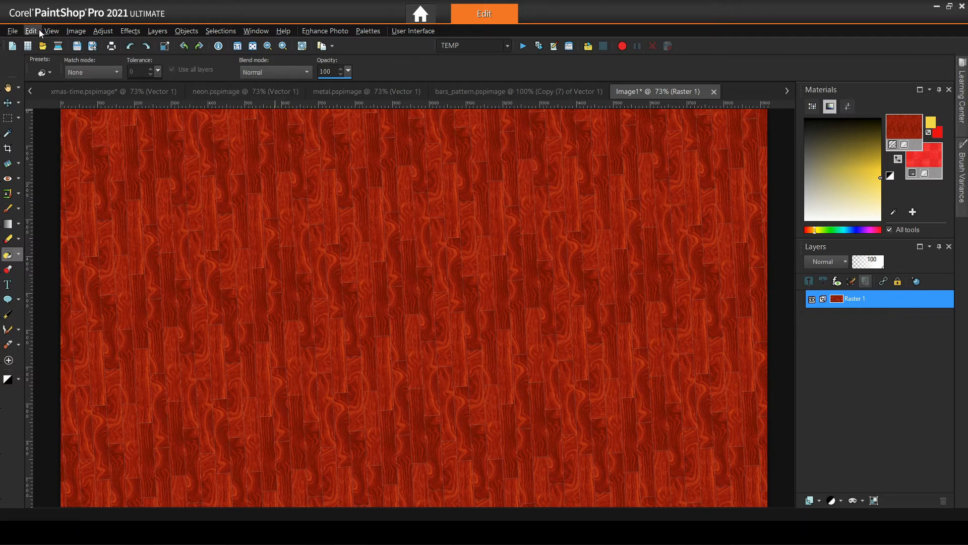
# Check which folders are listed for Patterns in the File Locations preferences, and close them without changes
pyautogui.click(13, 31)
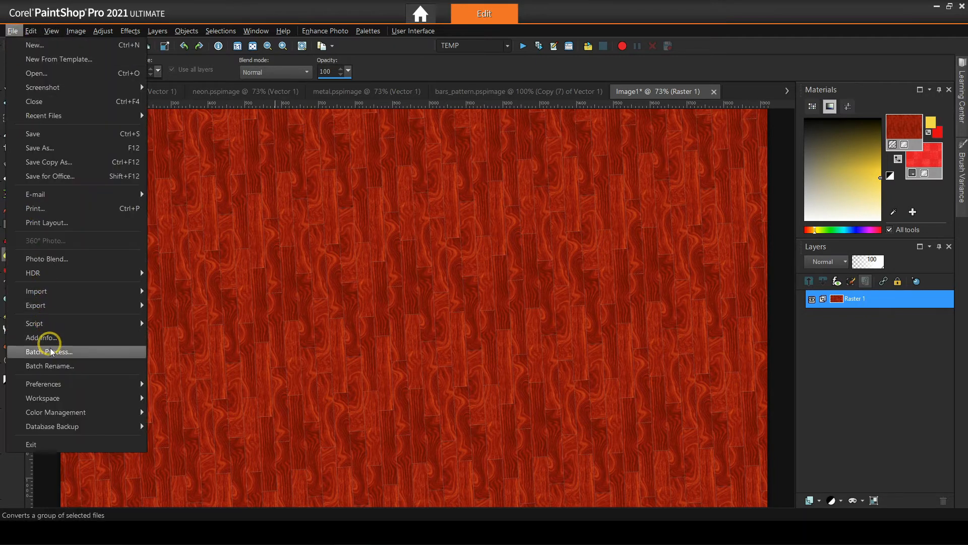
pyautogui.moveTo(59, 384)
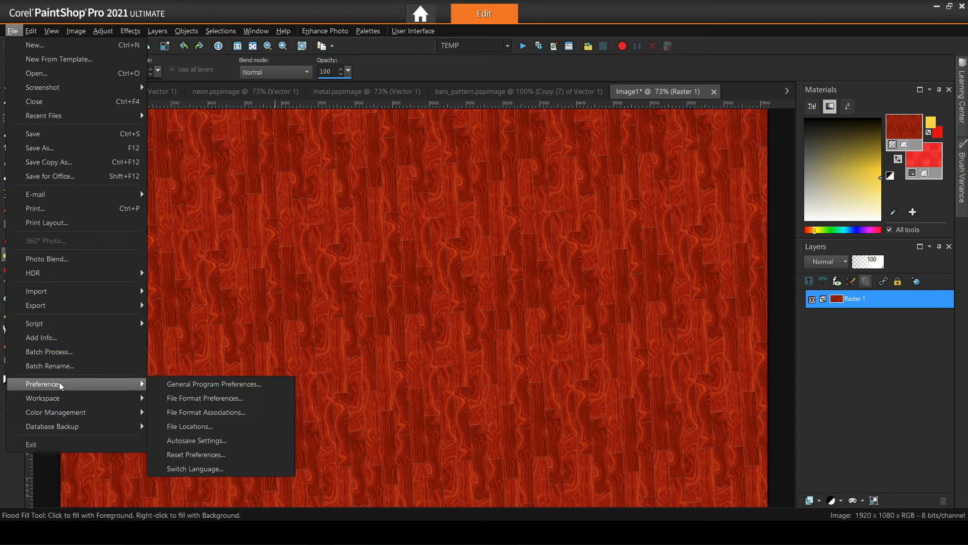
pyautogui.click(196, 424)
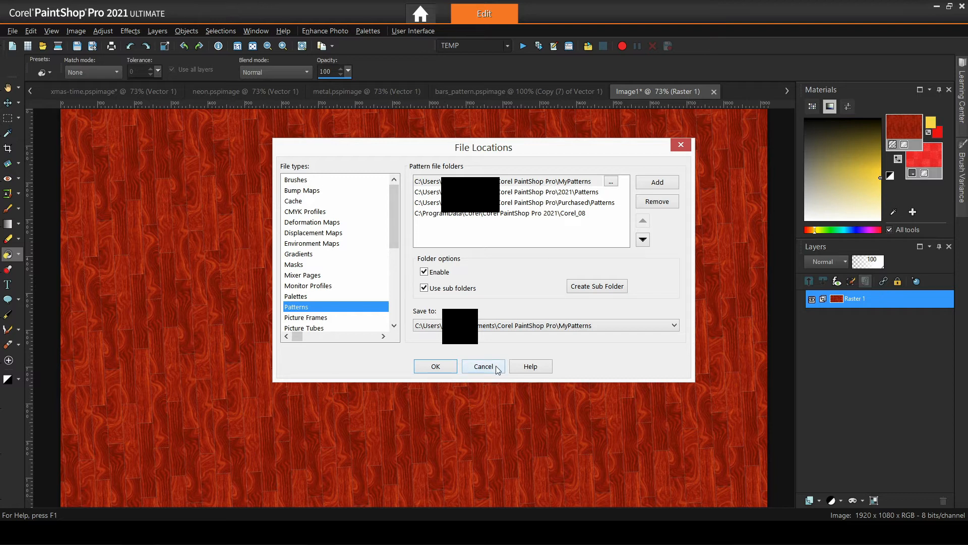
pyautogui.click(483, 367)
# Examine the pattern Resource Manager from the foreground's pattern settings, including its category list, and close it
pyautogui.click(902, 129)
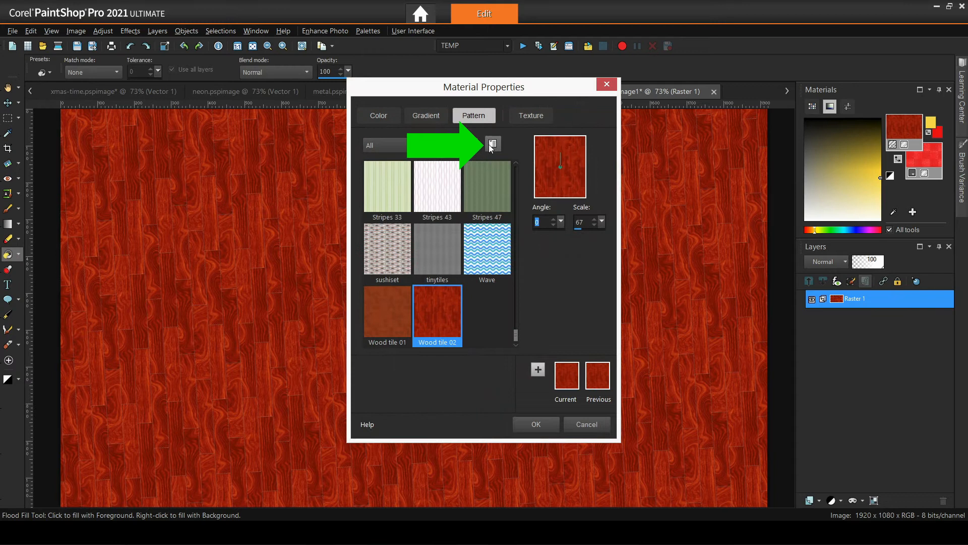
pyautogui.click(492, 145)
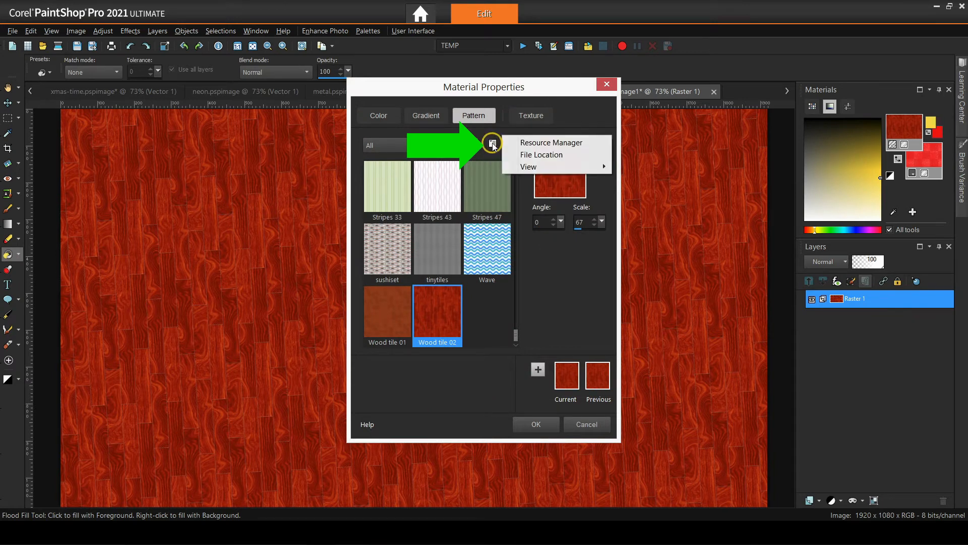
pyautogui.click(556, 143)
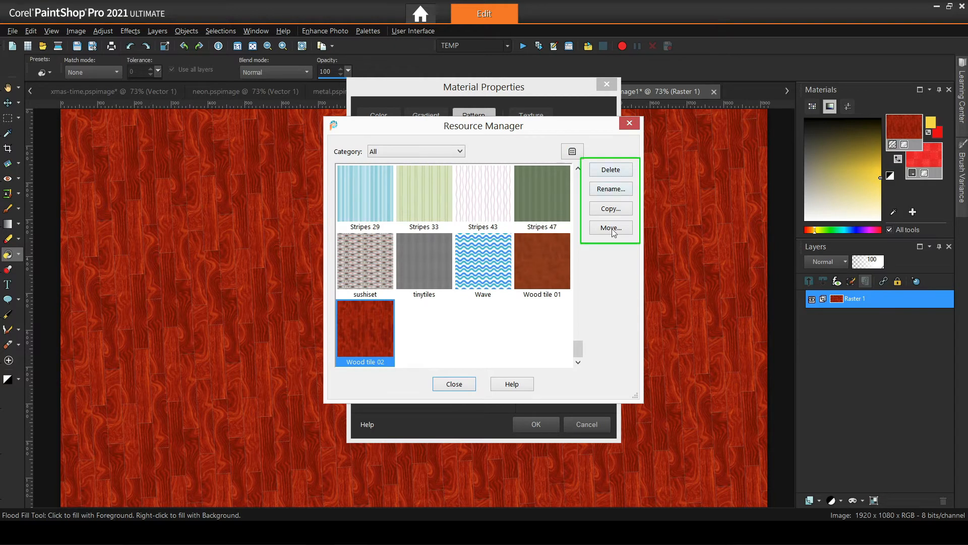
pyautogui.click(456, 150)
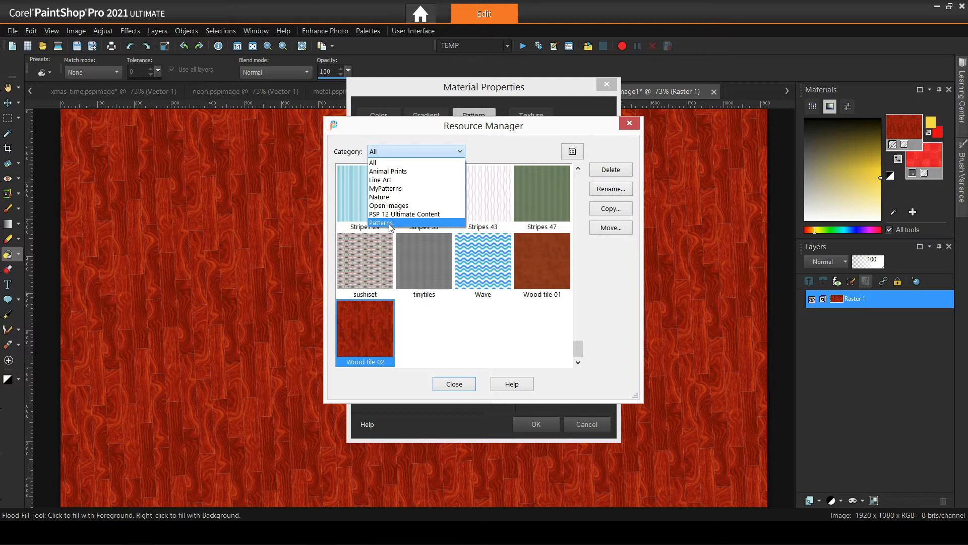
pyautogui.click(454, 151)
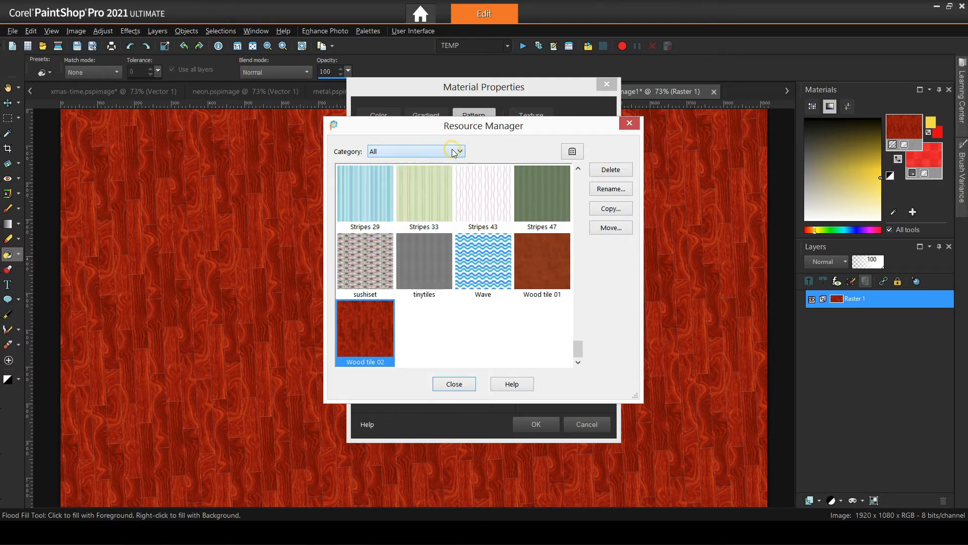
pyautogui.click(455, 384)
# Set the Wood tile 02 pattern to angle 90 and scale 100, and flood fill the layer with it
pyautogui.moveTo(561, 155); pyautogui.dragTo(599, 166)
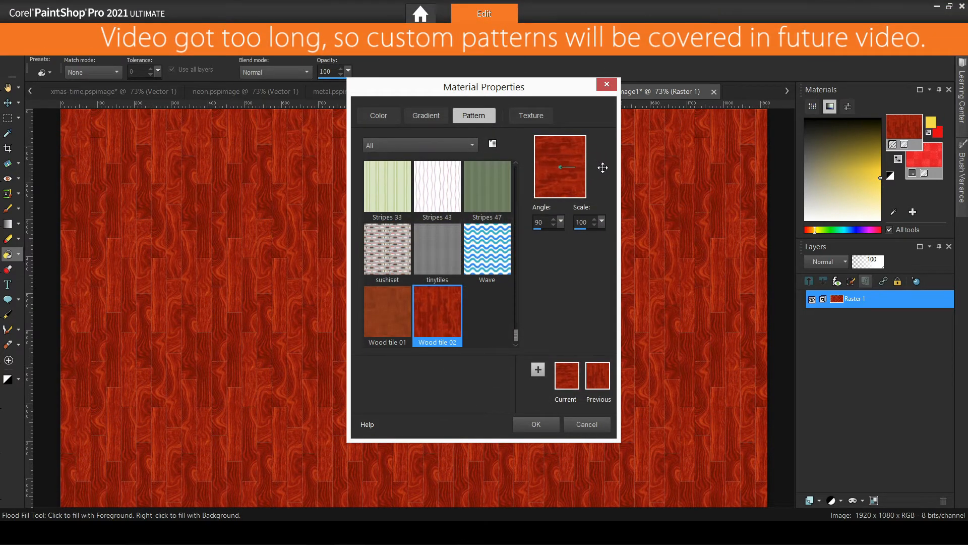
pyautogui.click(537, 424)
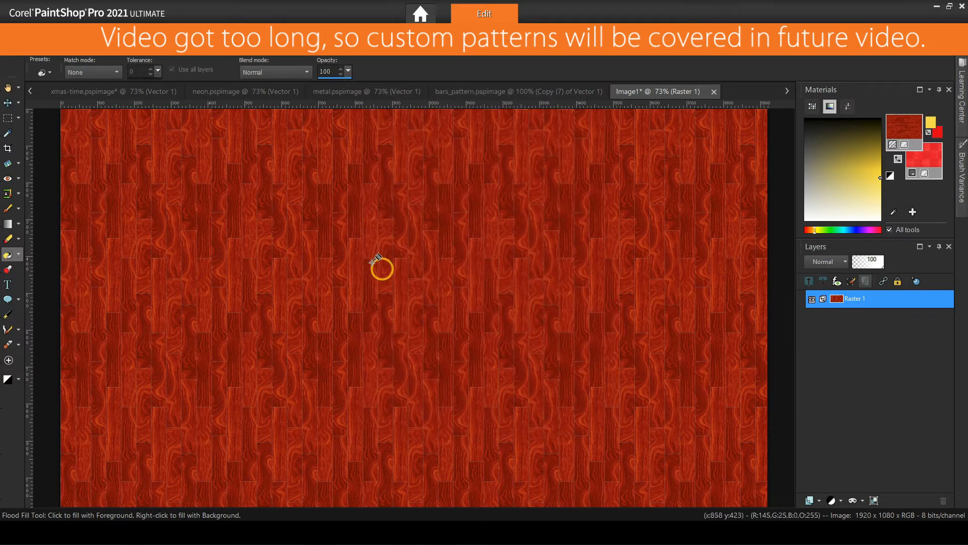
pyautogui.click(417, 322)
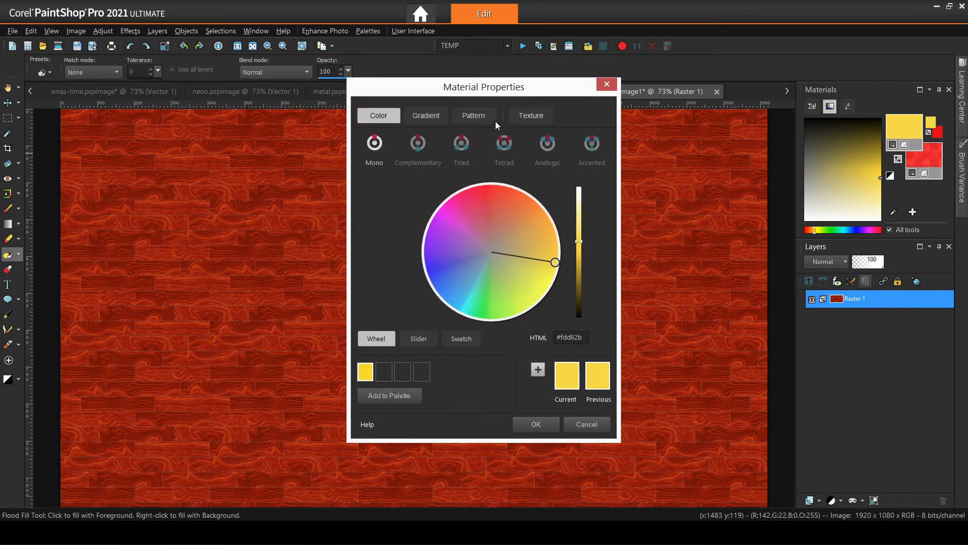
# Switch the foreground material to the Antiqued Co... gradient, with 3 repeats and Invert enabled
pyautogui.click(439, 115)
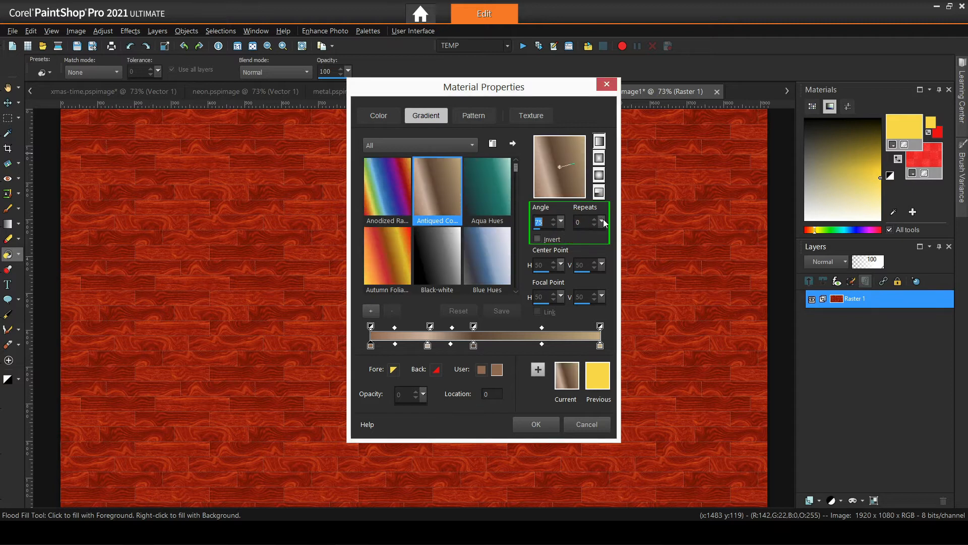
pyautogui.click(602, 222)
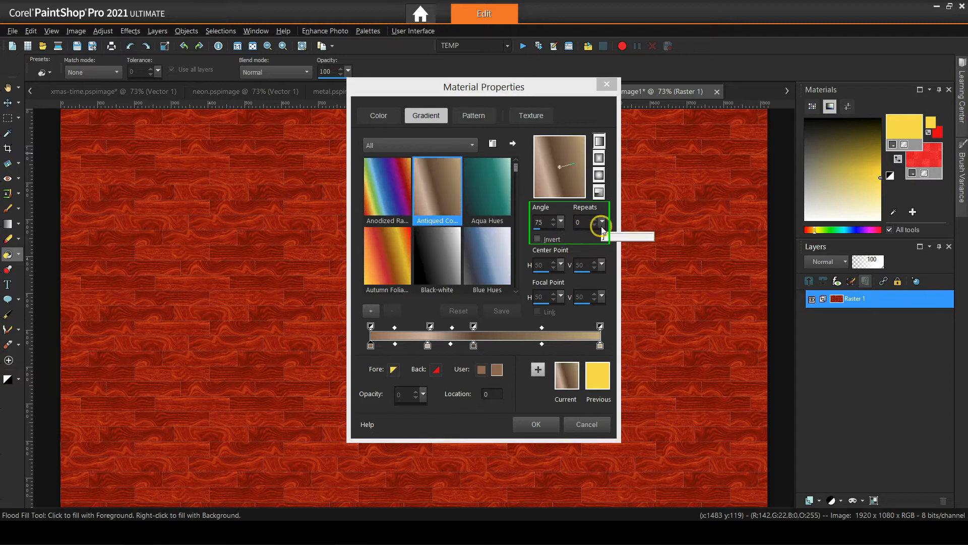
pyautogui.click(550, 238)
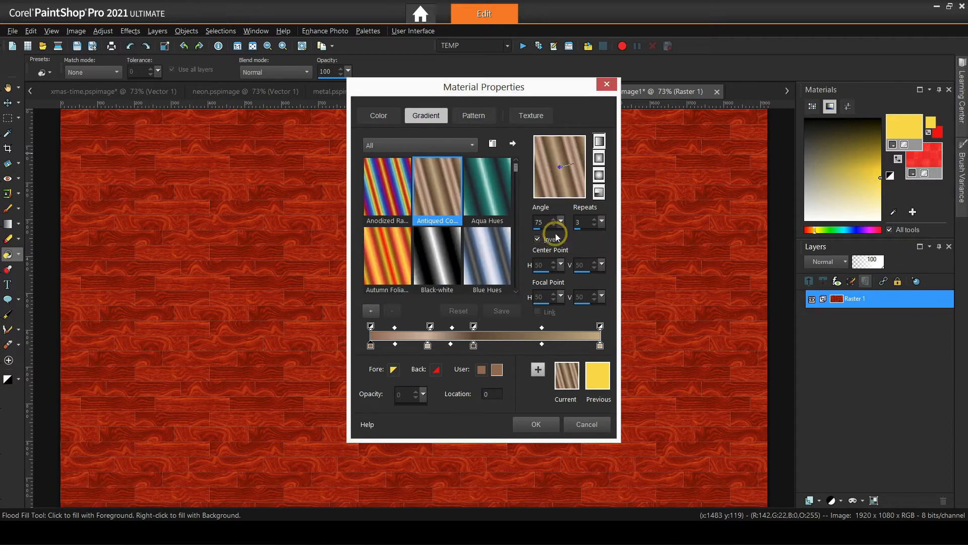
# Try the rectangular, concentric circular and conical gradient styles, and set the gradient angle to 0
pyautogui.click(599, 159)
pyautogui.click(599, 175)
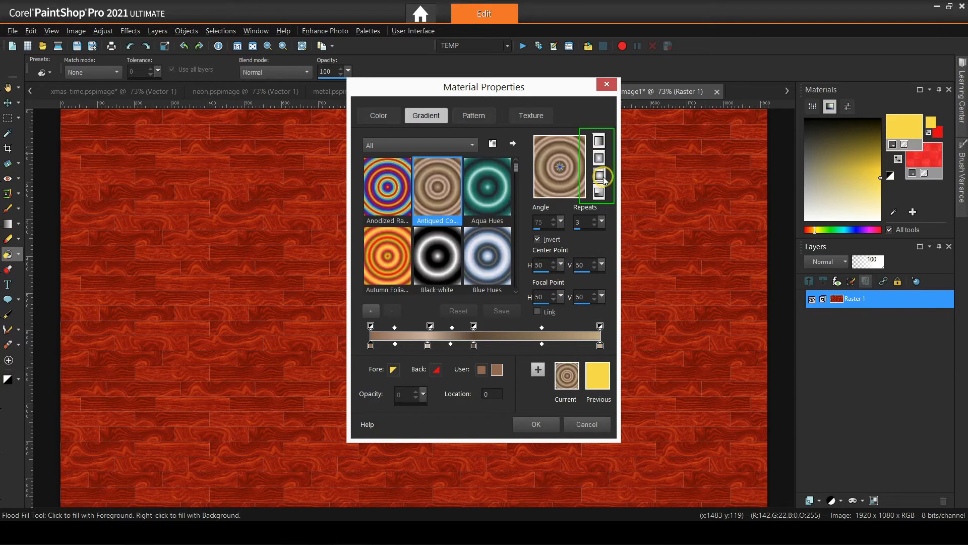
pyautogui.click(601, 192)
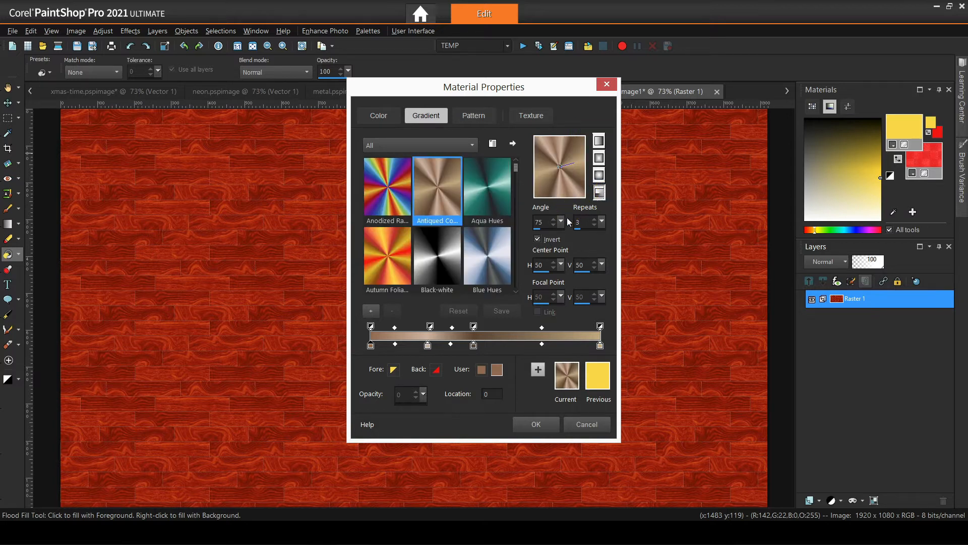
pyautogui.click(537, 222)
pyautogui.write('0')
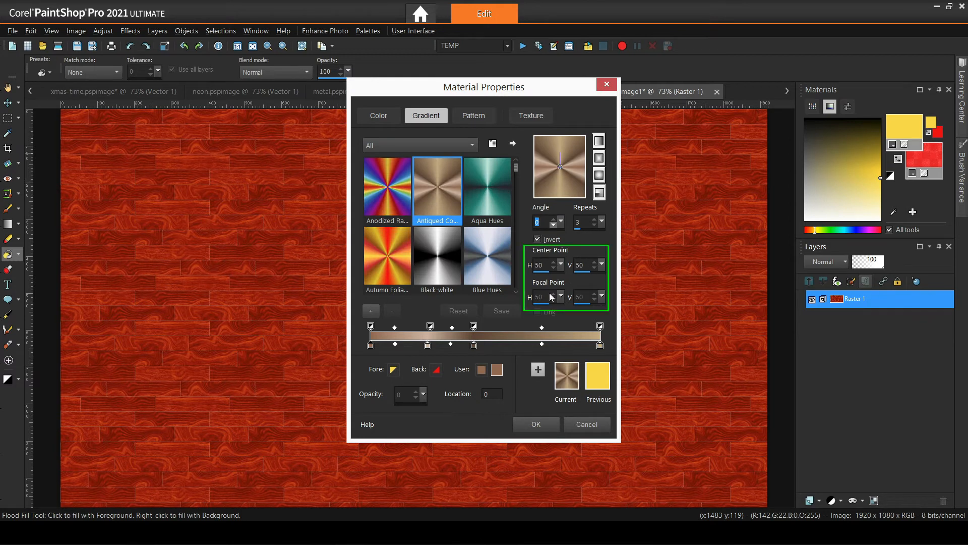
# Use the concentric circular gradient style with 0 repeats, moving its center point to 61, 79 and its focal point to 26, 44
pyautogui.click(600, 176)
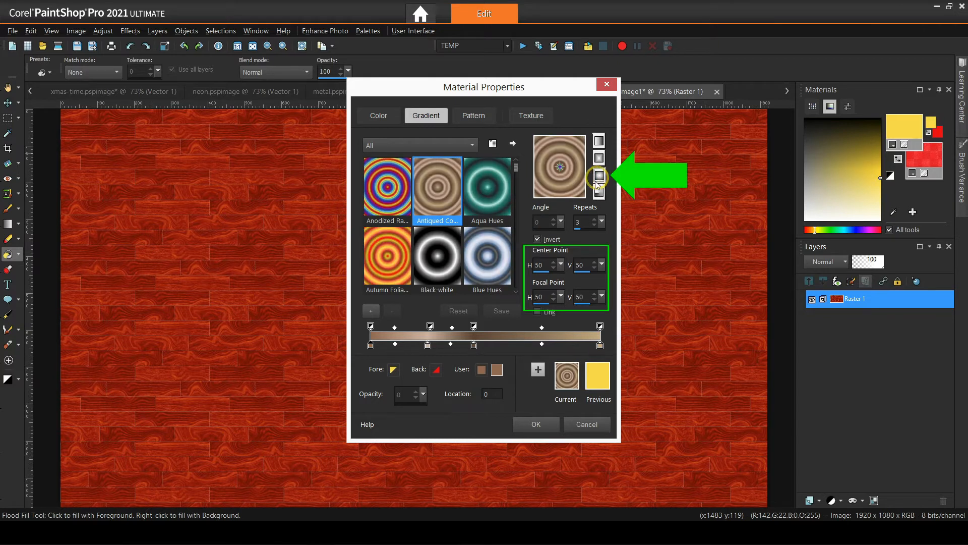
pyautogui.moveTo(601, 222); pyautogui.dragTo(566, 222)
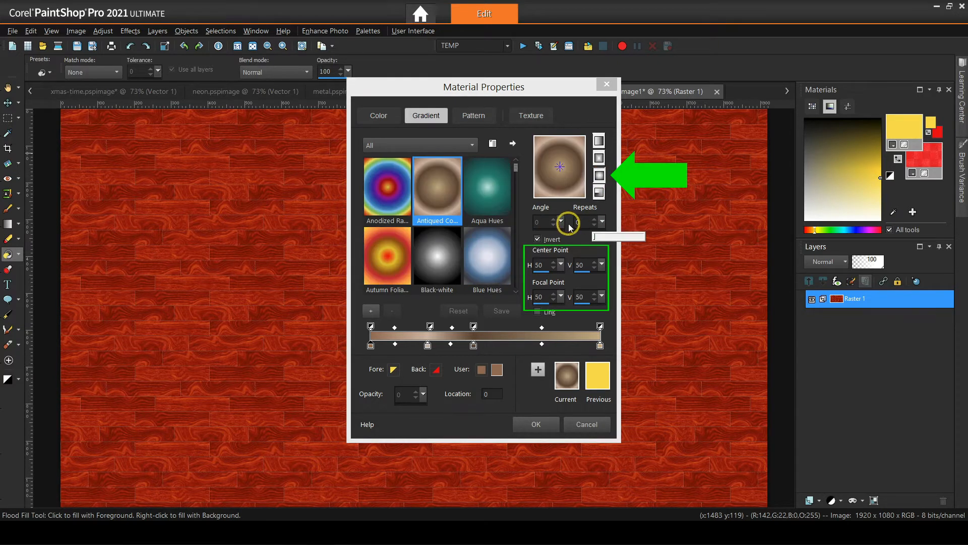
pyautogui.moveTo(561, 166)
pyautogui.mouseDown()
pyautogui.moveTo(564, 185)
pyautogui.moveTo(558, 150)
pyautogui.mouseUp()
pyautogui.moveTo(561, 296)
pyautogui.mouseDown()
pyautogui.moveTo(559, 309)
pyautogui.moveTo(549, 309)
pyautogui.moveTo(612, 306)
pyautogui.mouseUp()
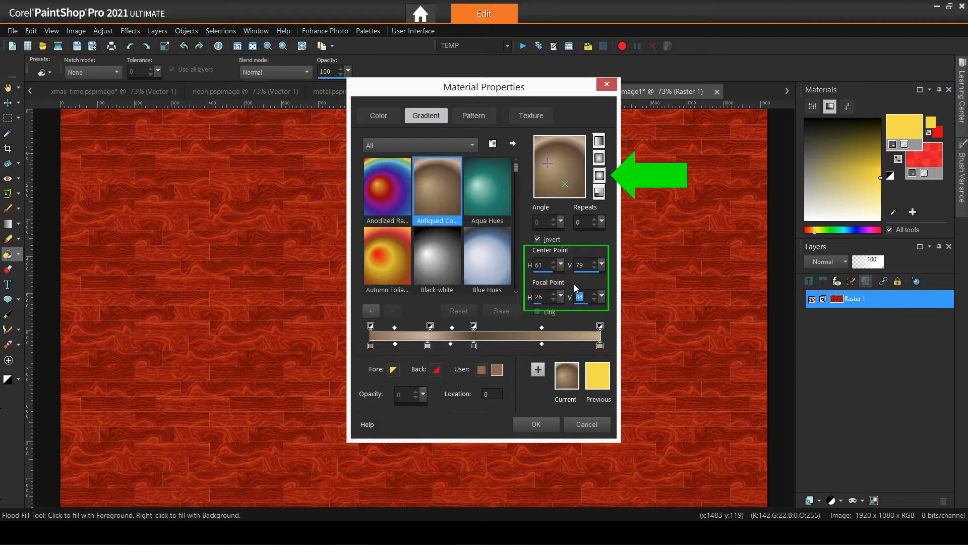
# Set the horizontal and vertical values of the gradient's center and focal points to 0
pyautogui.moveTo(548, 296); pyautogui.dragTo(492, 295)
pyautogui.write('0')
pyautogui.click(585, 298)
pyautogui.moveTo(586, 298); pyautogui.dragTo(541, 299)
pyautogui.write('0')
pyautogui.moveTo(584, 270); pyautogui.dragTo(508, 263)
pyautogui.write('00')
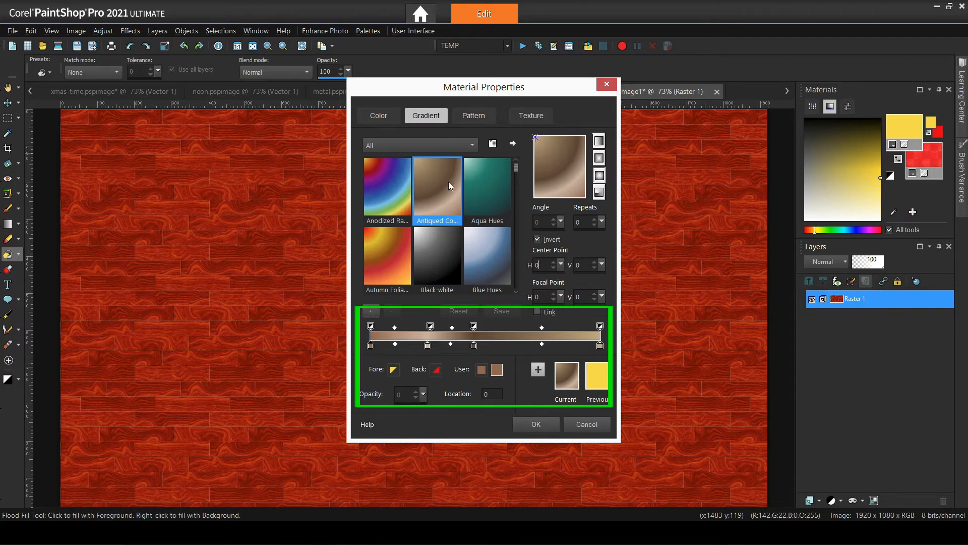
# Set the horizontal and vertical values of the gradient's center and focal points to 50
pyautogui.moveTo(548, 265); pyautogui.dragTo(474, 260)
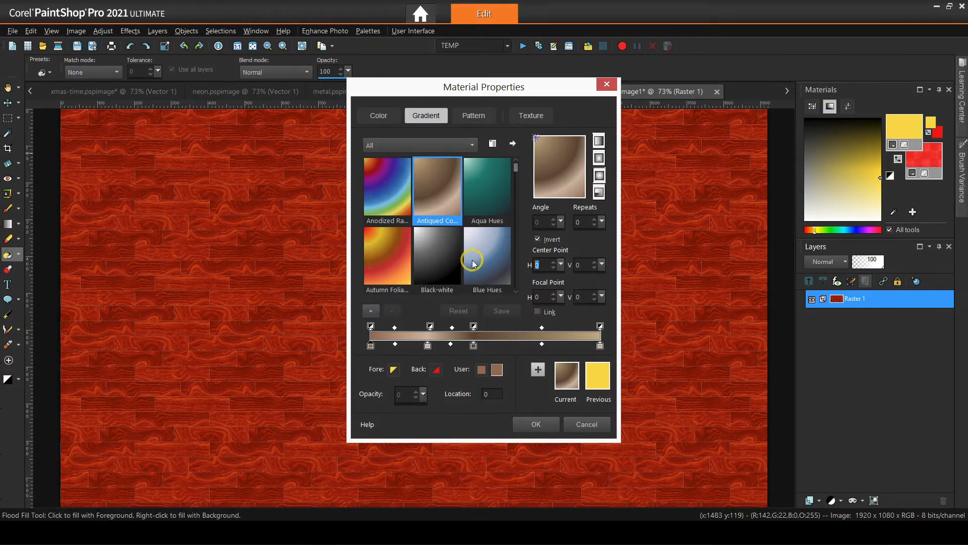
pyautogui.write('50')
pyautogui.moveTo(581, 263); pyautogui.dragTo(567, 263)
pyautogui.write('50')
pyautogui.moveTo(547, 296); pyautogui.dragTo(527, 296)
pyautogui.write('50')
pyautogui.click(589, 299)
pyautogui.moveTo(588, 298); pyautogui.dragTo(543, 300)
pyautogui.write('50')
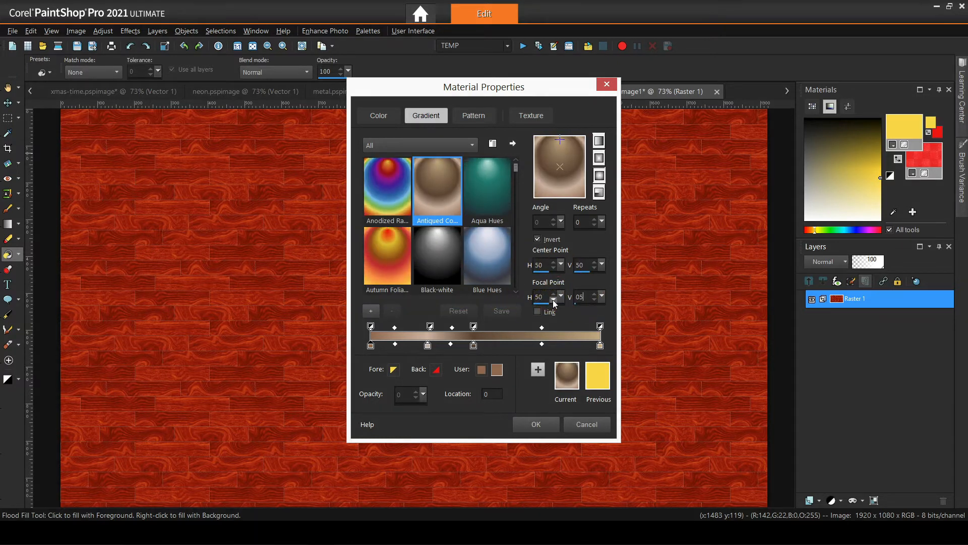
# Apply the Antiqued Co... gradient in linear style as the foreground material and flood fill the layer with it
pyautogui.click(598, 139)
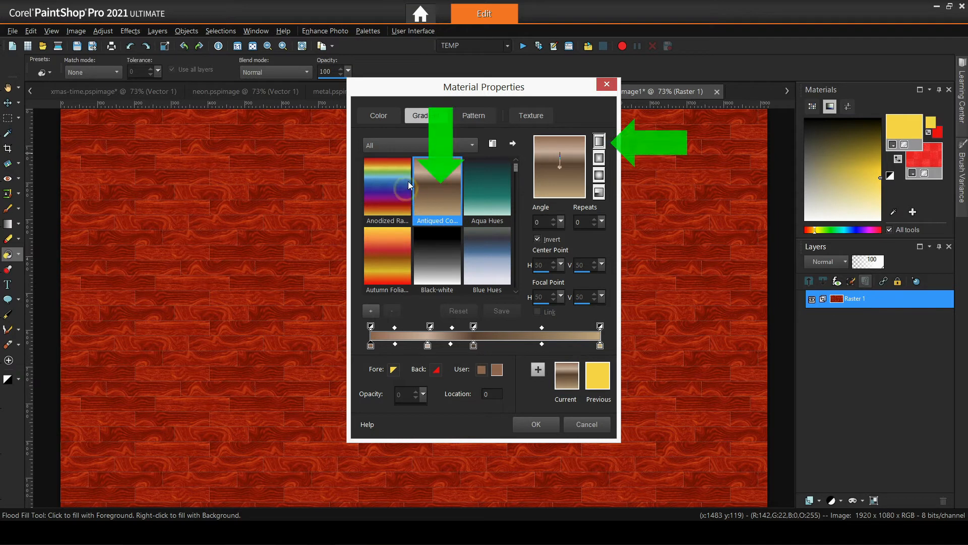
pyautogui.click(444, 180)
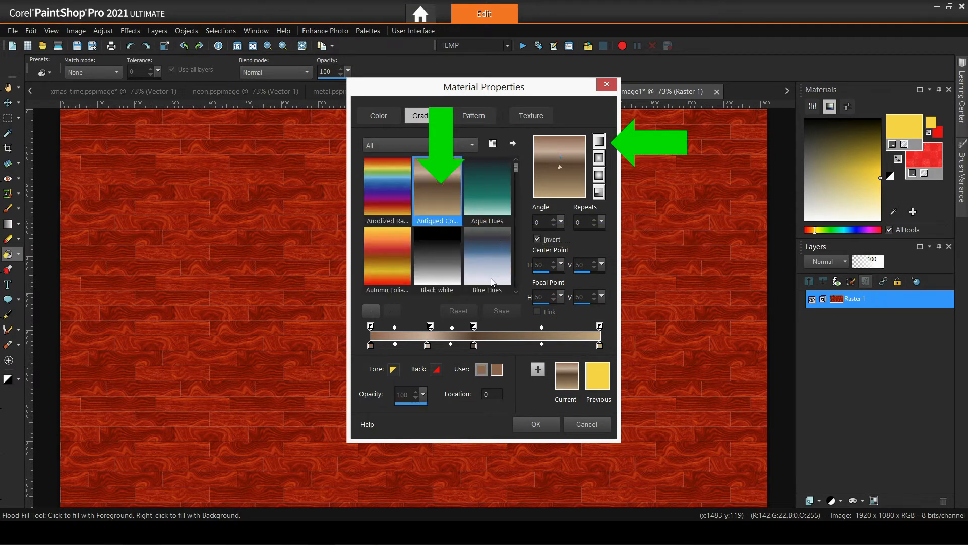
pyautogui.click(598, 142)
pyautogui.click(544, 425)
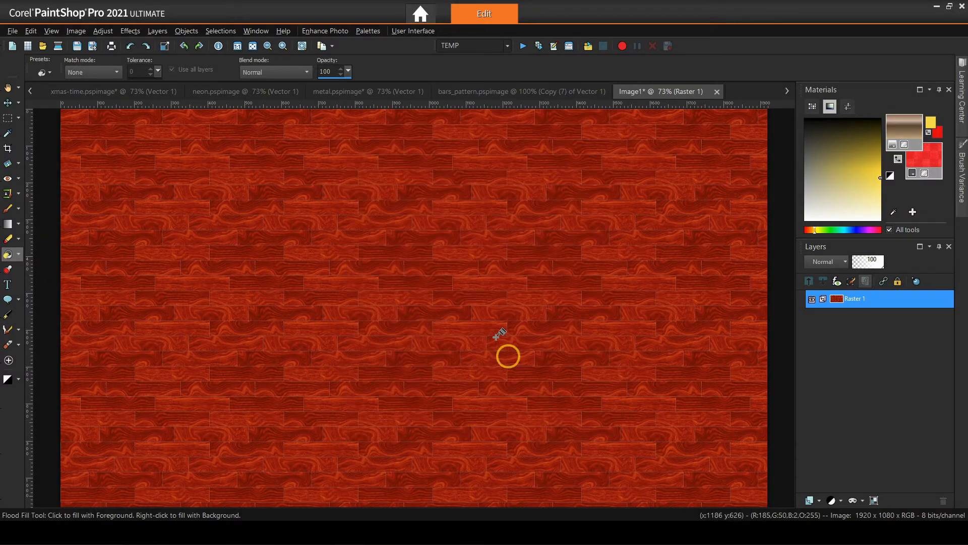
pyautogui.click(450, 282)
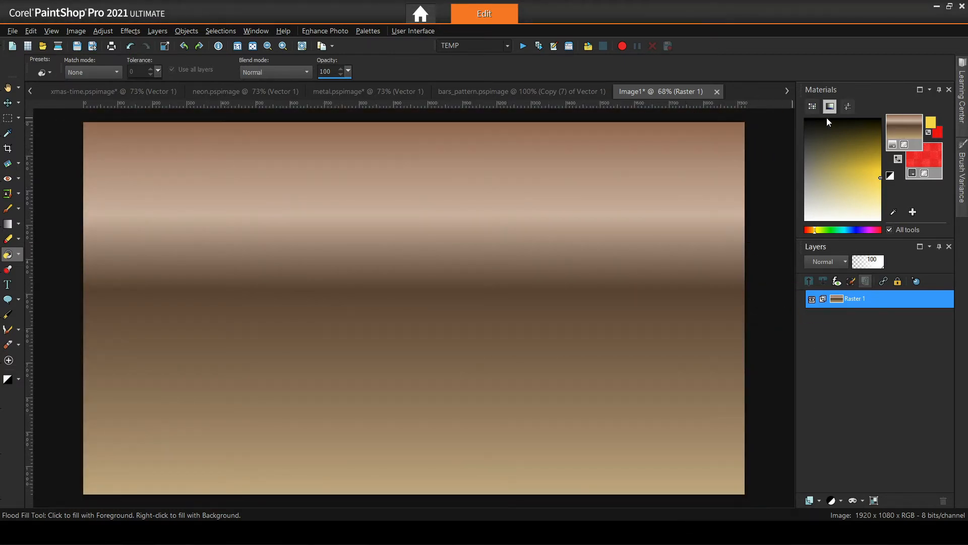
# Browse the available textures in the foreground's material properties, and close them without applying any
pyautogui.click(909, 124)
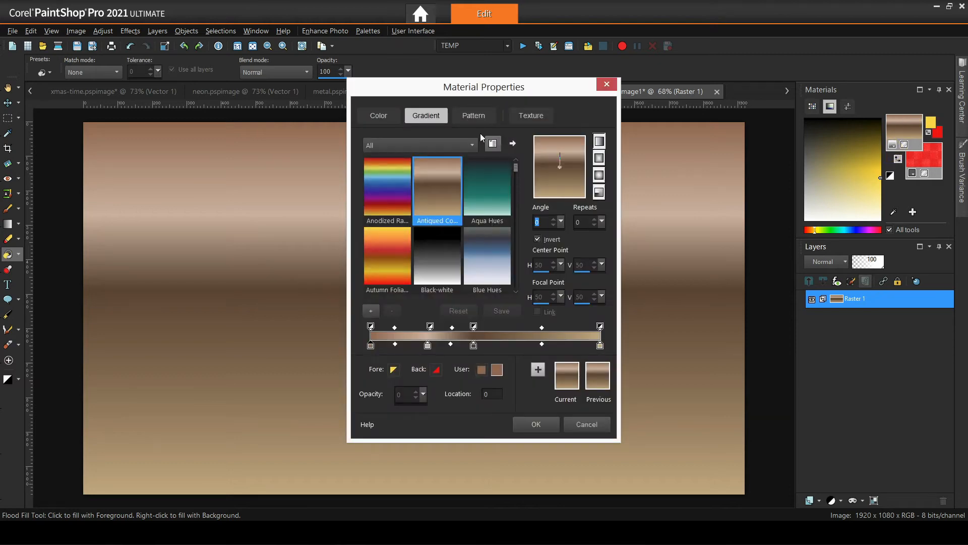
pyautogui.click(550, 114)
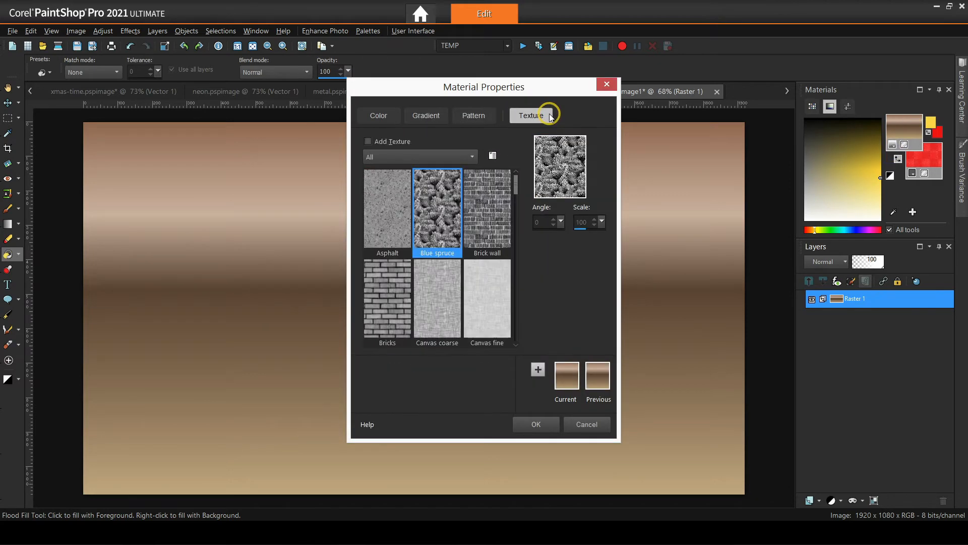
pyautogui.moveTo(516, 187)
pyautogui.mouseDown()
pyautogui.moveTo(521, 255)
pyautogui.moveTo(525, 186)
pyautogui.moveTo(528, 272)
pyautogui.moveTo(536, 160)
pyautogui.mouseUp()
pyautogui.click(591, 427)
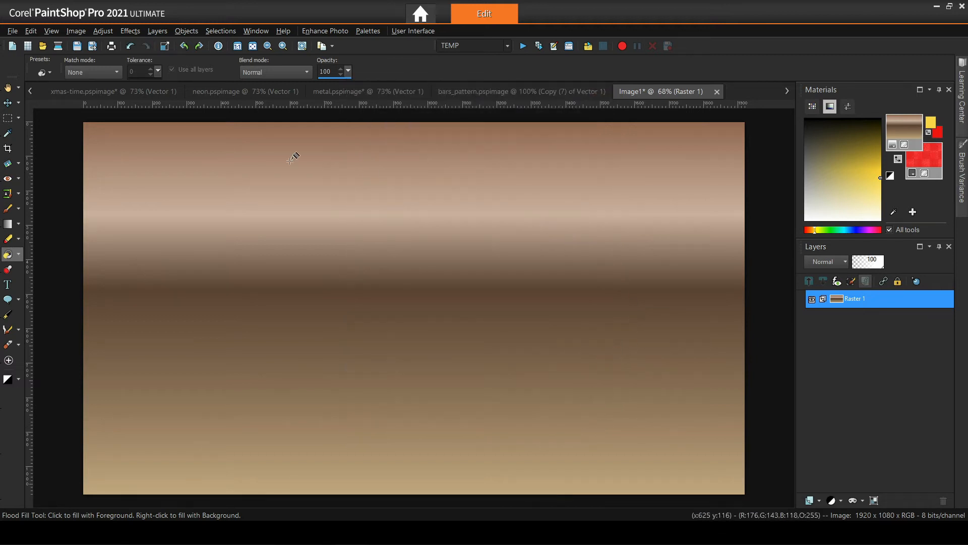
# Clear the filled contents of the Raster 1 layer
pyautogui.click(35, 30)
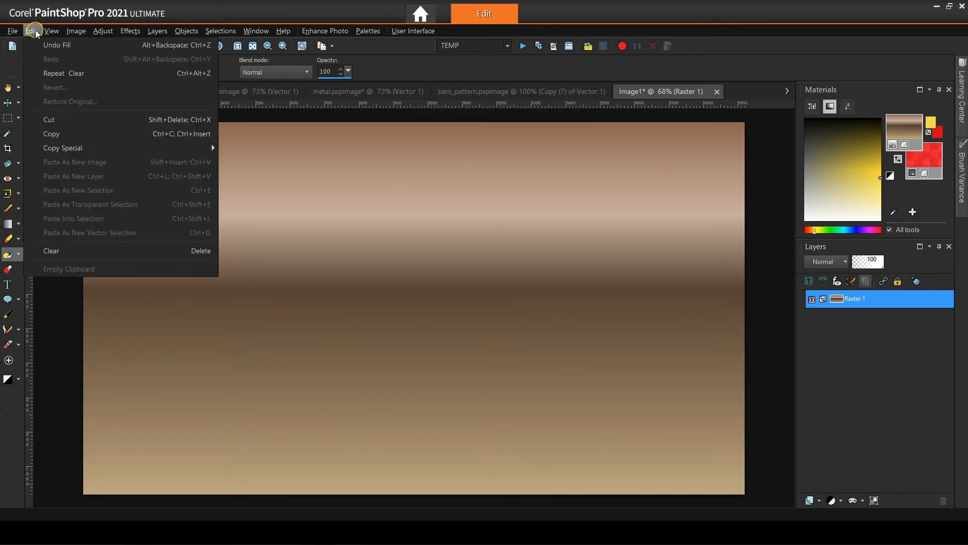
pyautogui.click(66, 251)
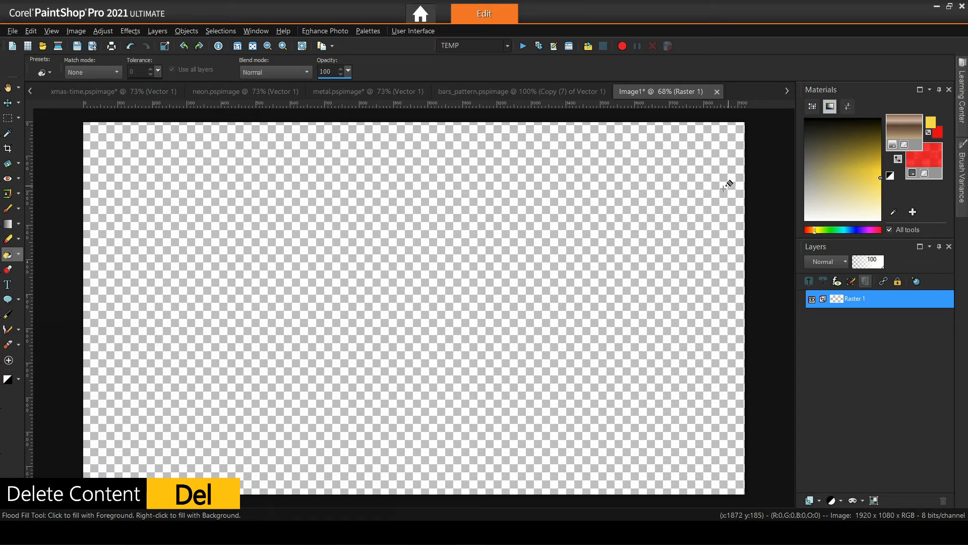
# Add the Blue spruce texture to the foreground's Antiqued Co... gradient and flood fill the layer with it
pyautogui.click(902, 132)
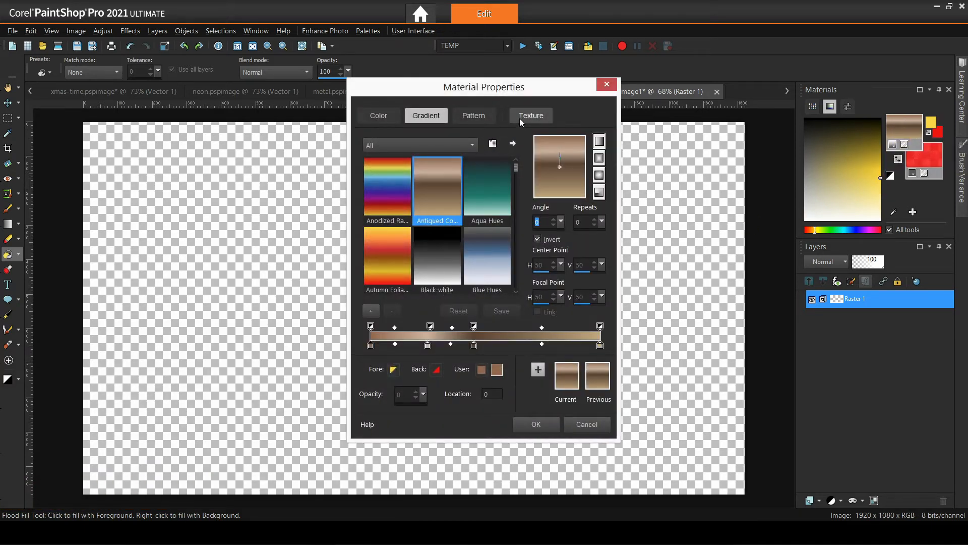
pyautogui.click(520, 119)
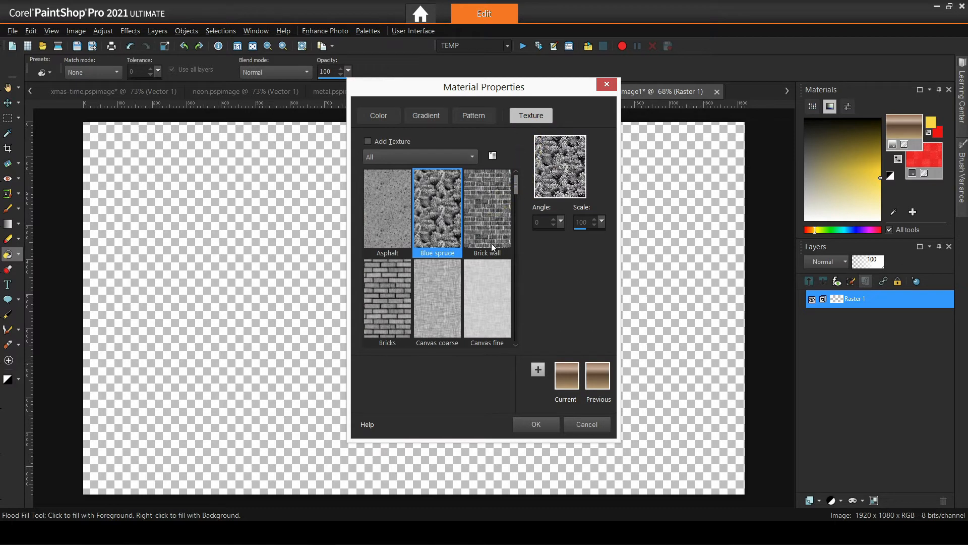
pyautogui.click(436, 200)
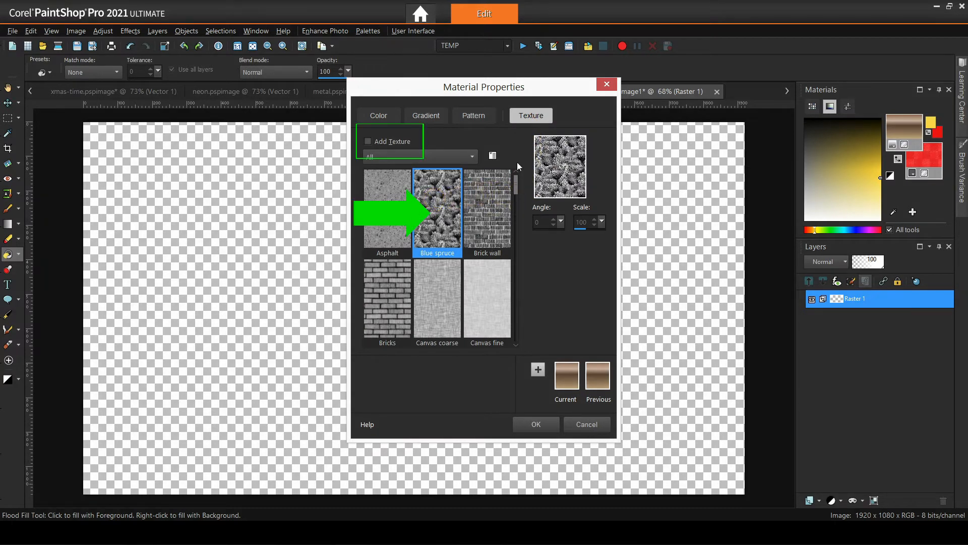
pyautogui.click(401, 144)
pyautogui.click(445, 207)
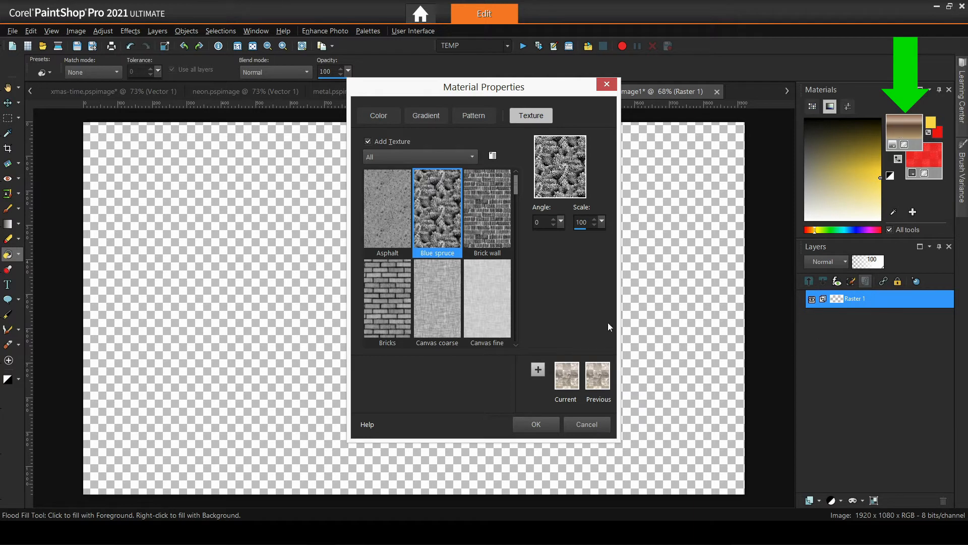
pyautogui.click(534, 426)
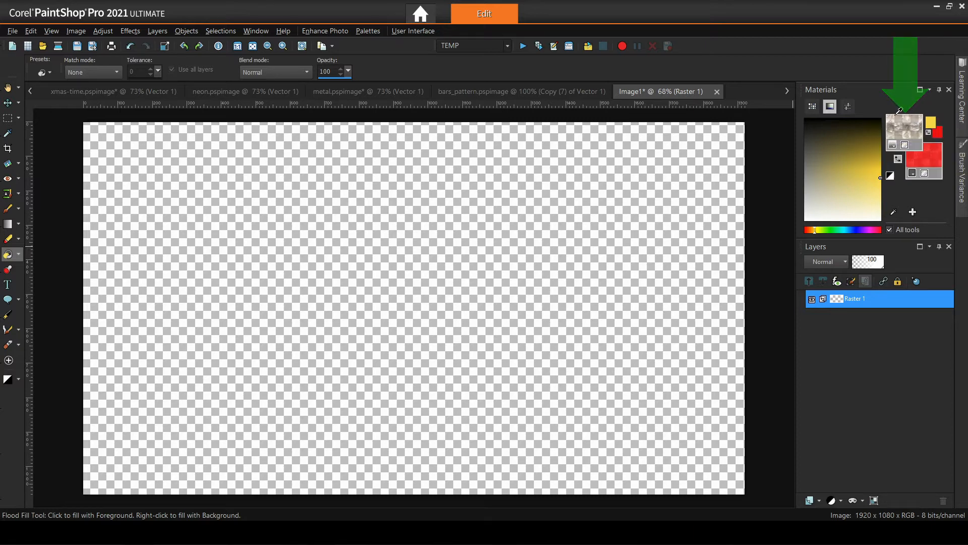
pyautogui.click(350, 232)
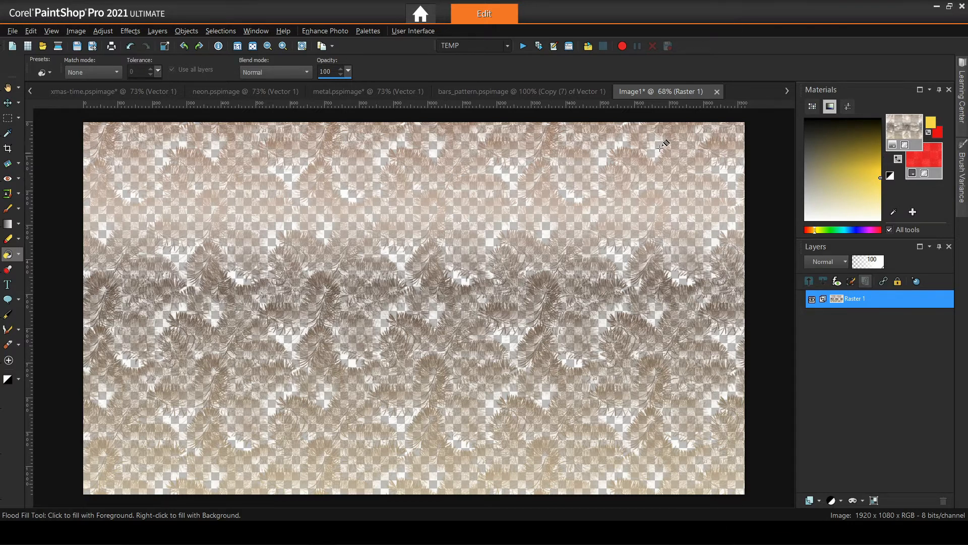
# Clear the Raster 1 layer and flood fill it with the foreground's textured yellow solid colour
pyautogui.click(31, 31)
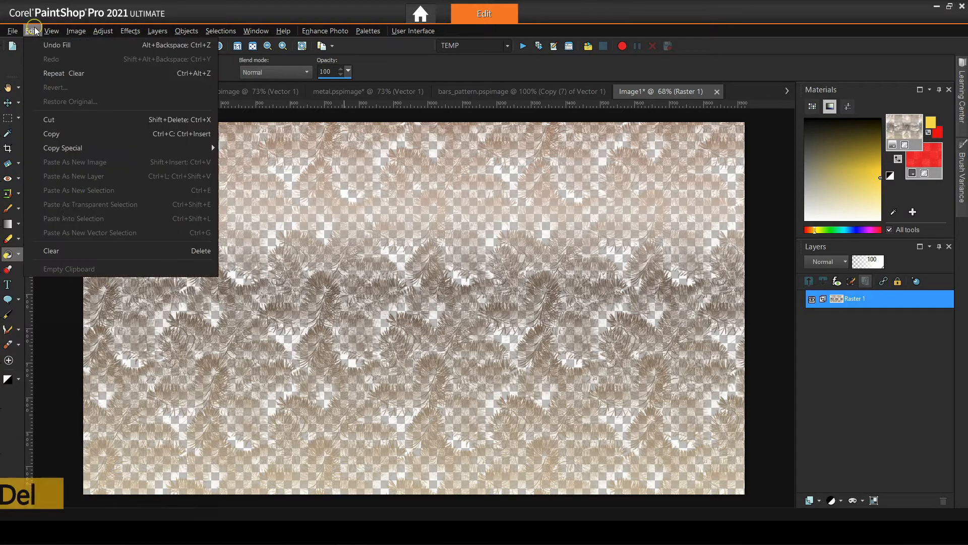
pyautogui.click(69, 248)
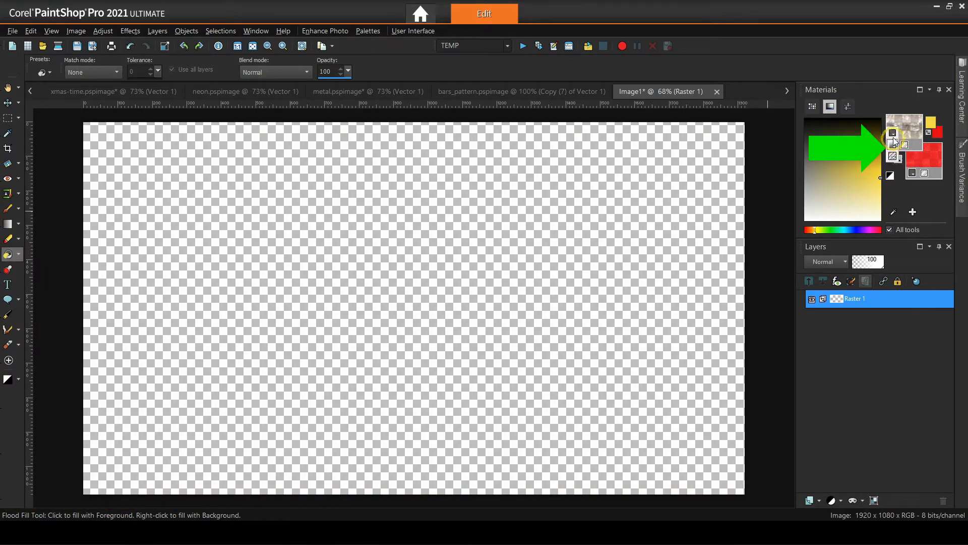
pyautogui.click(892, 133)
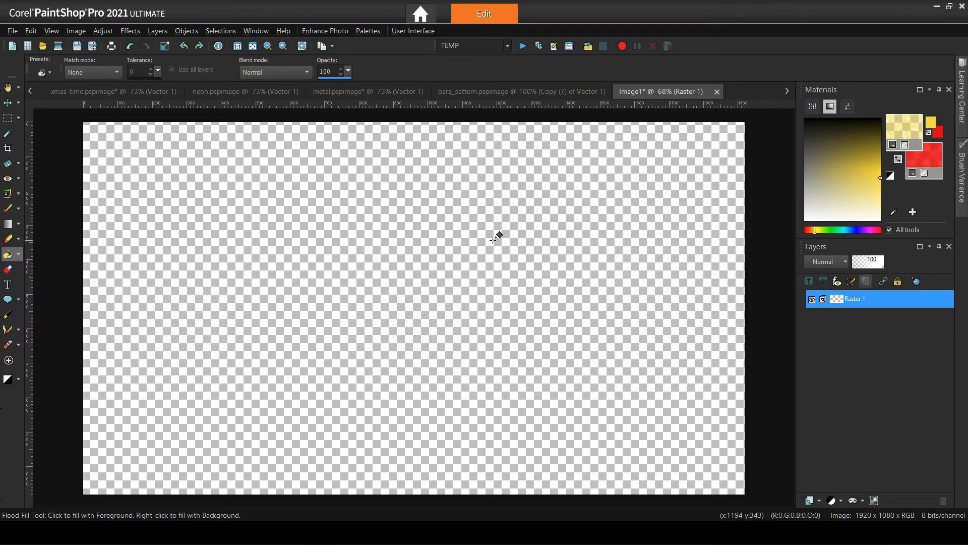
pyautogui.click(397, 245)
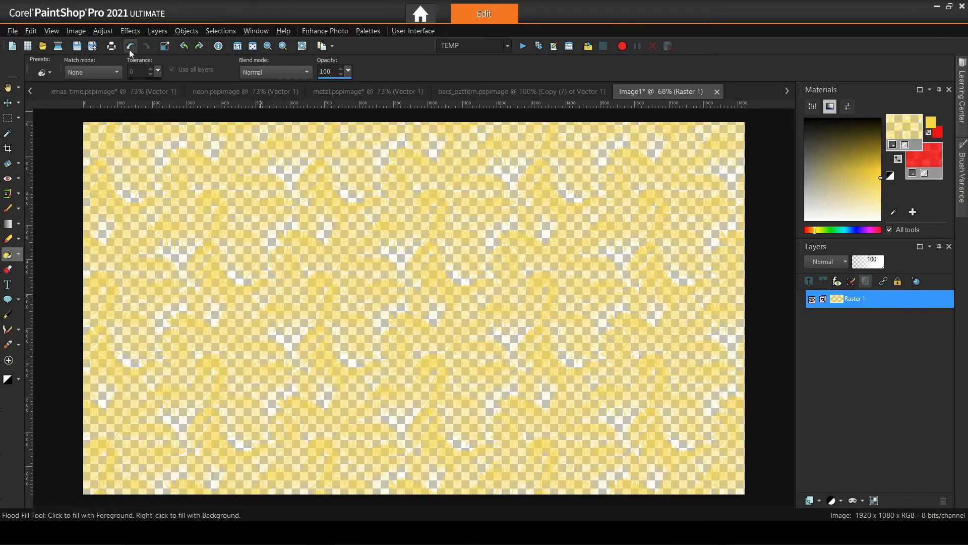
# Clear the layer, flood fill it with the foreground's textured wood pattern, and inspect the fill up close
pyautogui.click(31, 31)
pyautogui.click(82, 251)
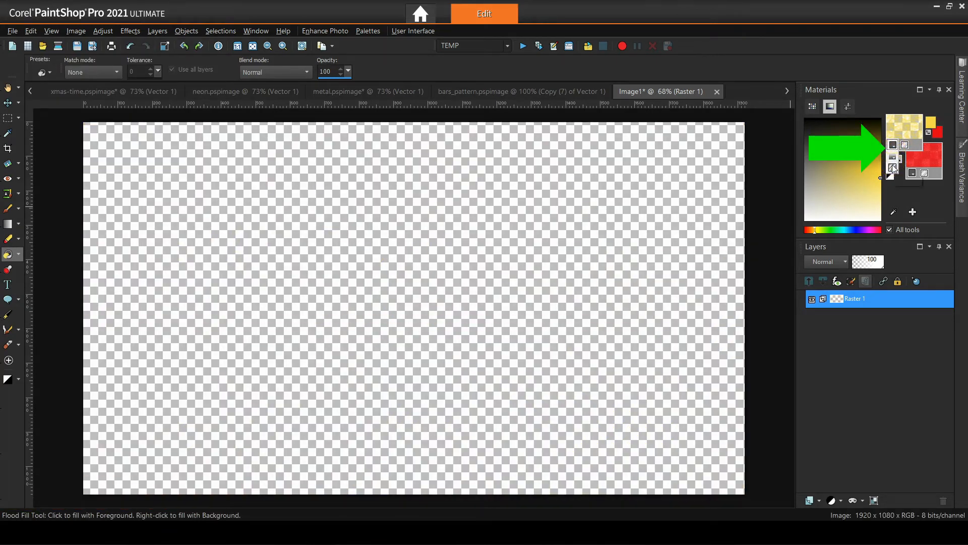
pyautogui.click(892, 166)
pyautogui.click(361, 250)
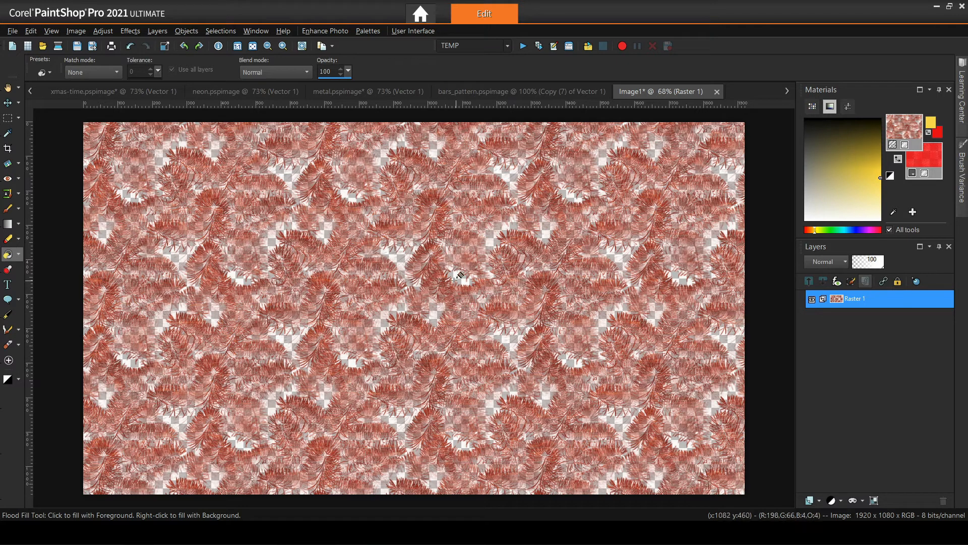
pyautogui.scroll(5, 463, 262)
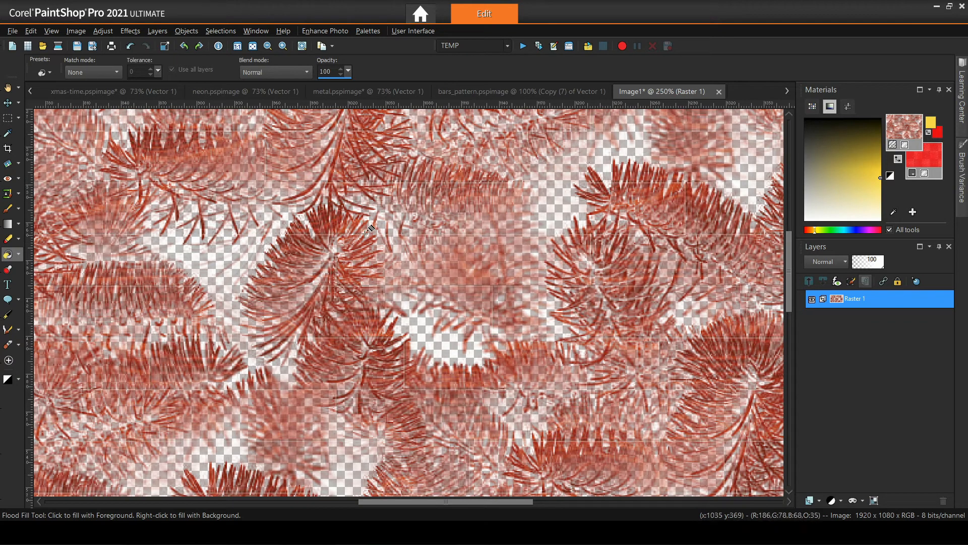
pyautogui.scroll(-5, 474, 252)
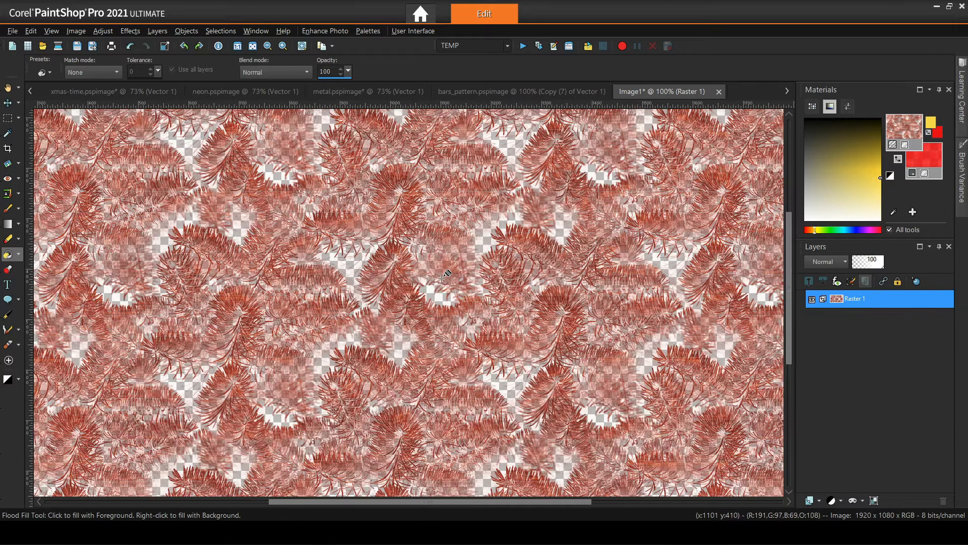
pyautogui.scroll(-1, 441, 300)
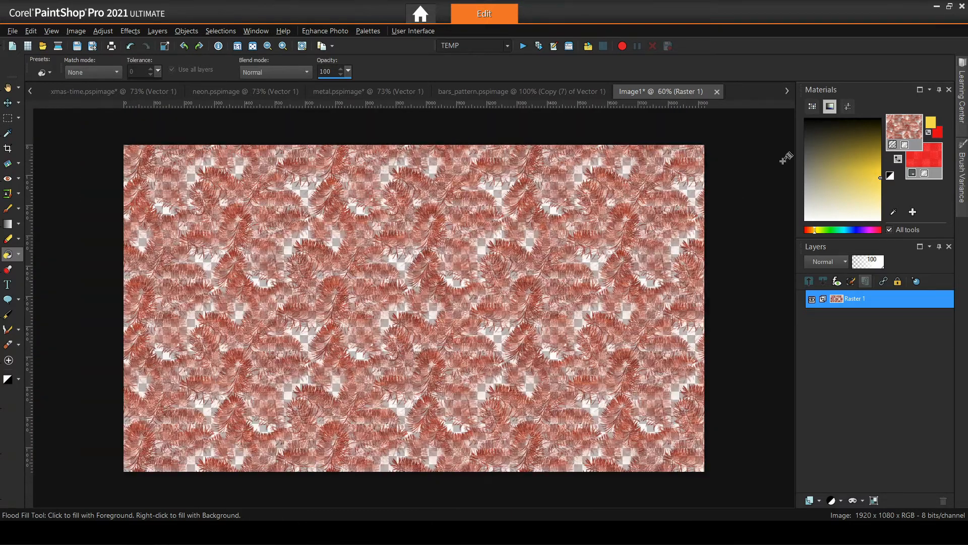
# Set the foreground material back to the textured yellow colour in its properties and flood fill over the existing pattern fill
pyautogui.click(905, 127)
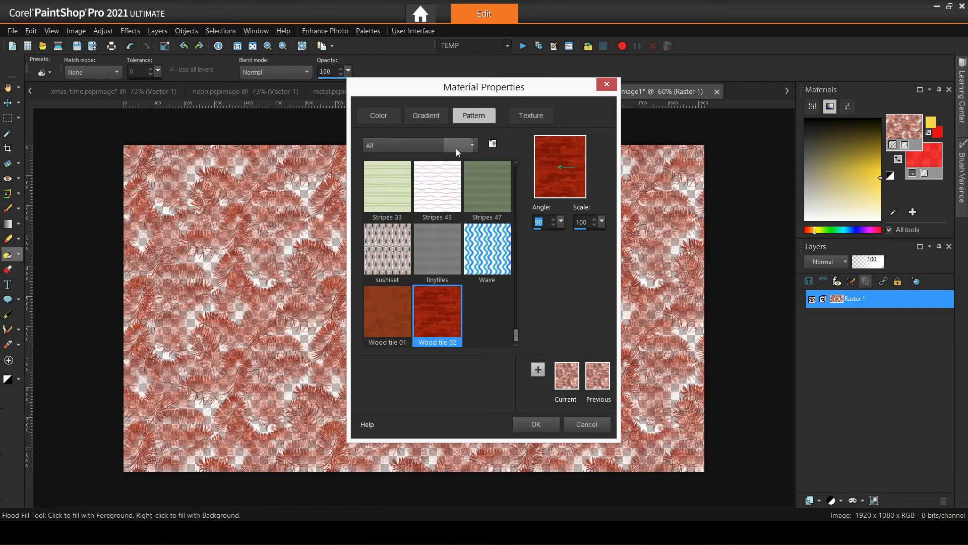
pyautogui.click(430, 115)
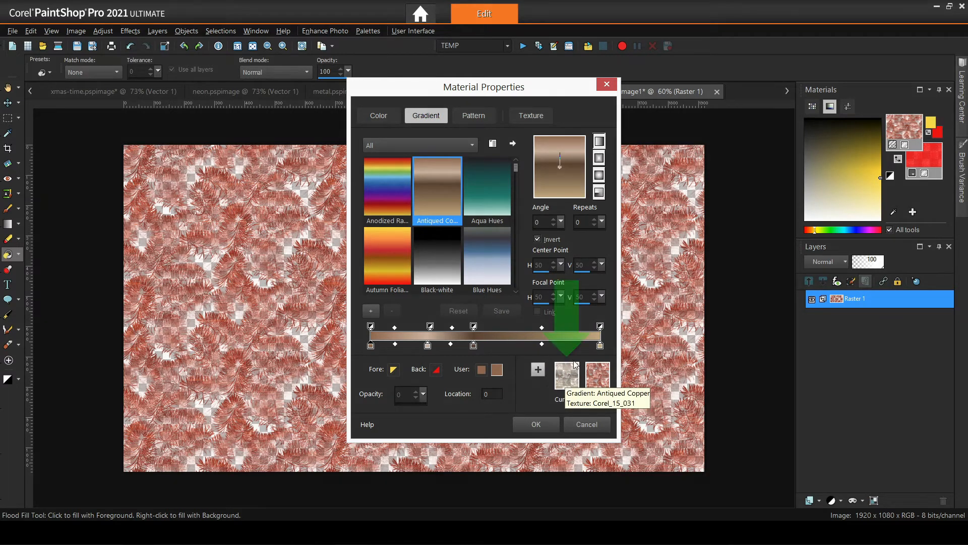
pyautogui.click(388, 124)
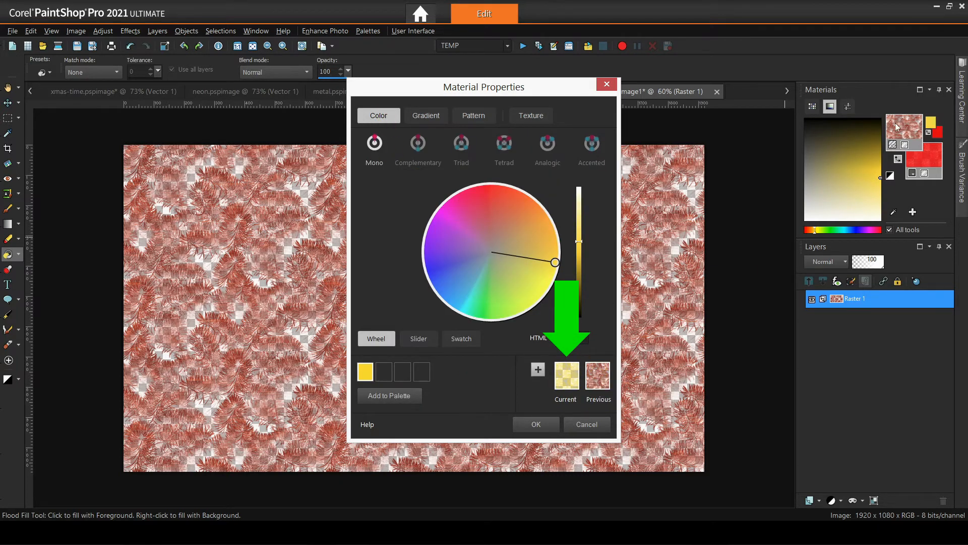
pyautogui.click(536, 425)
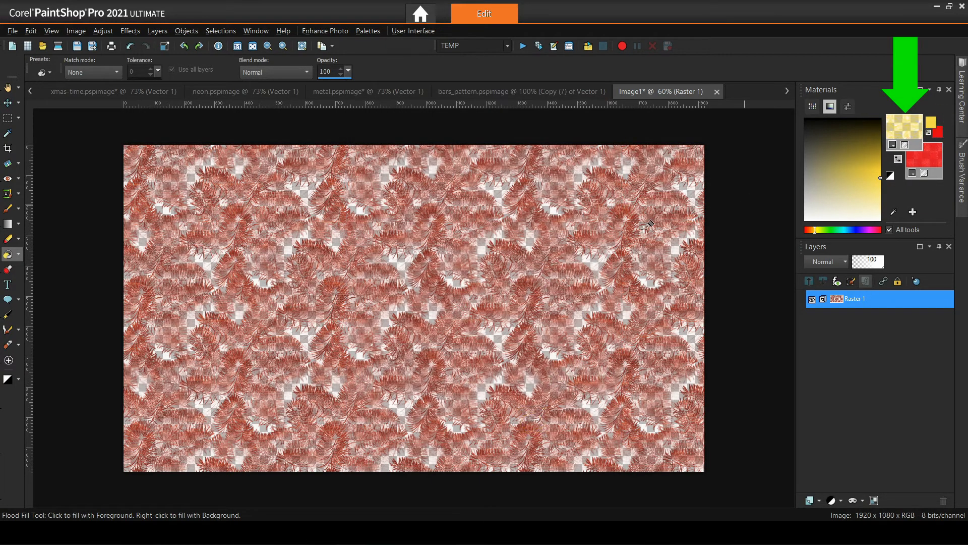
pyautogui.click(449, 238)
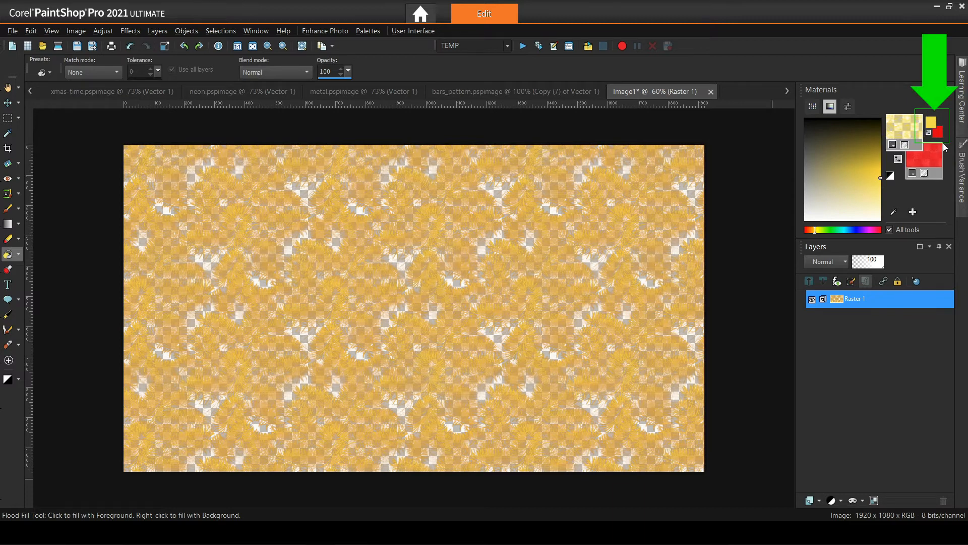
# Compare the foreground's full material properties and style options with the separate colour-only picker, leaving the settings unchanged
pyautogui.click(902, 129)
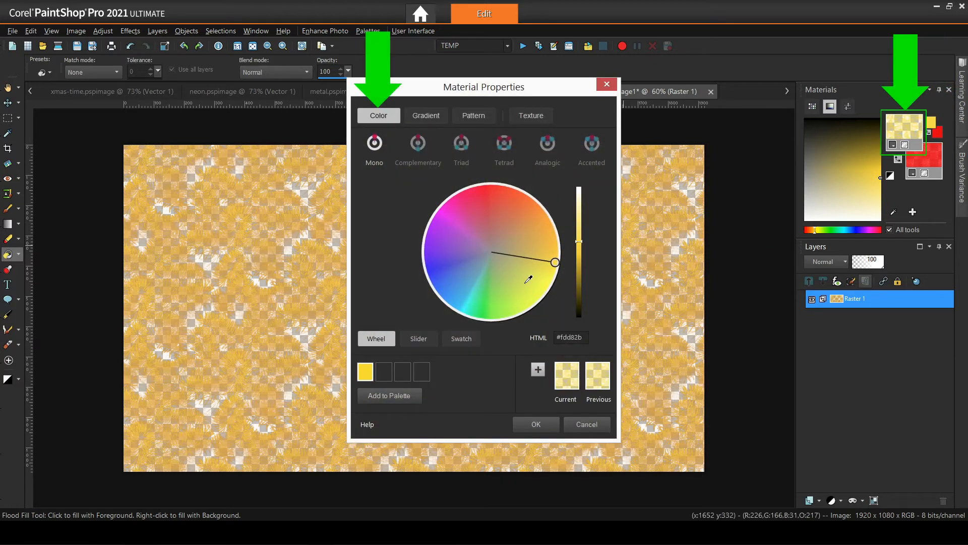
pyautogui.click(589, 423)
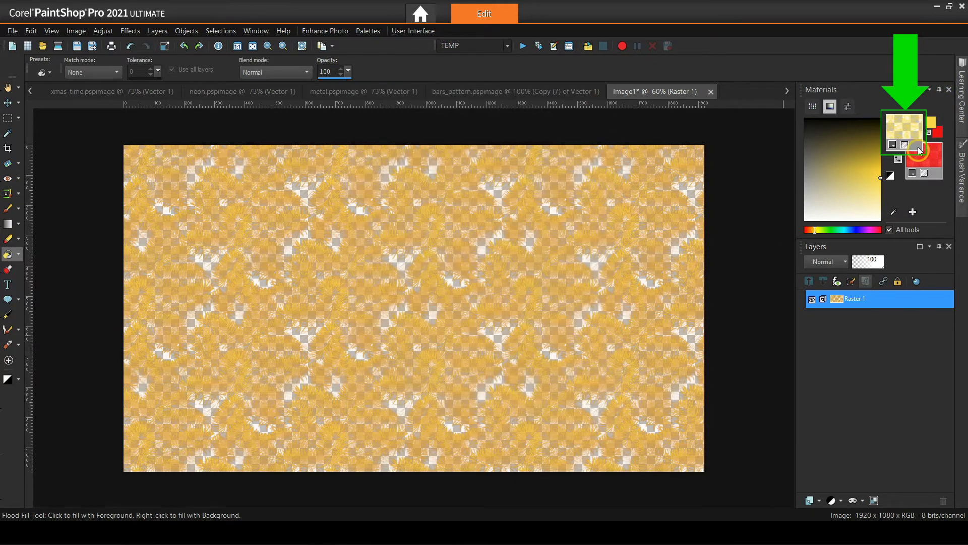
pyautogui.click(937, 121)
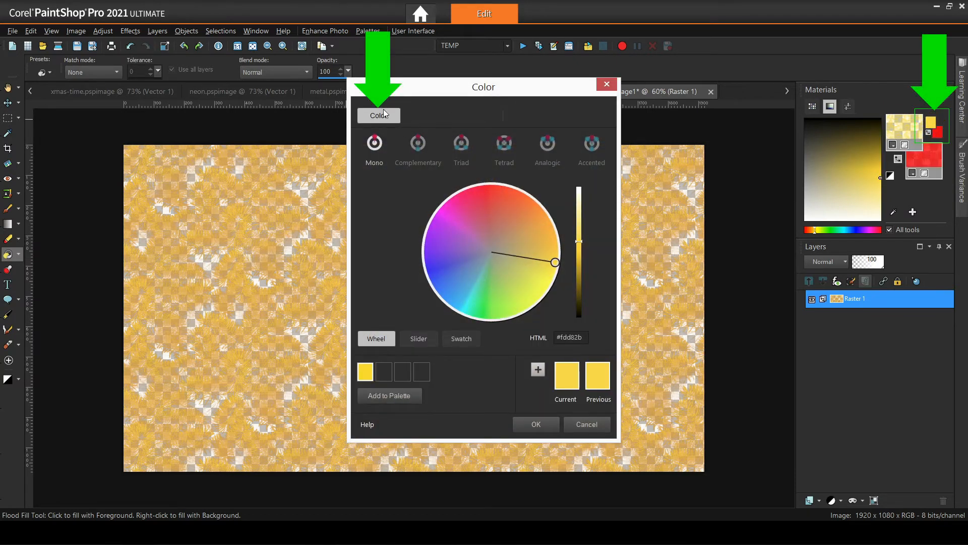
pyautogui.click(587, 423)
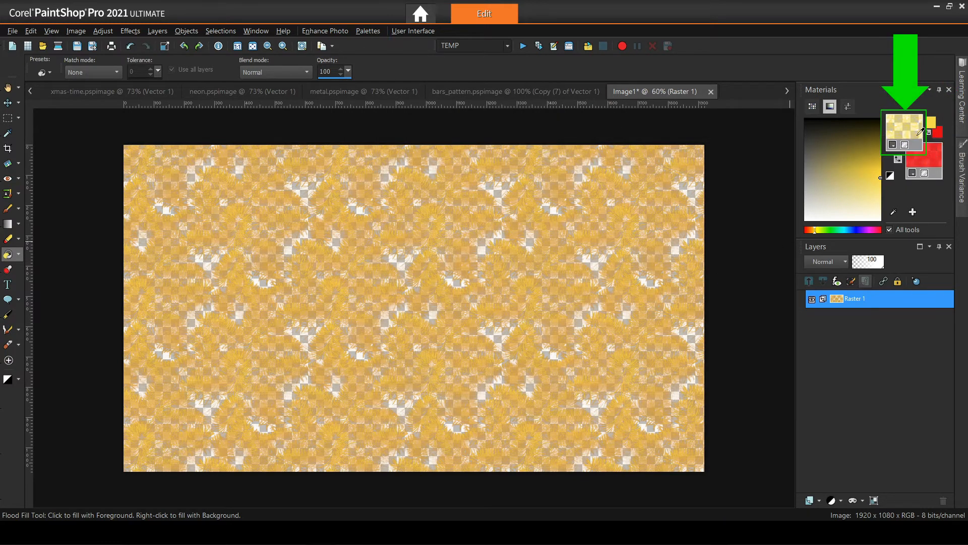
pyautogui.click(893, 145)
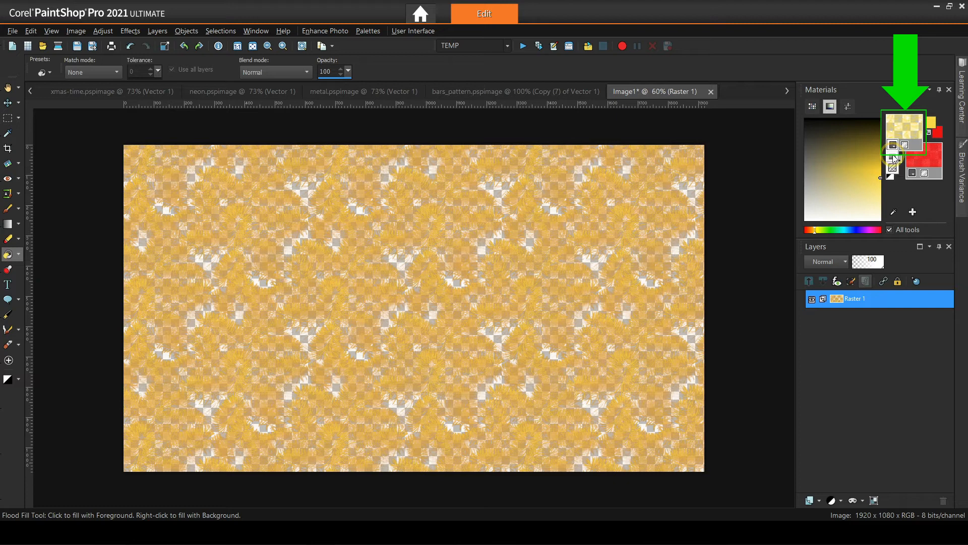
pyautogui.click(894, 170)
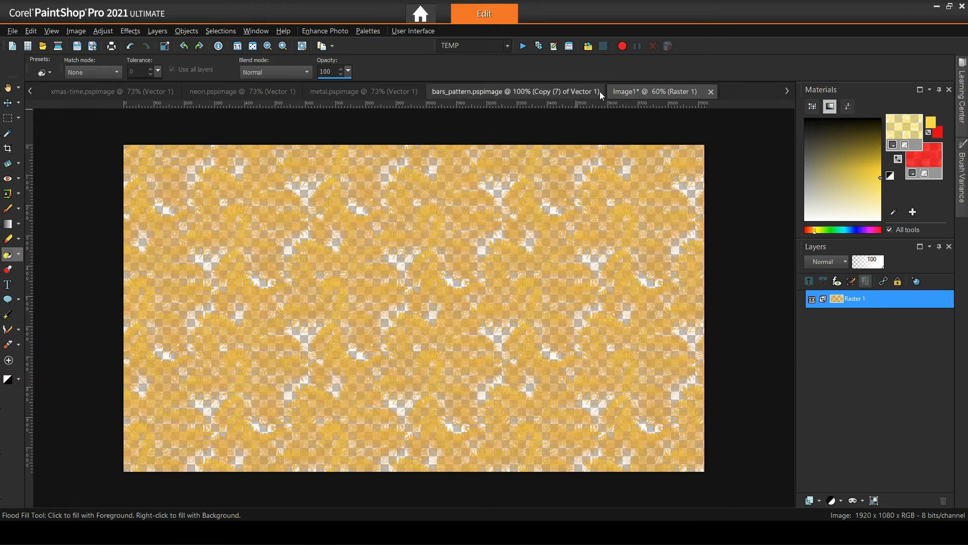
# Examine the textured fill up close and review the foreground's texture settings without applying changes
pyautogui.click(491, 289)
pyautogui.scroll(6, 499, 303)
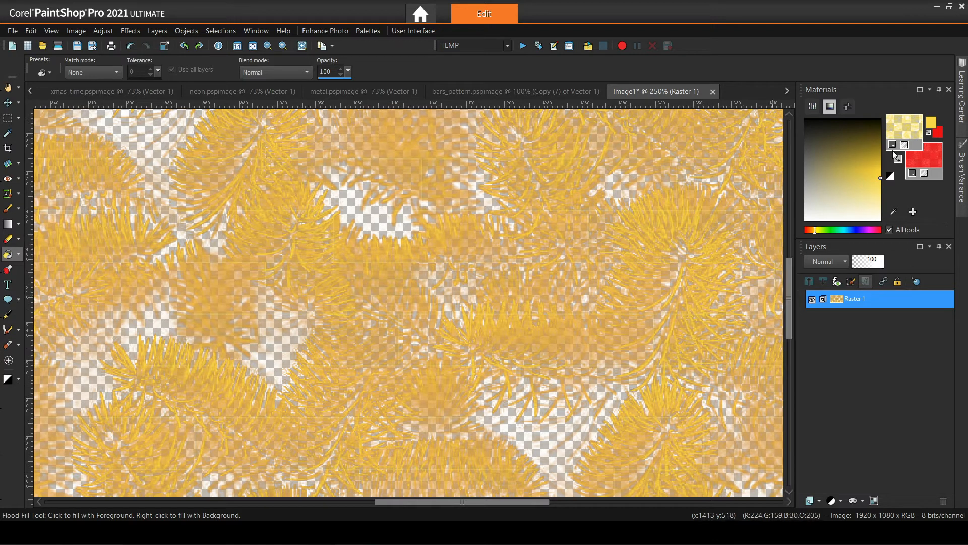
pyautogui.click(903, 124)
pyautogui.click(531, 115)
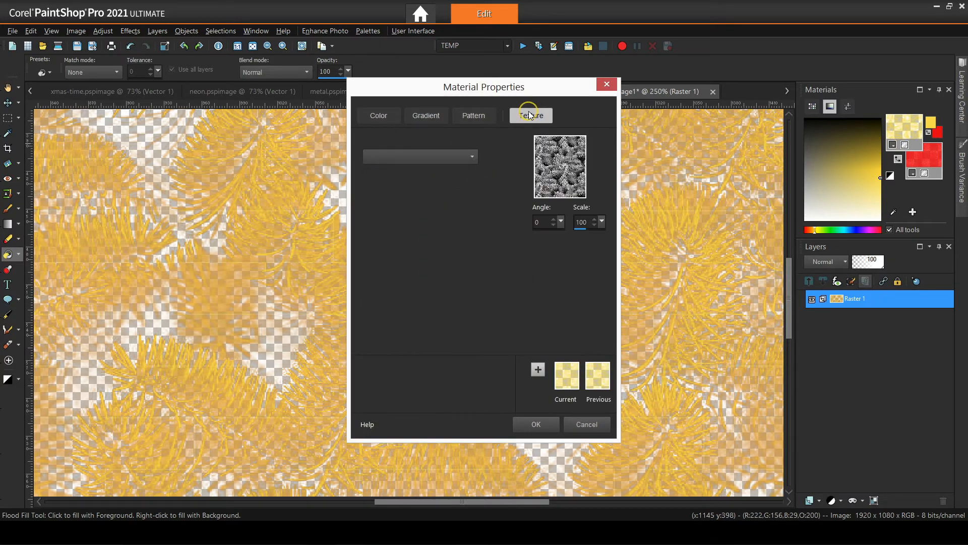
pyautogui.click(499, 190)
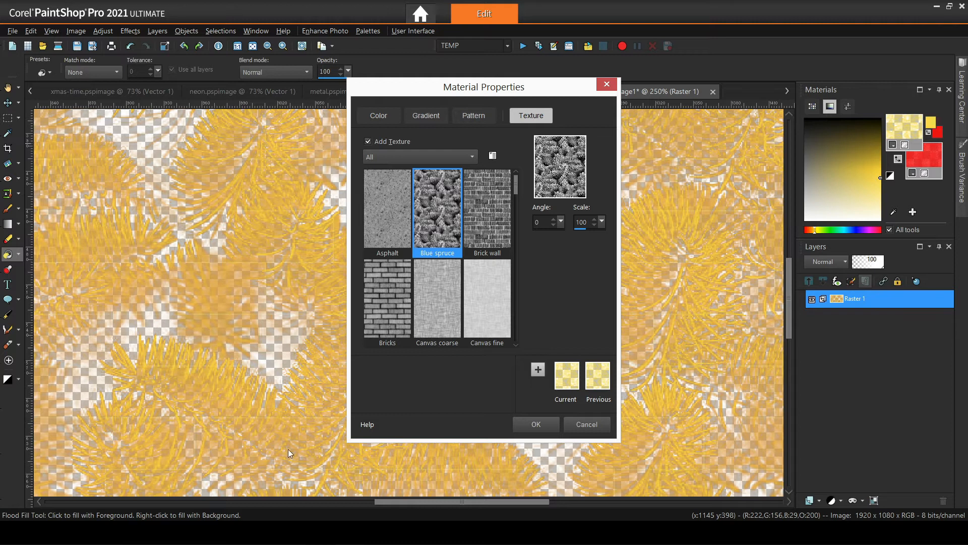
pyautogui.click(583, 423)
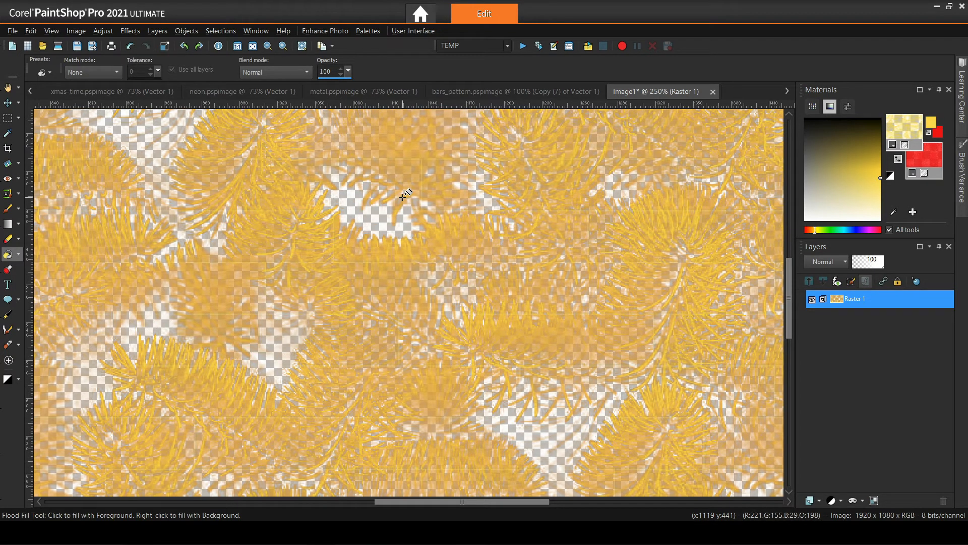
pyautogui.scroll(-4, 405, 196)
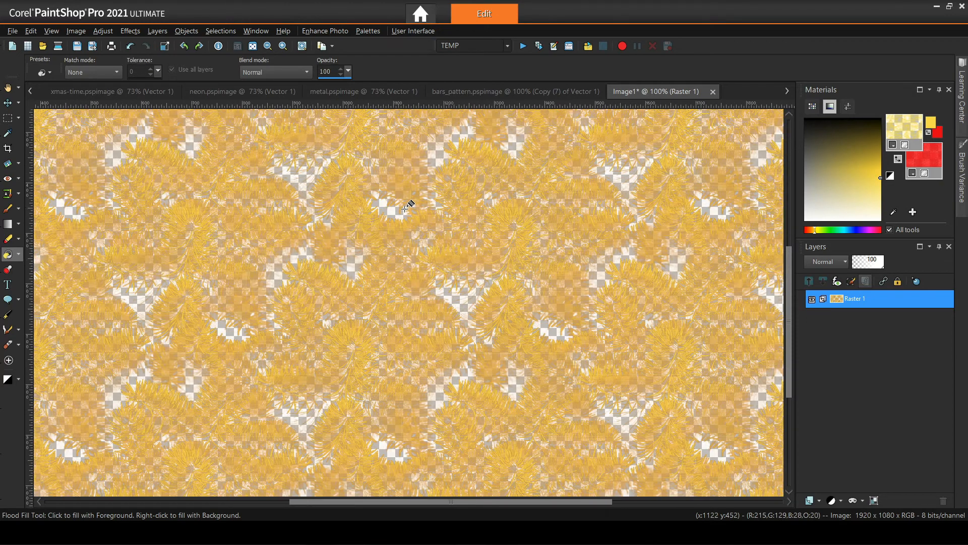
pyautogui.scroll(-2, 405, 206)
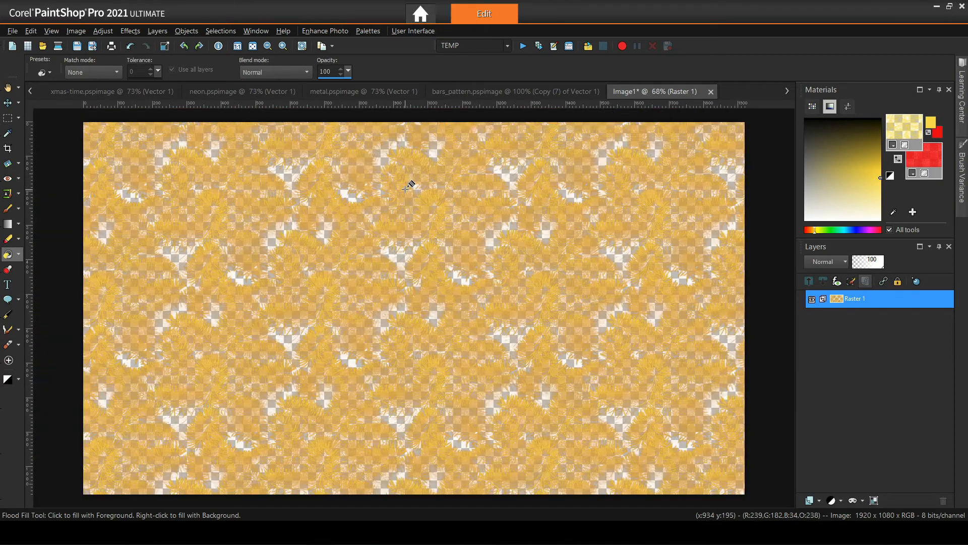
pyautogui.scroll(-1, 411, 188)
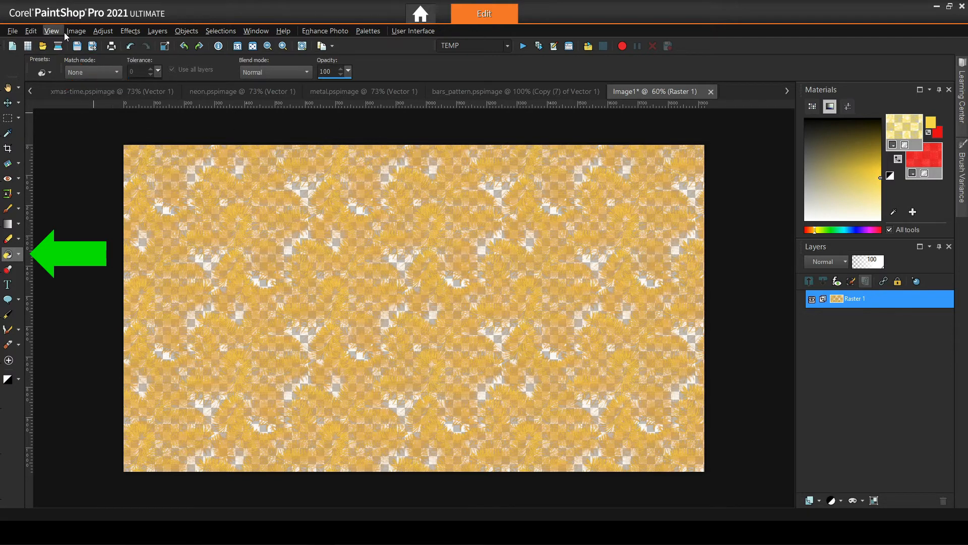
# Clear the layer, switch the foreground style to the textured pattern, and flood fill the canvas with it
pyautogui.click(31, 30)
pyautogui.click(84, 252)
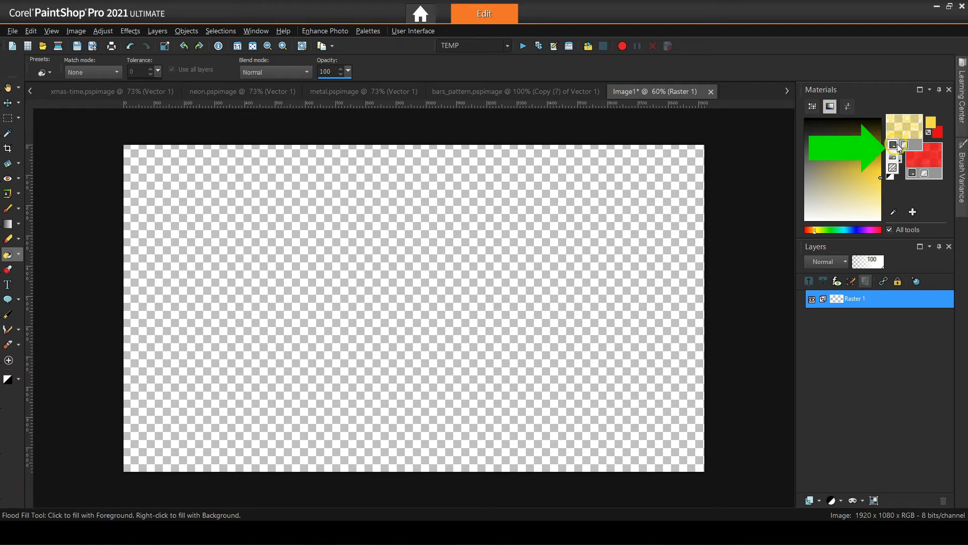
pyautogui.click(894, 167)
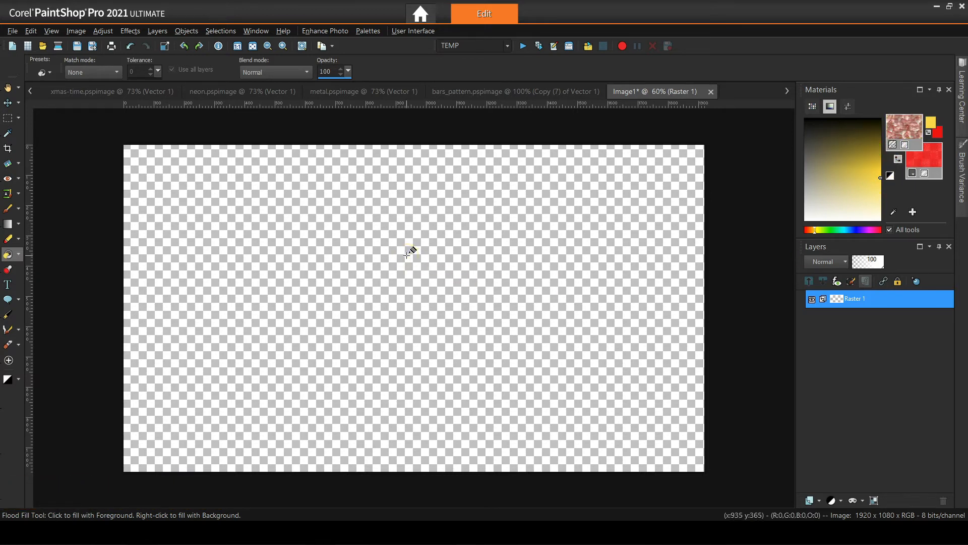
pyautogui.click(486, 442)
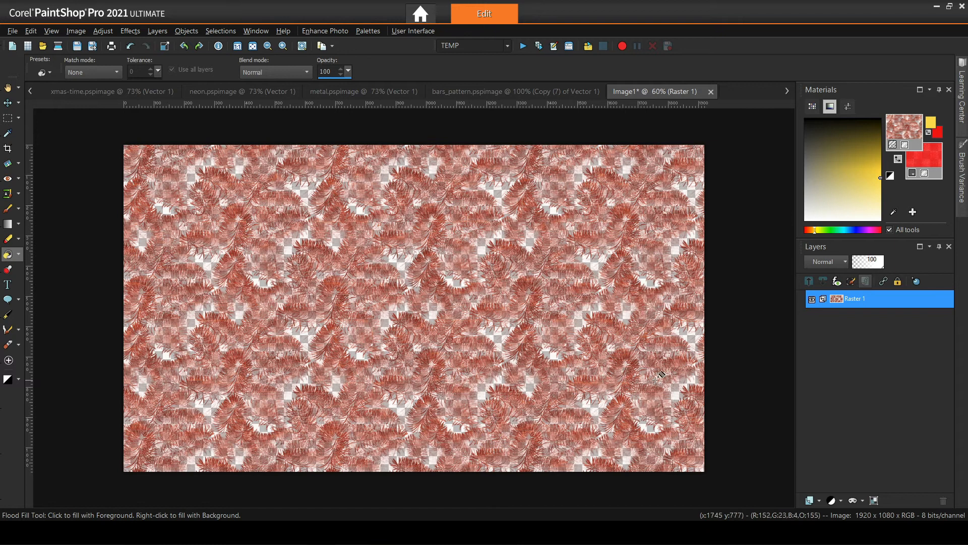
# Clear the pattern fill, set the foreground material back to textured yellow #fdd82b, and flood fill the layer
pyautogui.click(31, 31)
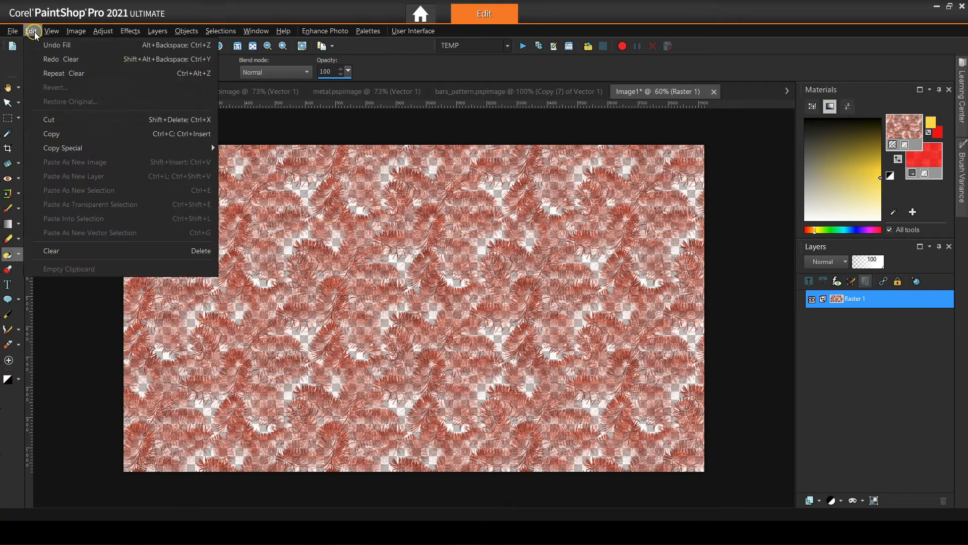
pyautogui.click(62, 252)
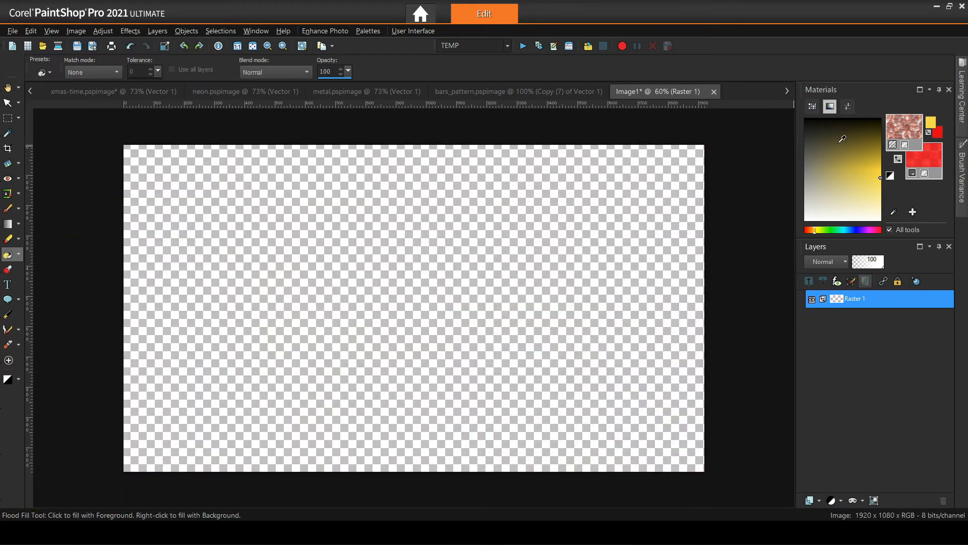
pyautogui.click(898, 124)
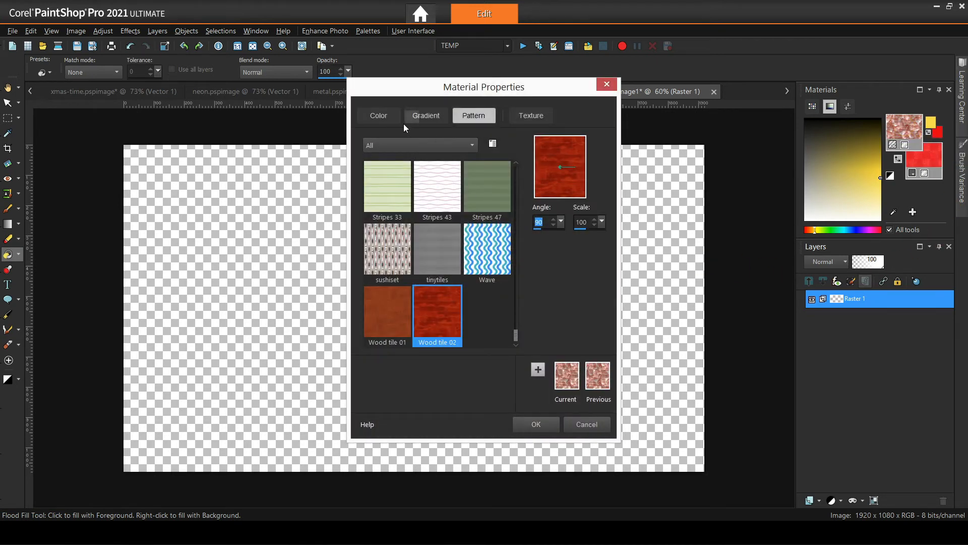
pyautogui.click(381, 118)
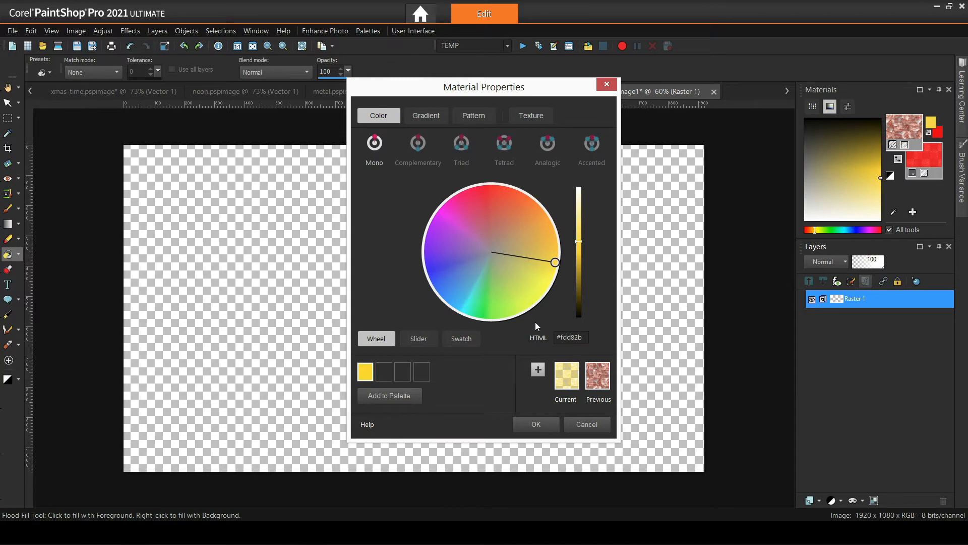
pyautogui.click(536, 424)
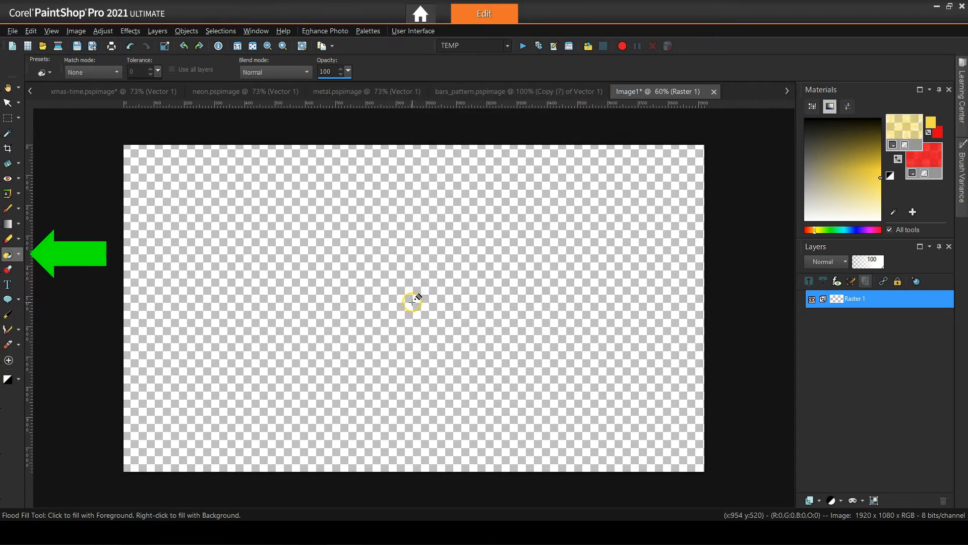
pyautogui.click(412, 301)
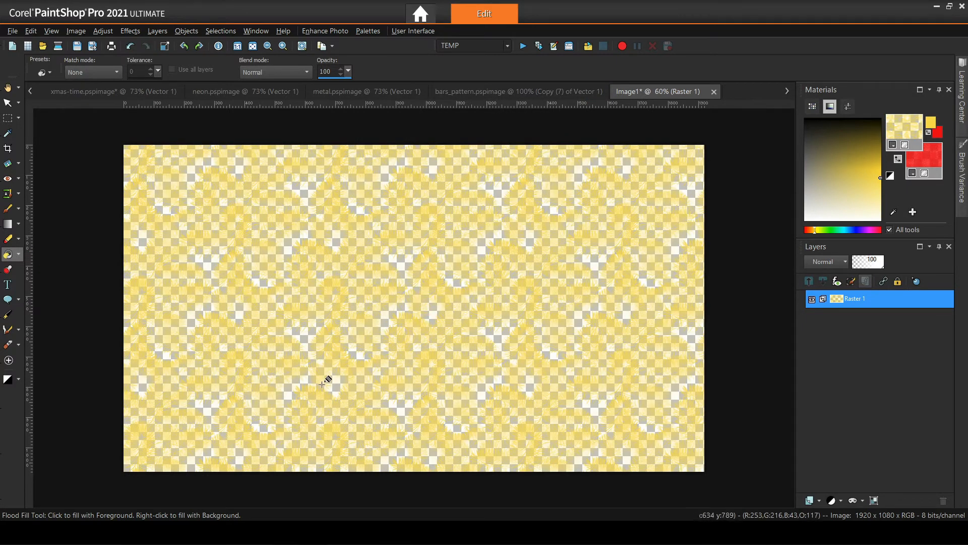
# Darken the textured foreground colour to olive #7d6601, then clear the layer and flood fill it with the new material
pyautogui.click(905, 125)
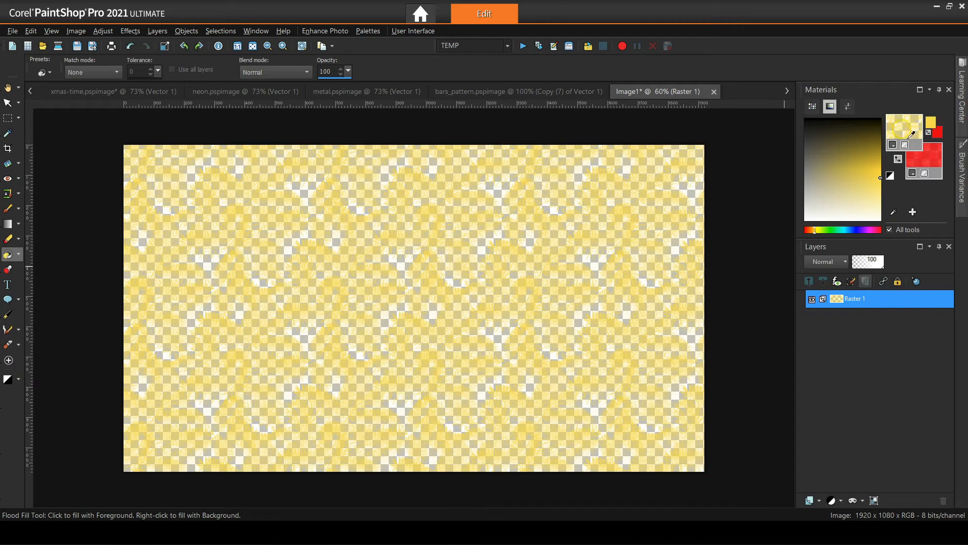
pyautogui.click(578, 284)
pyautogui.click(535, 424)
pyautogui.click(36, 30)
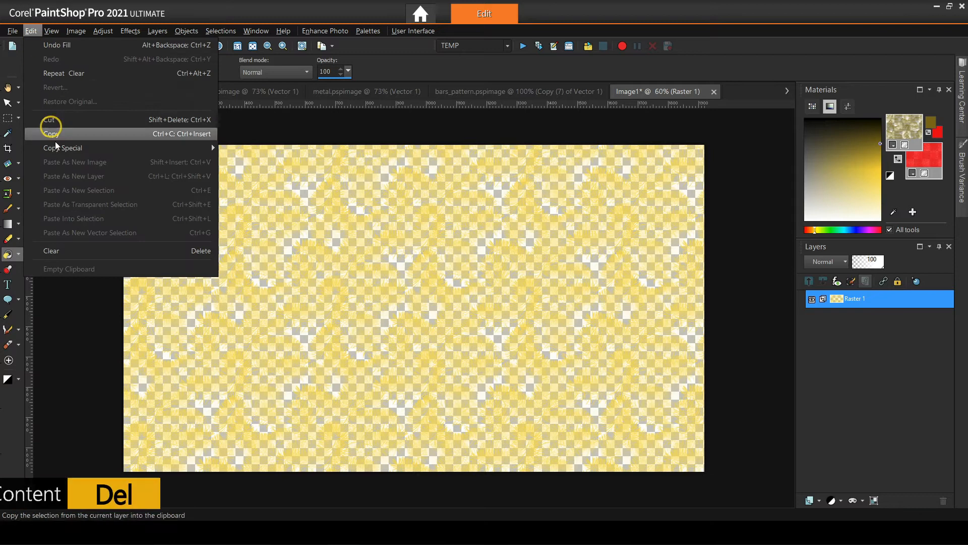
pyautogui.click(65, 245)
pyautogui.click(407, 260)
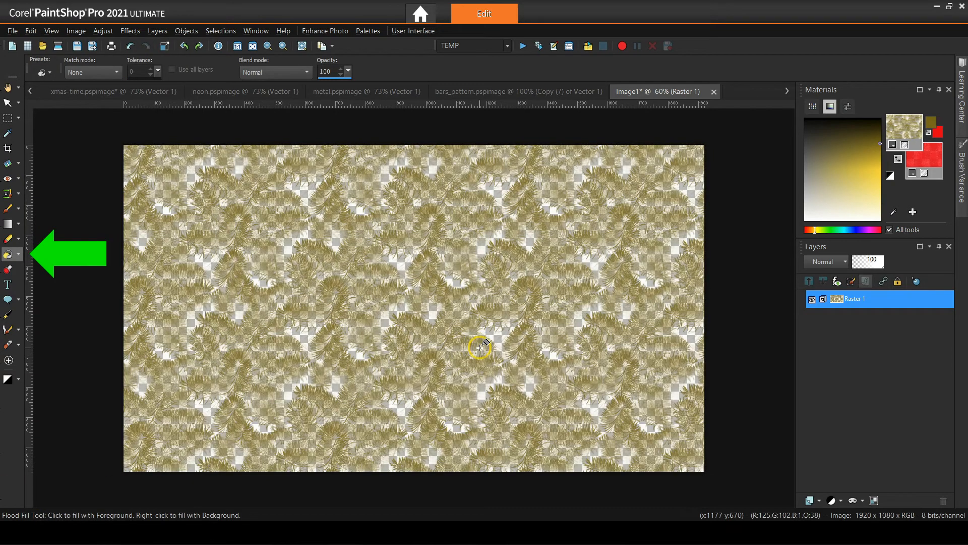
# Add a new raster layer and move it below the textured Raster 1 layer
pyautogui.click(817, 501)
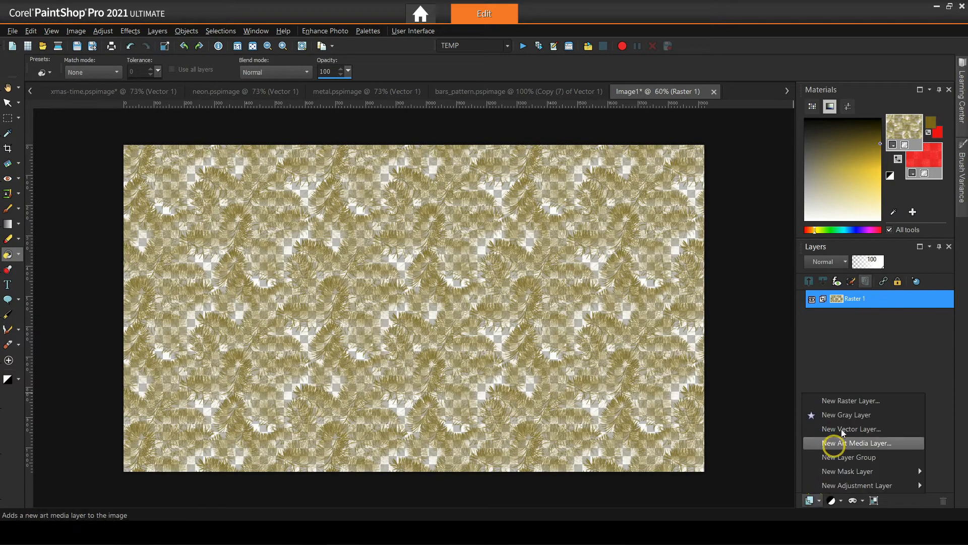
pyautogui.click(847, 404)
pyautogui.click(447, 396)
pyautogui.moveTo(874, 322); pyautogui.dragTo(865, 317)
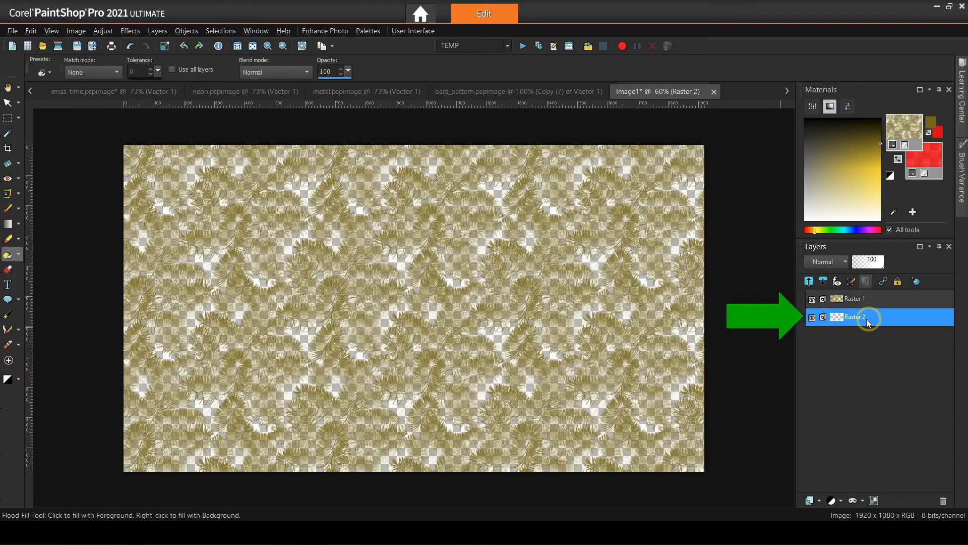
# Set the foreground to plain black with the texture turned off, and flood fill the Raster 2 layer
pyautogui.click(906, 121)
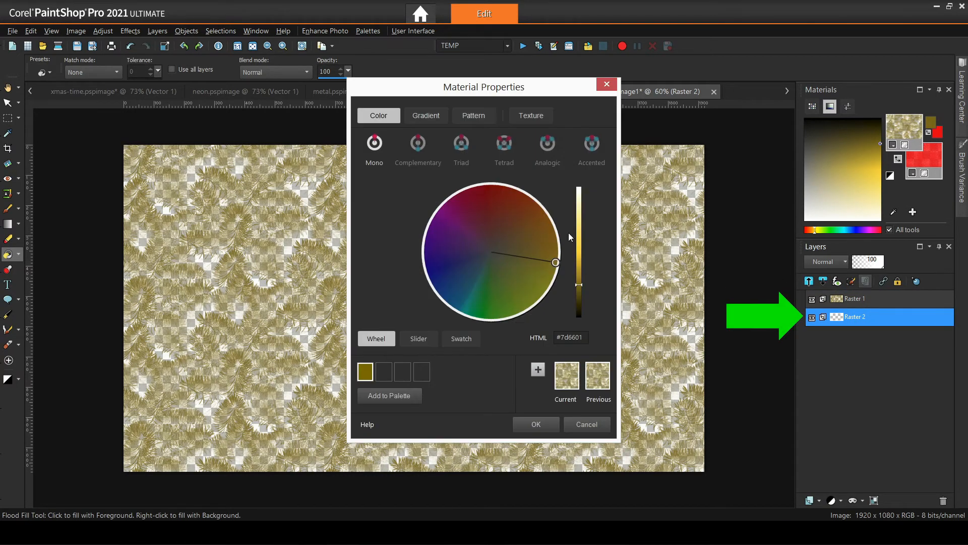
pyautogui.moveTo(581, 283); pyautogui.dragTo(579, 339)
pyautogui.click(530, 117)
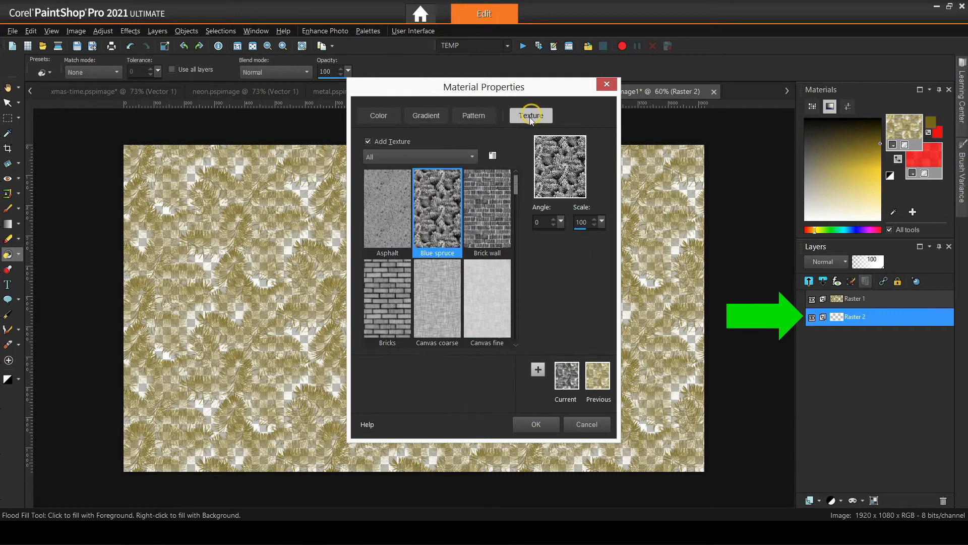
pyautogui.click(368, 142)
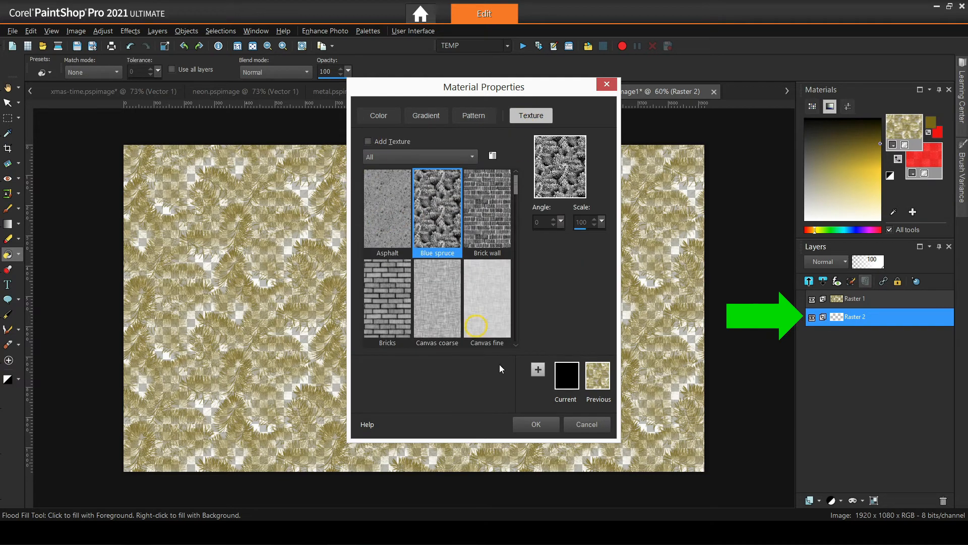
pyautogui.click(535, 424)
pyautogui.click(390, 340)
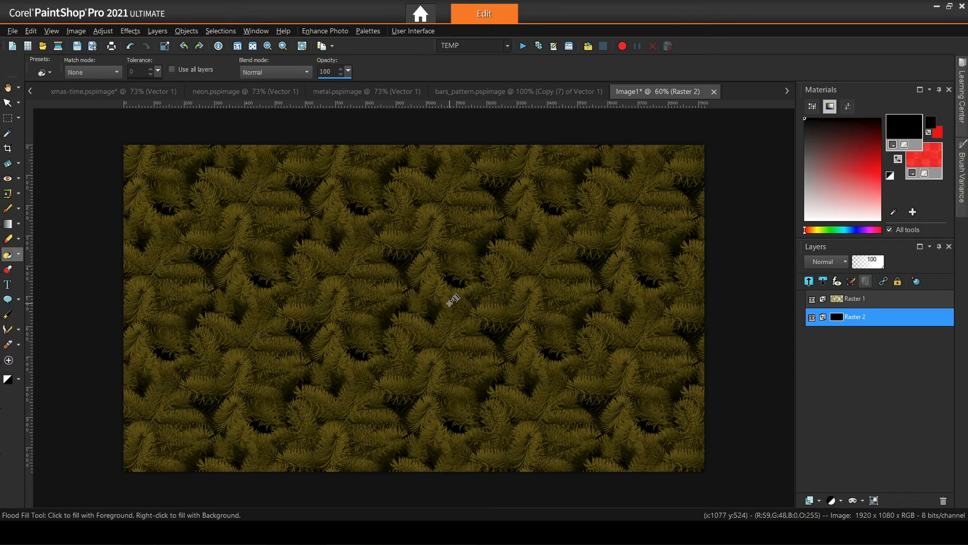
# Select the Raster 1 layer and set the foreground to dark green #002609 with the Blue spruce texture turned on
pyautogui.click(850, 298)
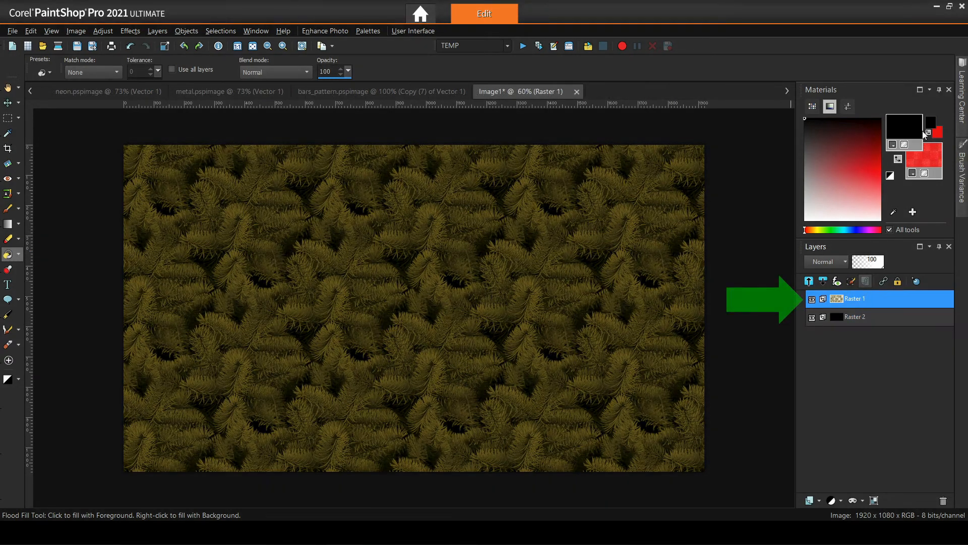
pyautogui.moveTo(493, 299); pyautogui.dragTo(477, 323)
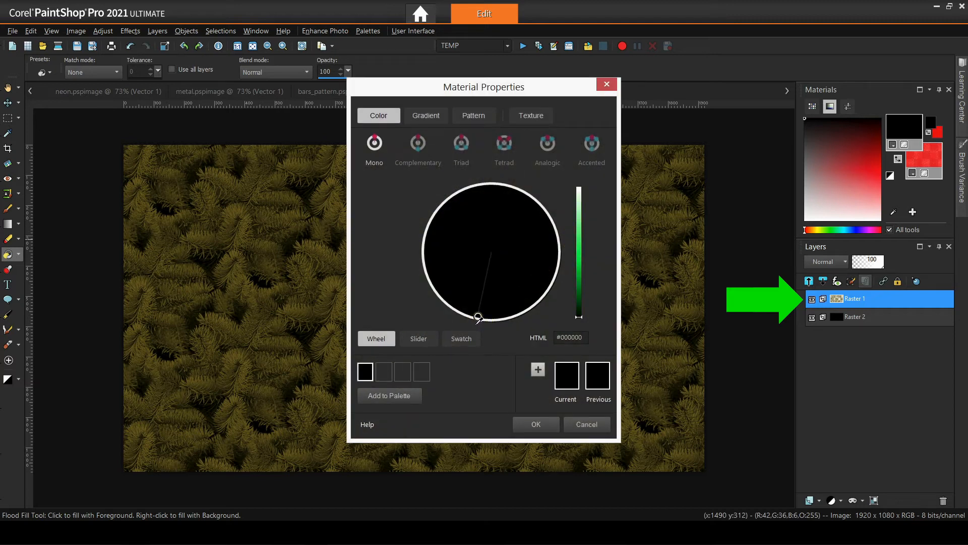
pyautogui.click(581, 313)
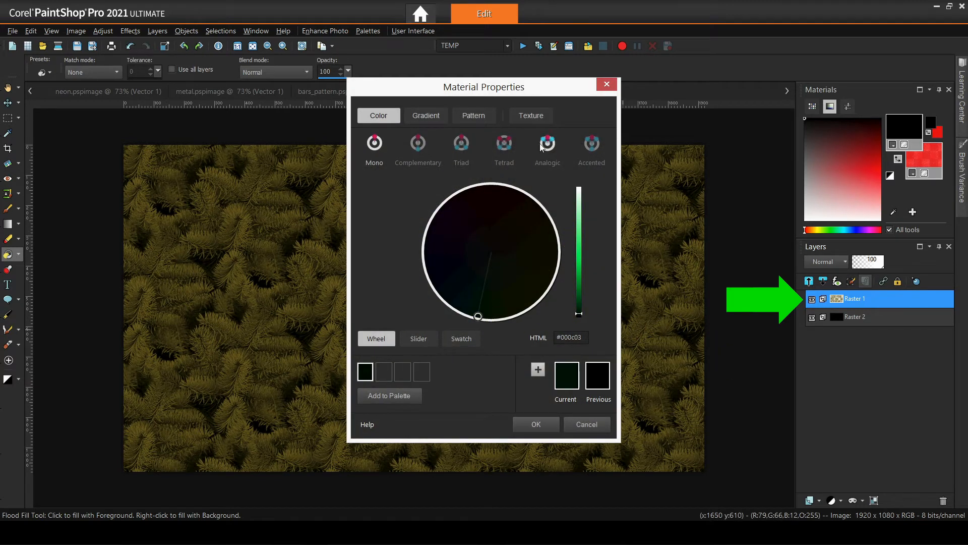
pyautogui.click(533, 116)
pyautogui.click(368, 141)
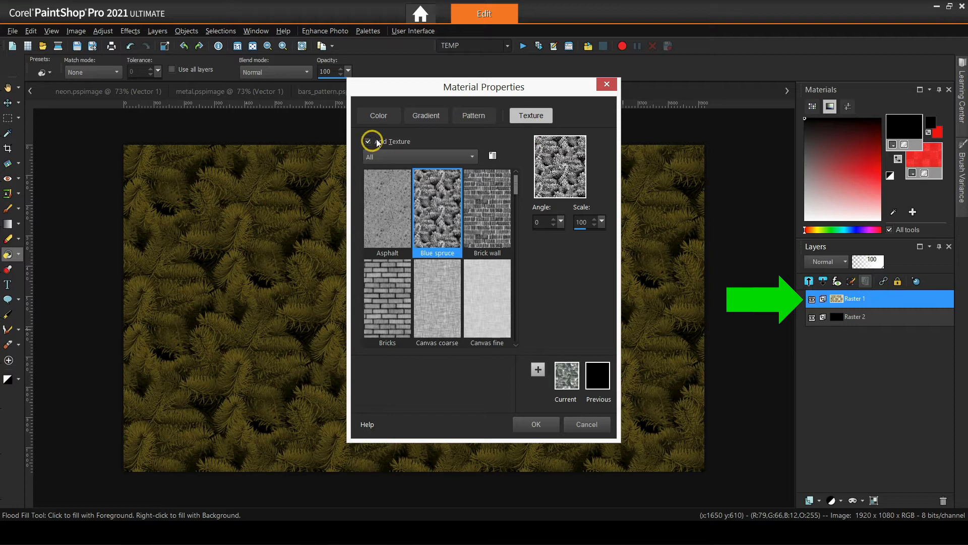
pyautogui.click(379, 116)
pyautogui.click(579, 306)
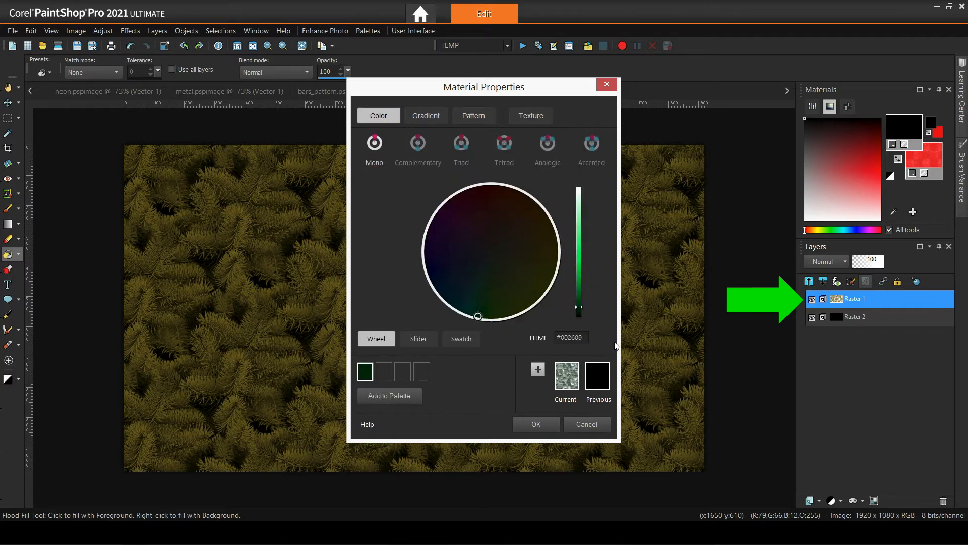
pyautogui.click(536, 424)
# Clear the olive fill on Raster 1 and flood fill the layer with the textured dark green
pyautogui.click(31, 31)
pyautogui.click(72, 249)
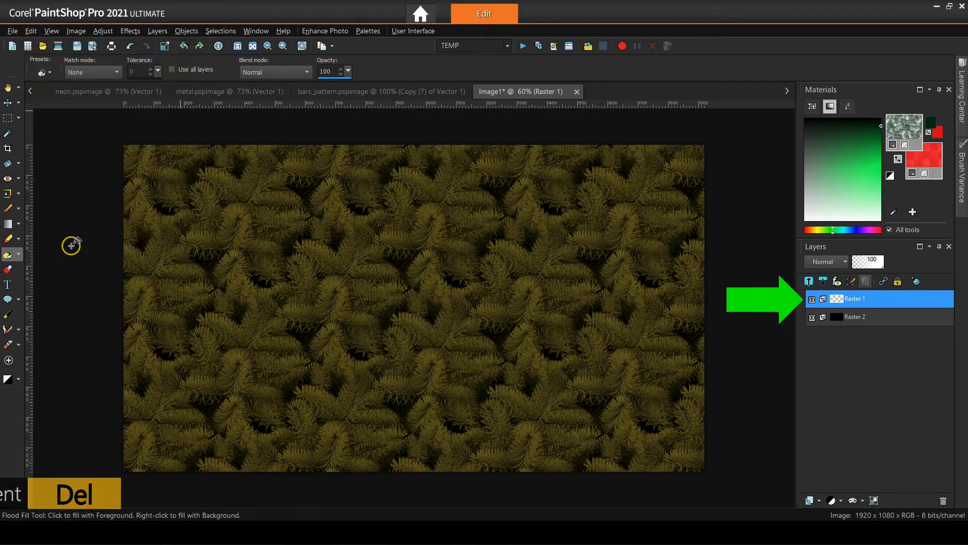
pyautogui.click(464, 268)
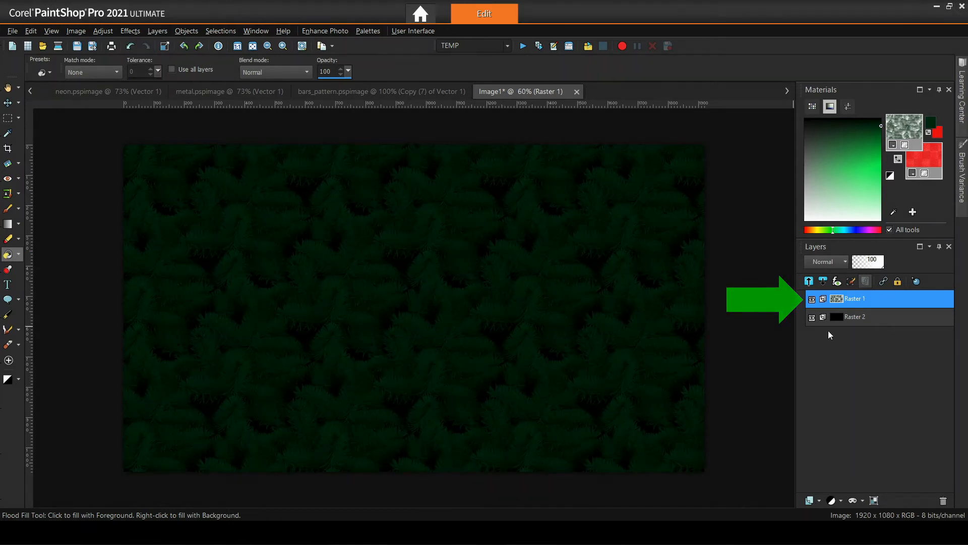
# Select the Raster 2 layer and set the foreground to near-black green #000c02 with the texture turned off
pyautogui.click(860, 315)
pyautogui.click(914, 127)
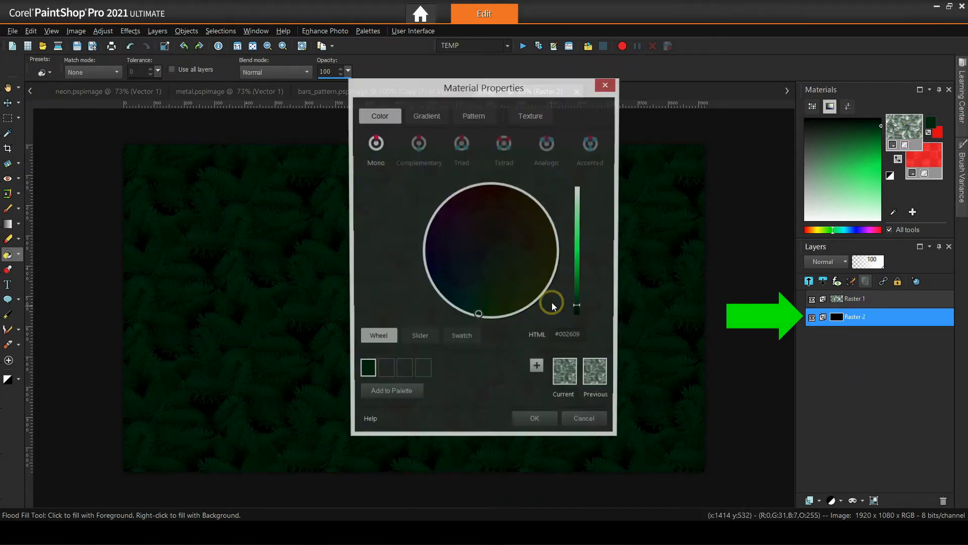
pyautogui.click(579, 309)
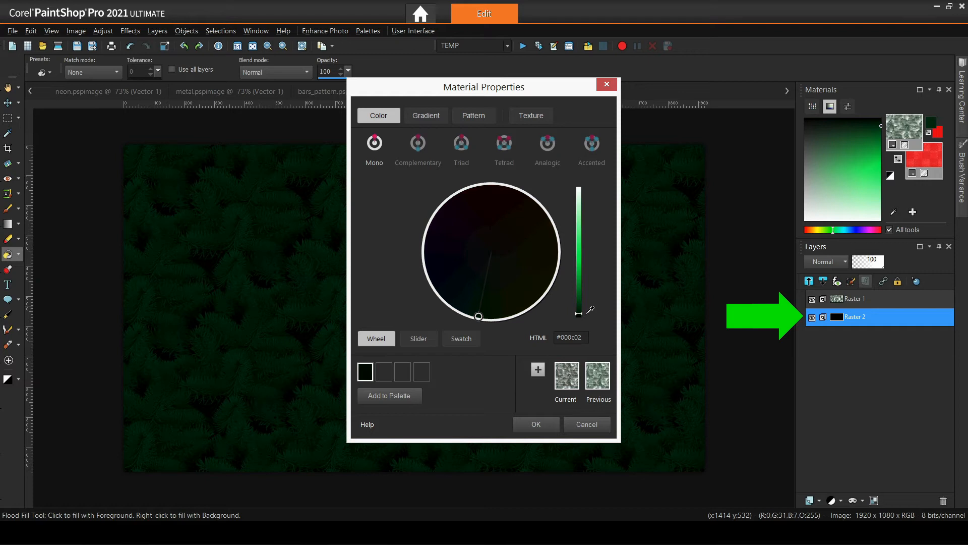
pyautogui.click(531, 116)
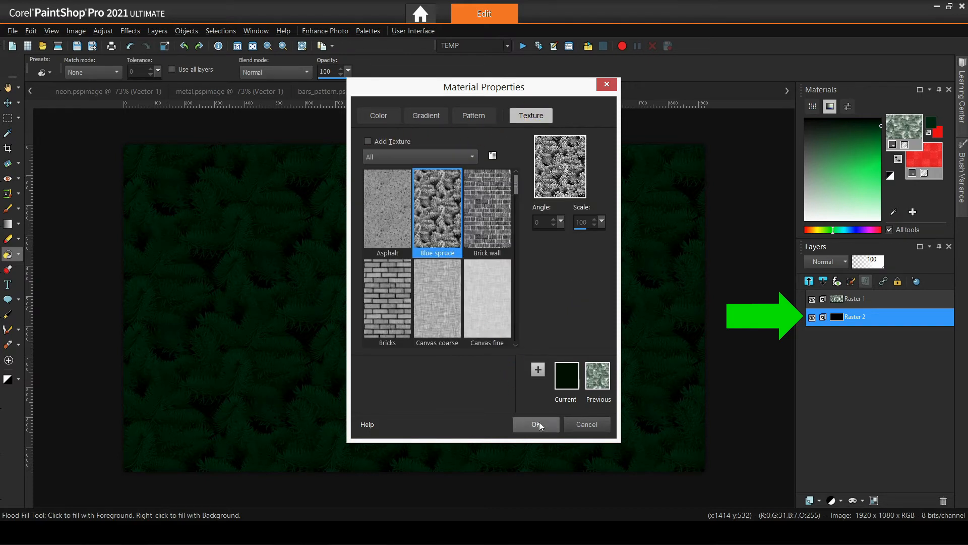
pyautogui.click(536, 424)
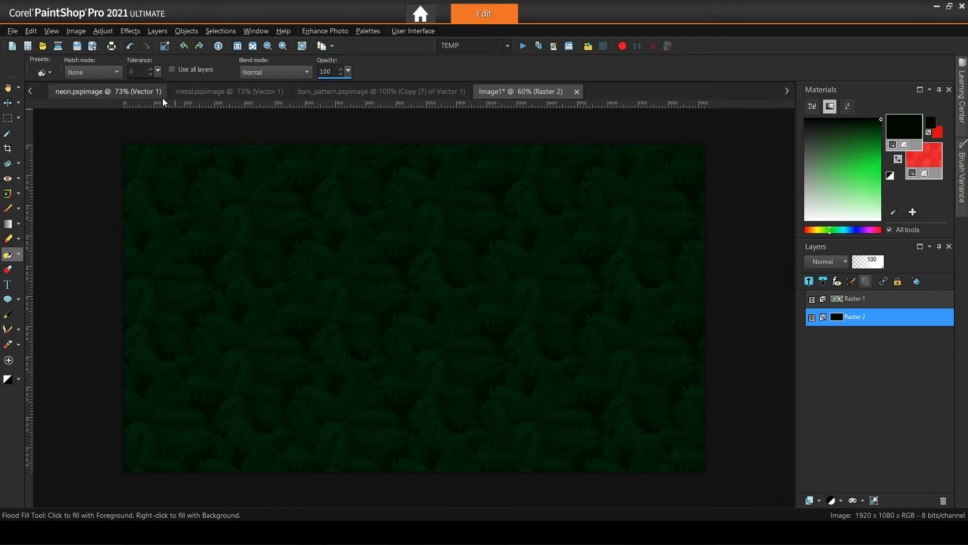
# Compare the layered spruce background with the finished xmas-time image, examining the example's needle texture up close
pyautogui.click(31, 90)
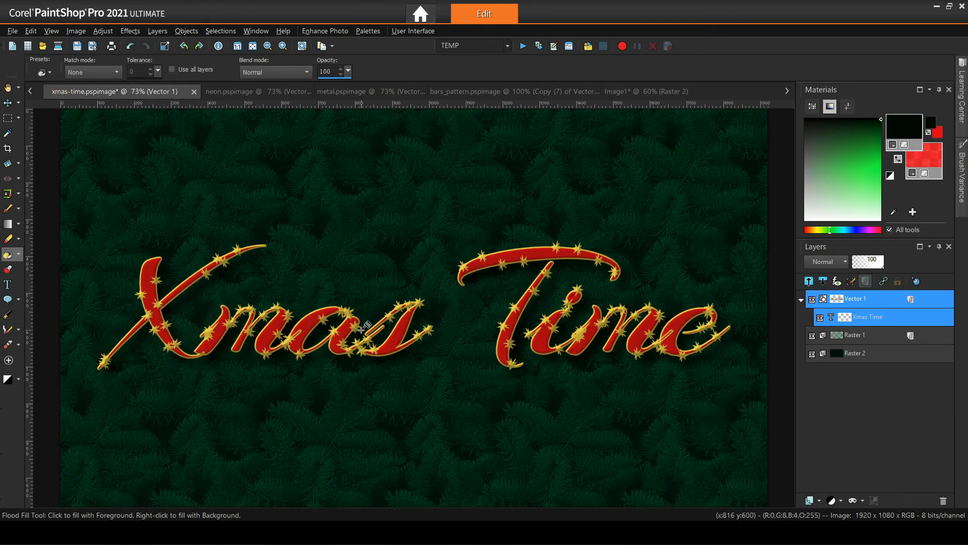
pyautogui.click(656, 95)
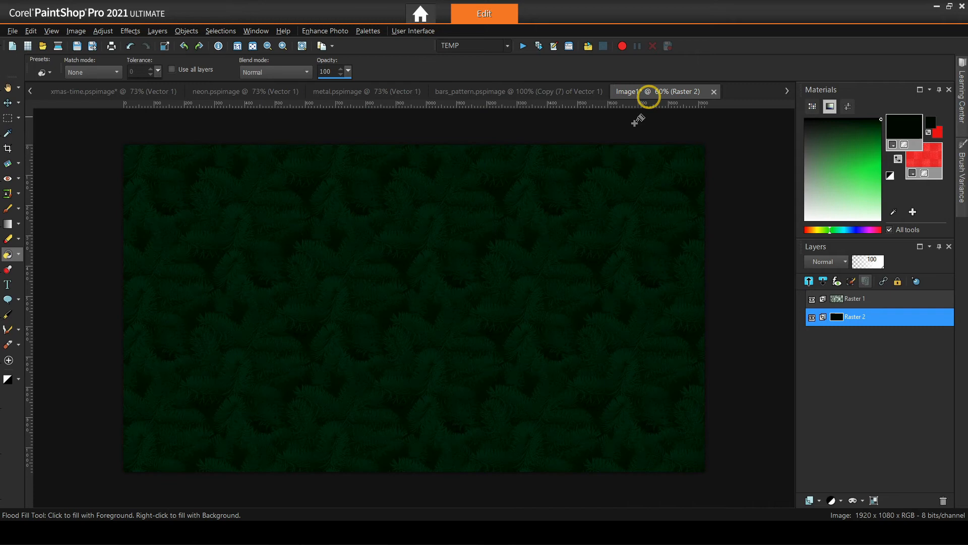
pyautogui.click(81, 92)
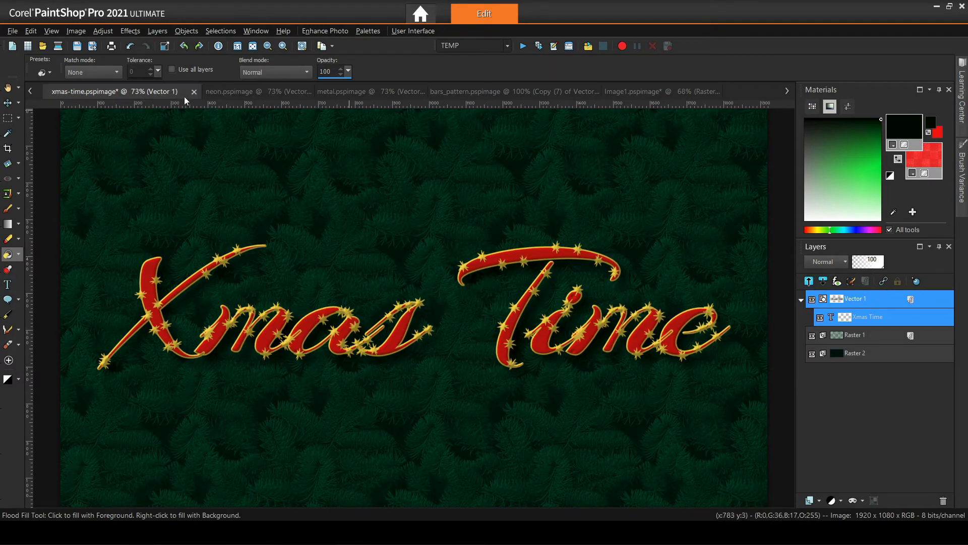
pyautogui.scroll(4, 451, 191)
pyautogui.scroll(2, 453, 204)
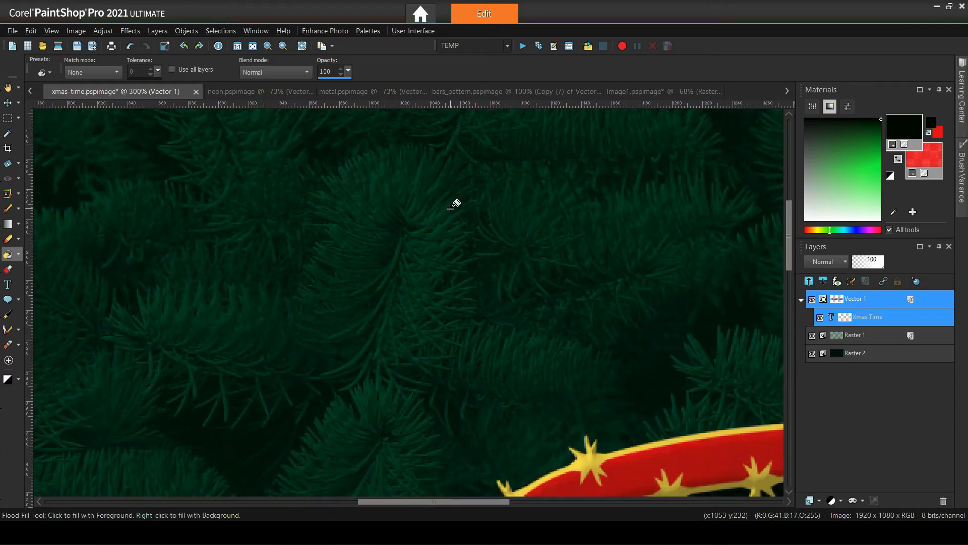
pyautogui.scroll(1, 438, 244)
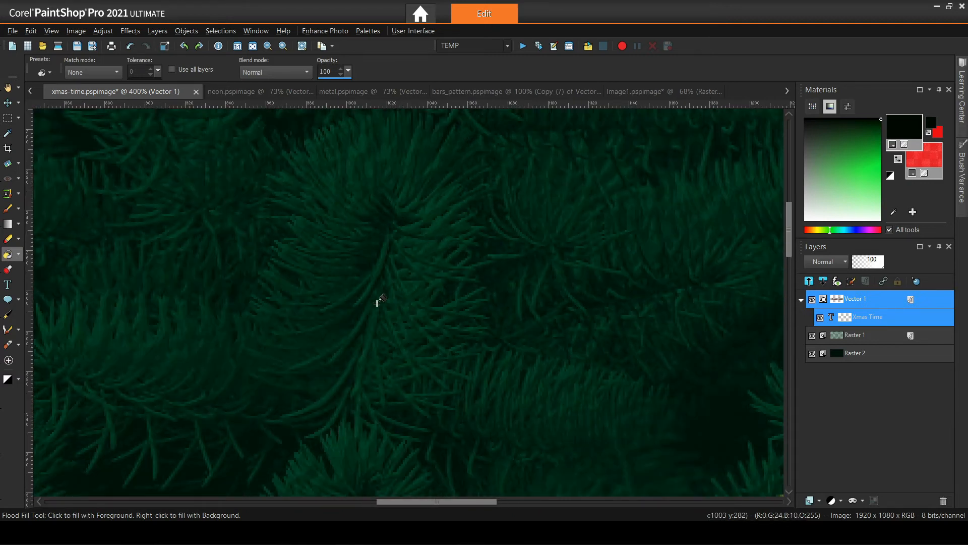
pyautogui.click(630, 92)
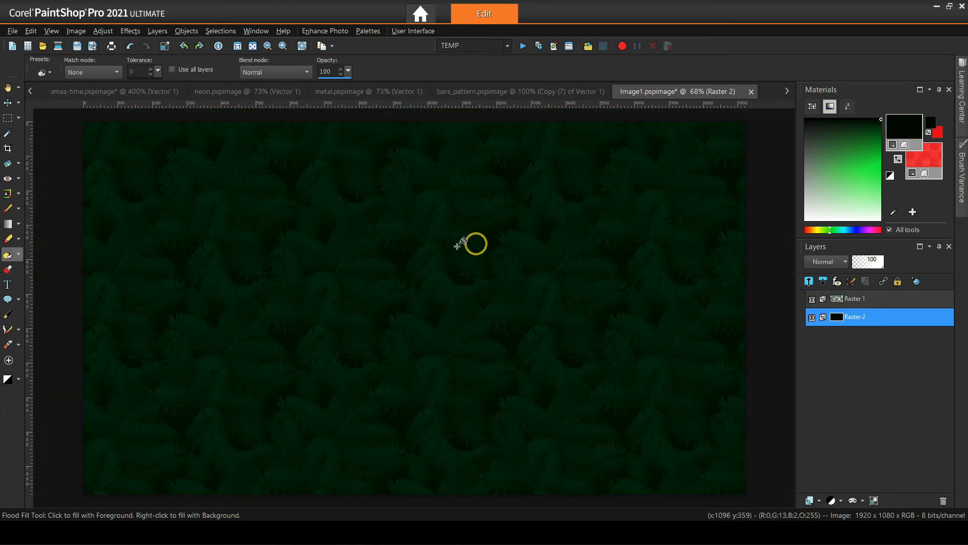
# Inspect the spruce needles up close and examine the Bevel layer style settings of Raster 1 in the xmas-time image
pyautogui.scroll(1, 418, 200)
pyautogui.scroll(2, 426, 200)
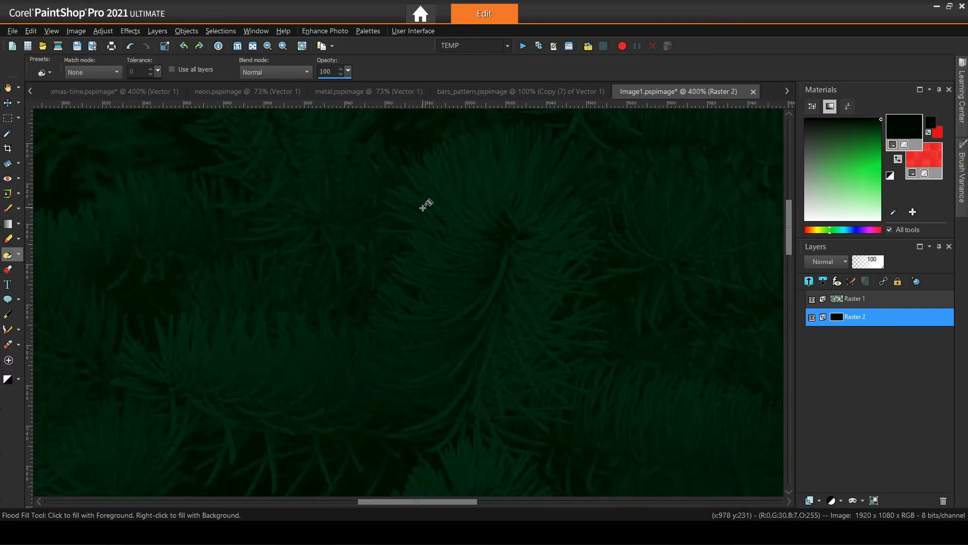
pyautogui.click(130, 95)
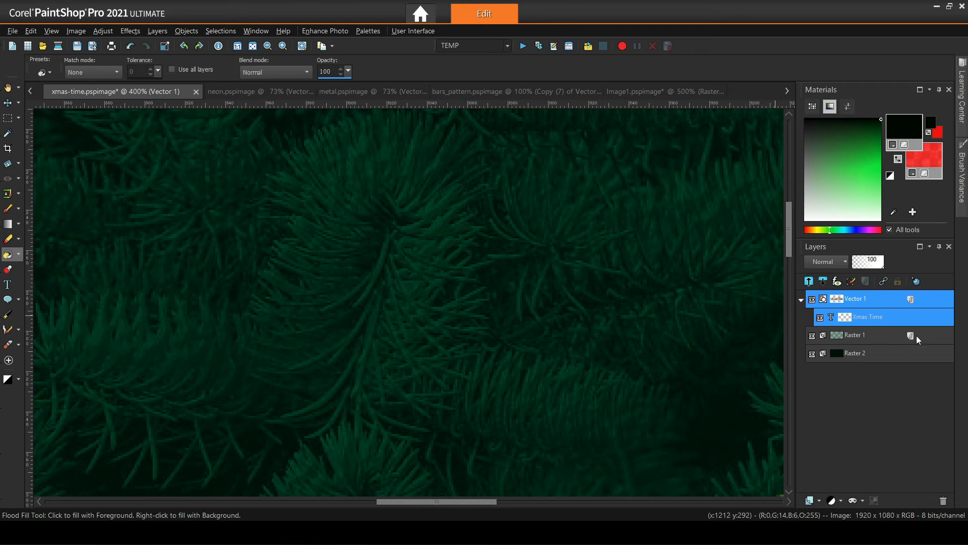
pyautogui.click(909, 333)
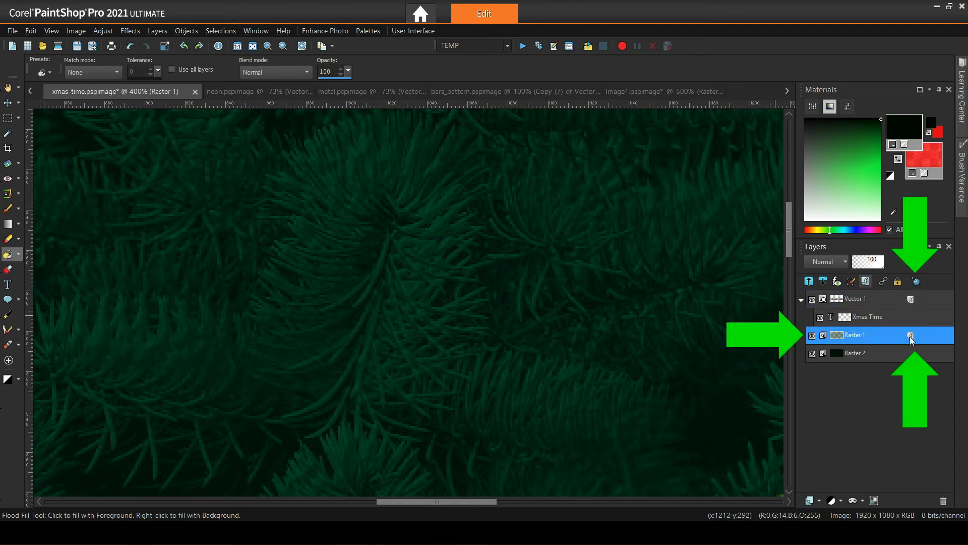
pyautogui.click(916, 282)
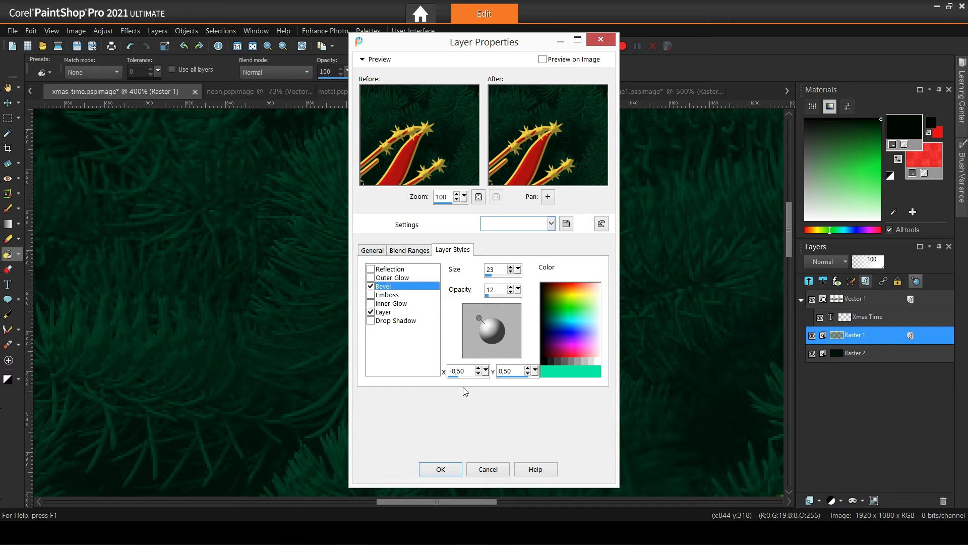
pyautogui.click(488, 469)
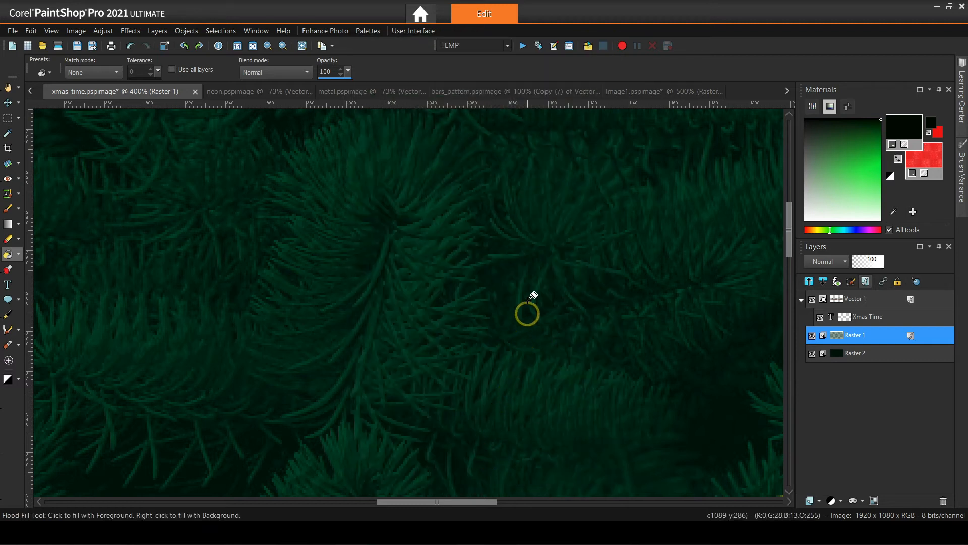
# Try a Bevel layer style on Raster 1 of Image1, previewed on the image with the dialog's own preview collapsed
pyautogui.click(662, 92)
pyautogui.scroll(-5, 426, 201)
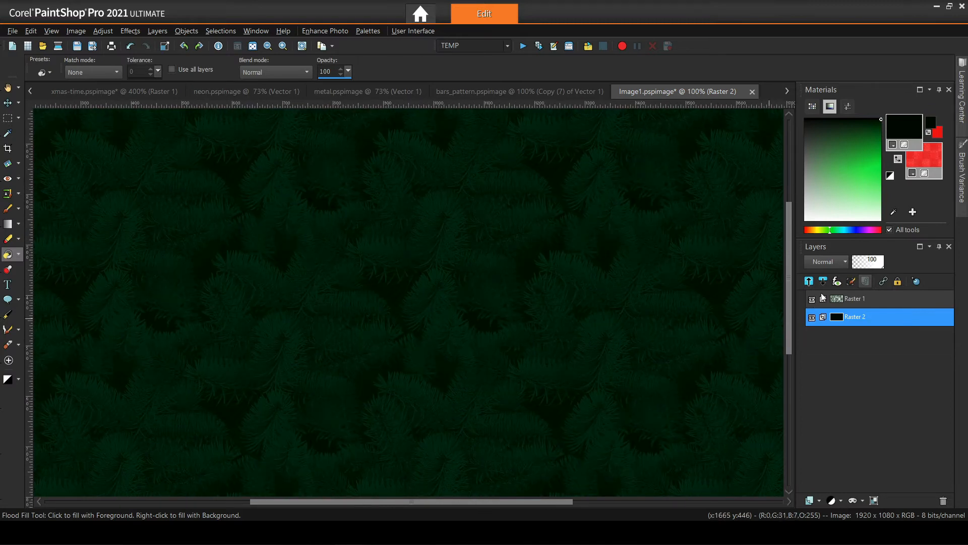
pyautogui.click(848, 298)
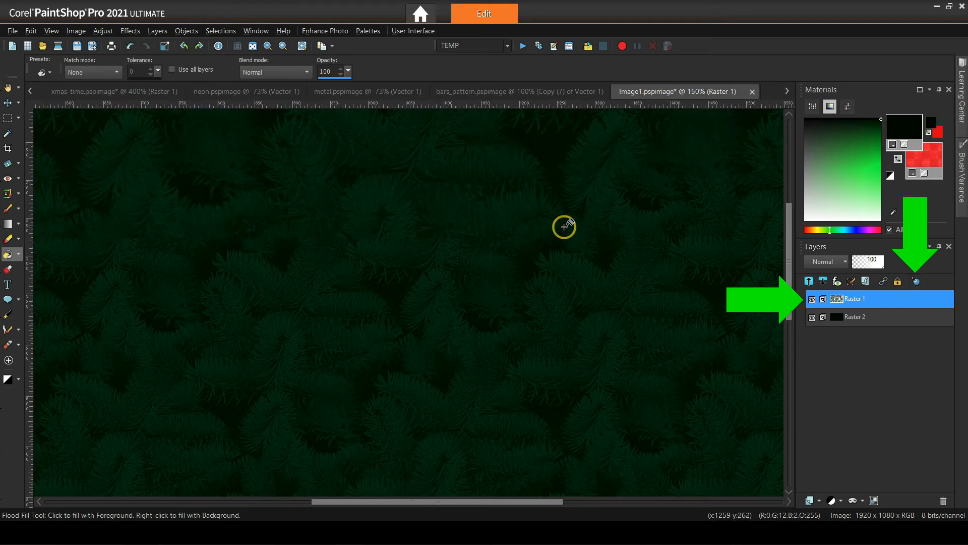
pyautogui.scroll(2, 570, 227)
pyautogui.click(916, 281)
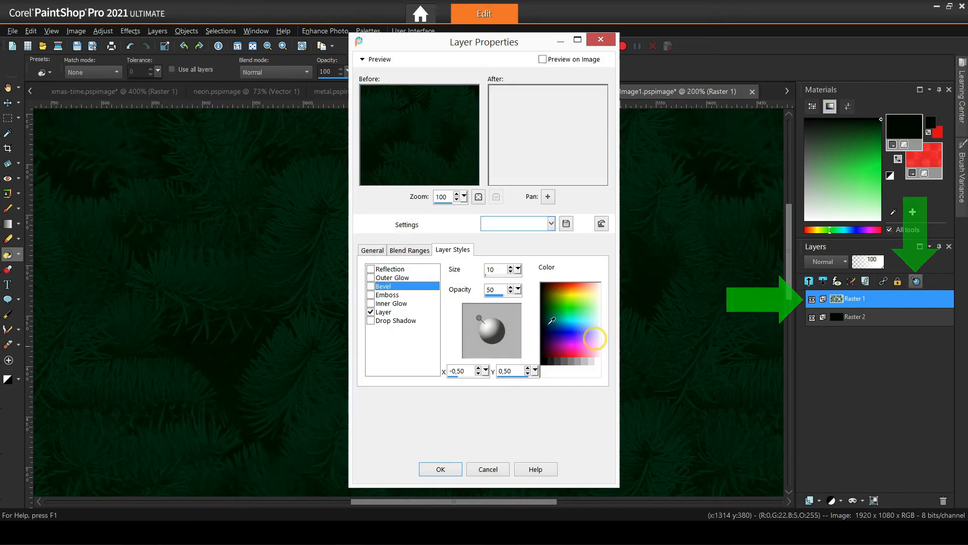
pyautogui.click(542, 59)
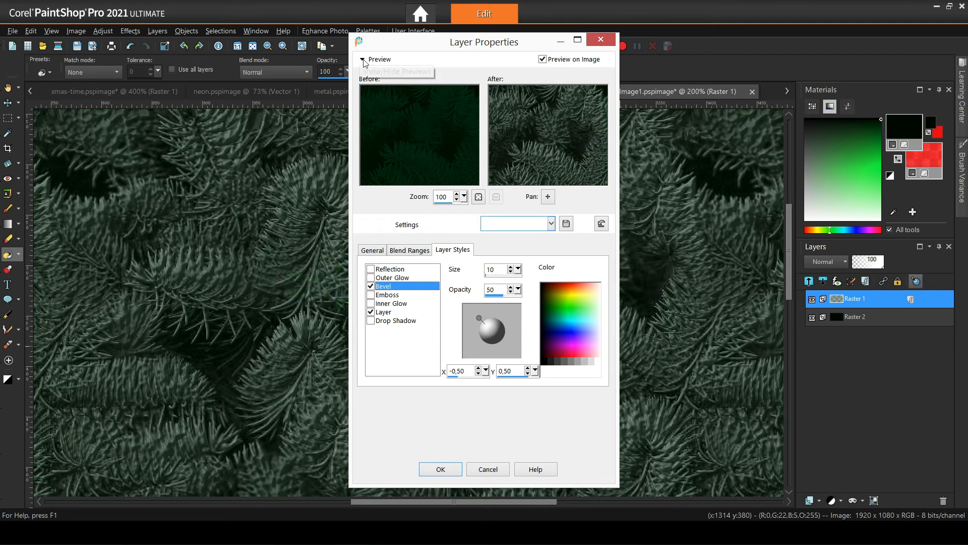
pyautogui.click(362, 59)
pyautogui.moveTo(482, 118); pyautogui.dragTo(735, 128)
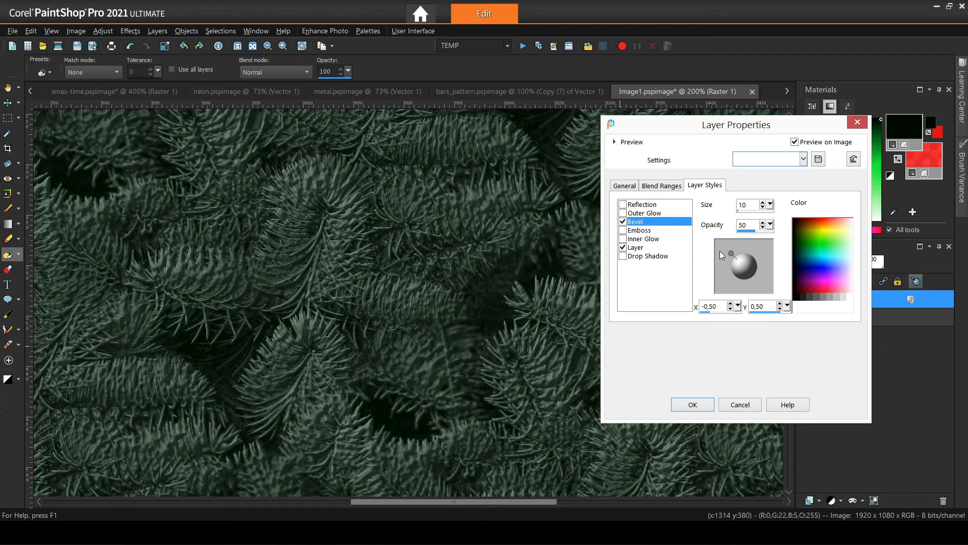
# Try different bevel light directions, including X -0,3 and Y 0,82, with a pink bevel colour, and discard the layer style
pyautogui.moveTo(731, 252); pyautogui.dragTo(757, 249)
pyautogui.moveTo(755, 251)
pyautogui.mouseDown()
pyautogui.moveTo(748, 286)
pyautogui.moveTo(726, 242)
pyautogui.moveTo(734, 255)
pyautogui.mouseUp()
pyautogui.moveTo(736, 306); pyautogui.dragTo(790, 310)
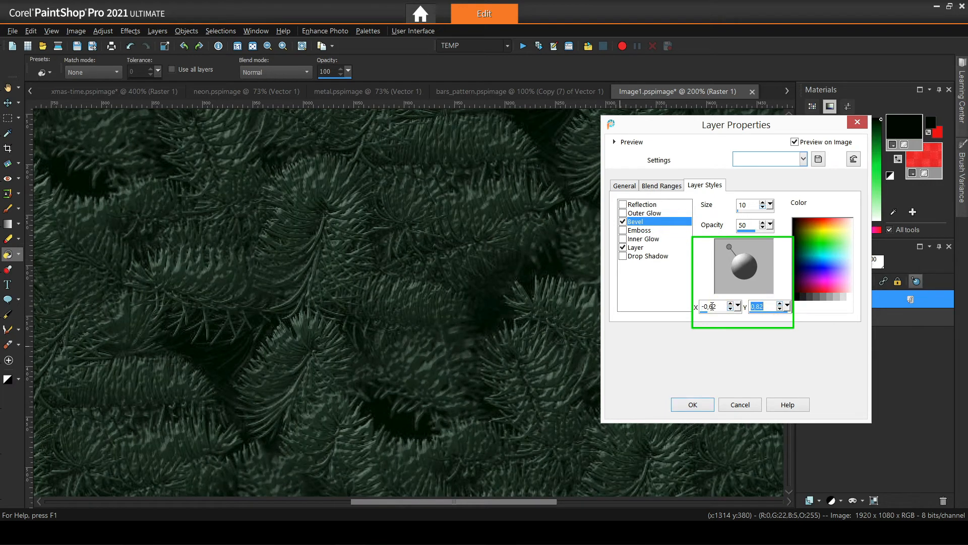
pyautogui.doubleClick(710, 306)
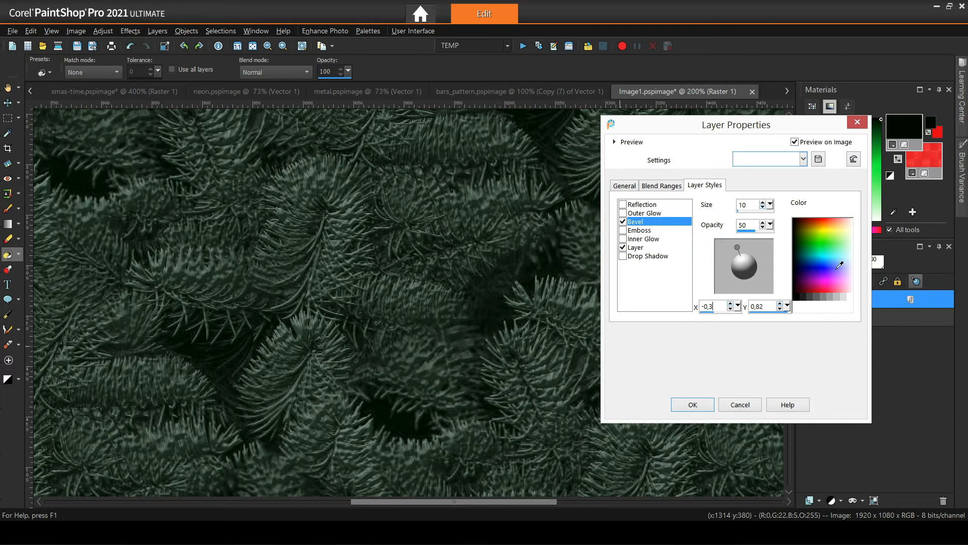
pyautogui.click(844, 286)
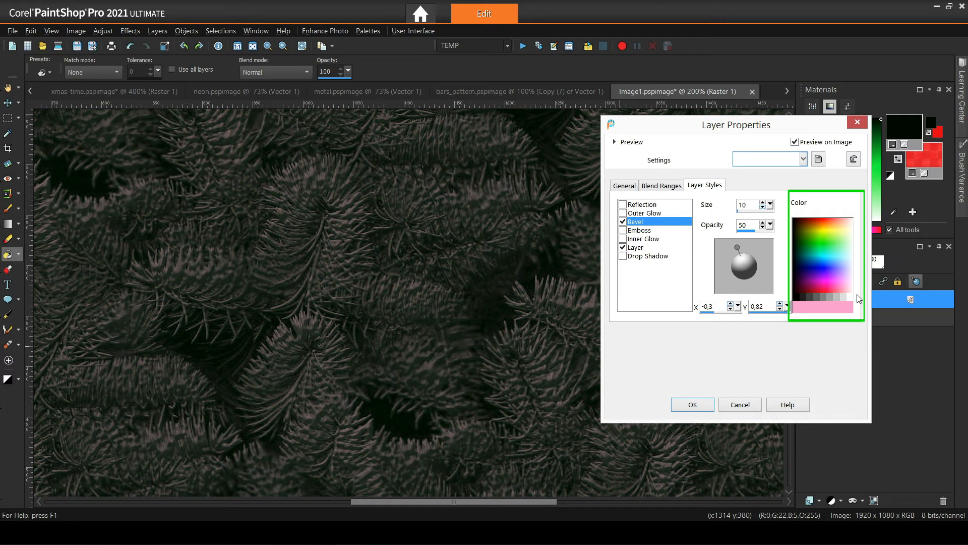
pyautogui.click(409, 179)
pyautogui.click(751, 406)
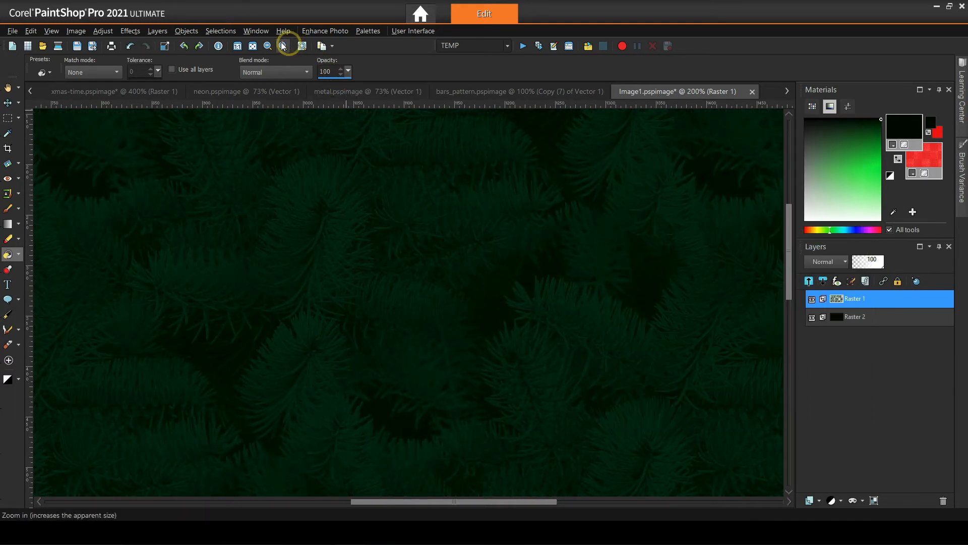
# Arrange all open images as separate windows, tiled vertically
pyautogui.click(256, 32)
pyautogui.click(274, 64)
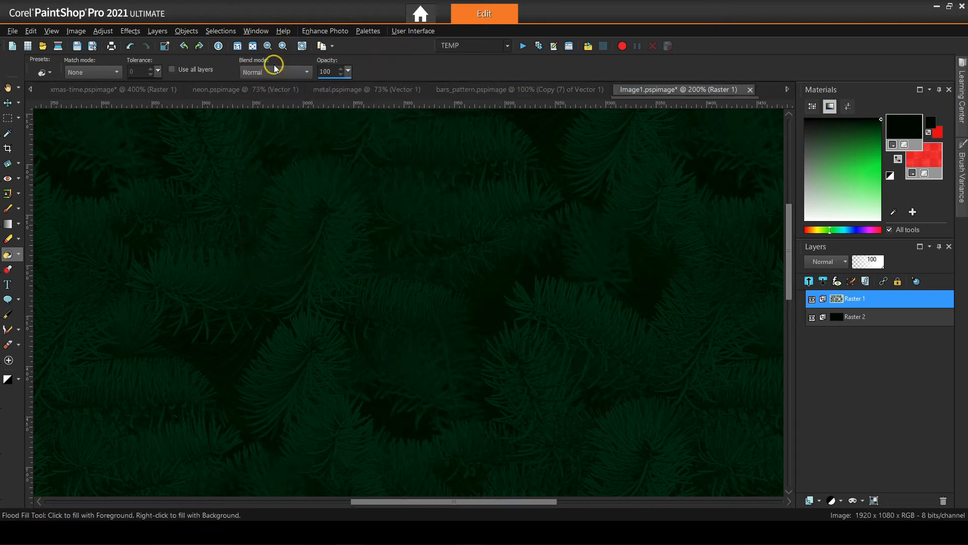
pyautogui.click(265, 31)
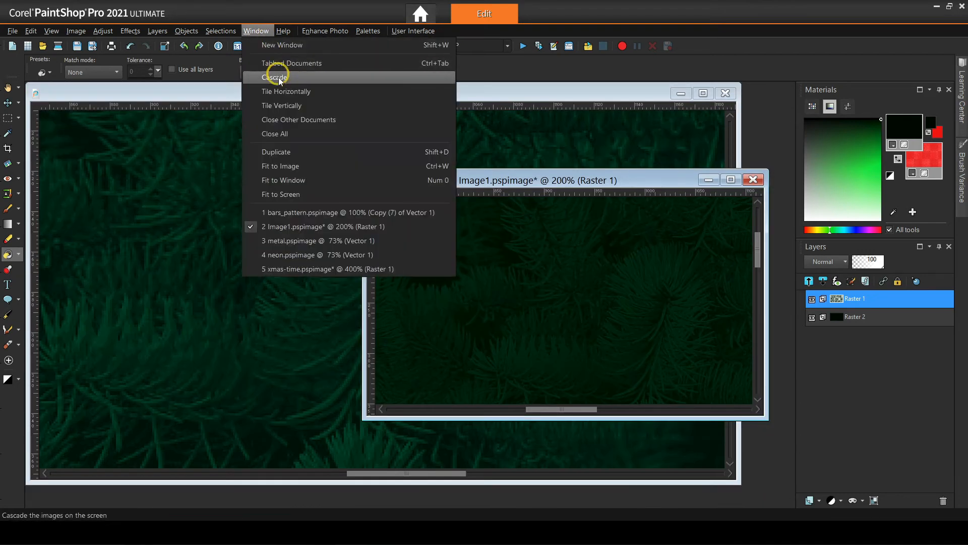
pyautogui.click(279, 104)
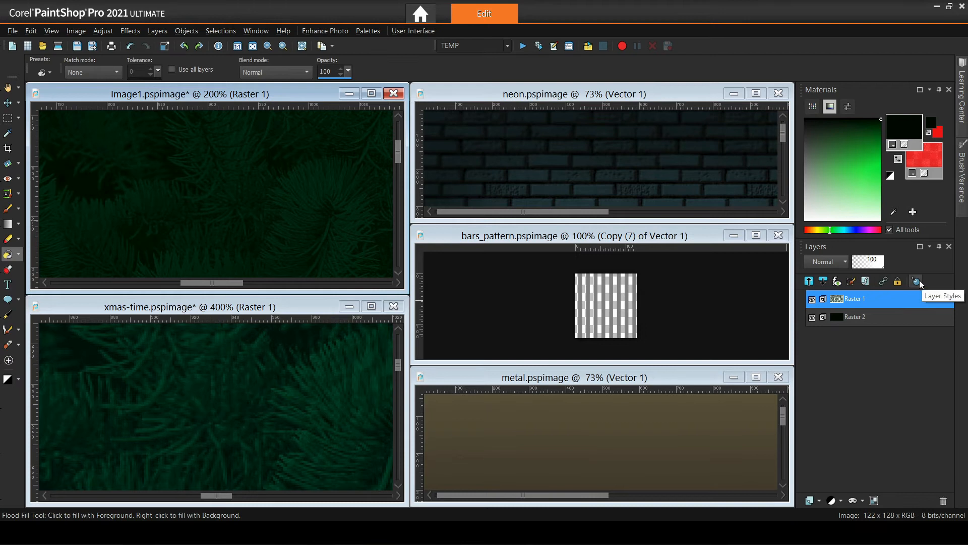
# Try a bevel on Raster 1 with a grey sampled from another open image, discard it and restore the tabbed documents
pyautogui.click(882, 302)
pyautogui.press('space')
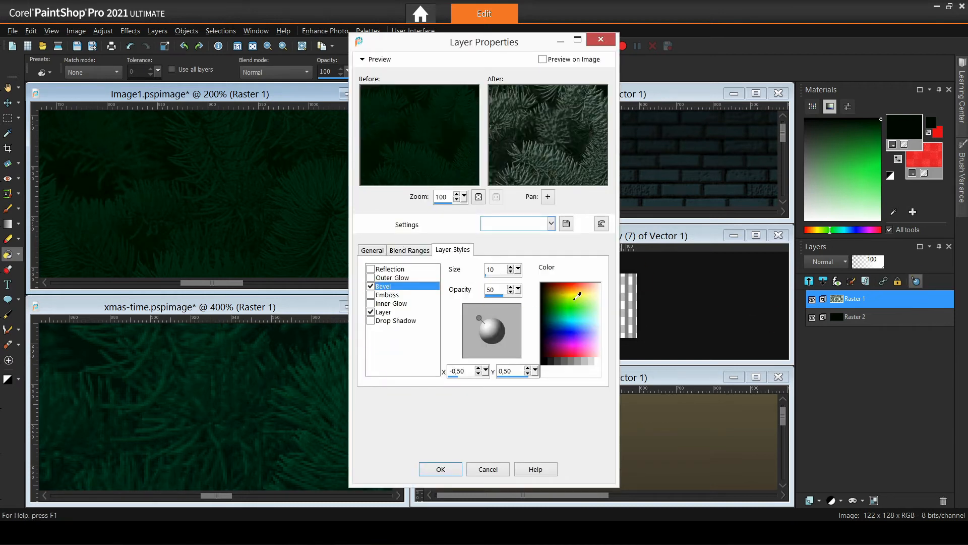
pyautogui.click(542, 59)
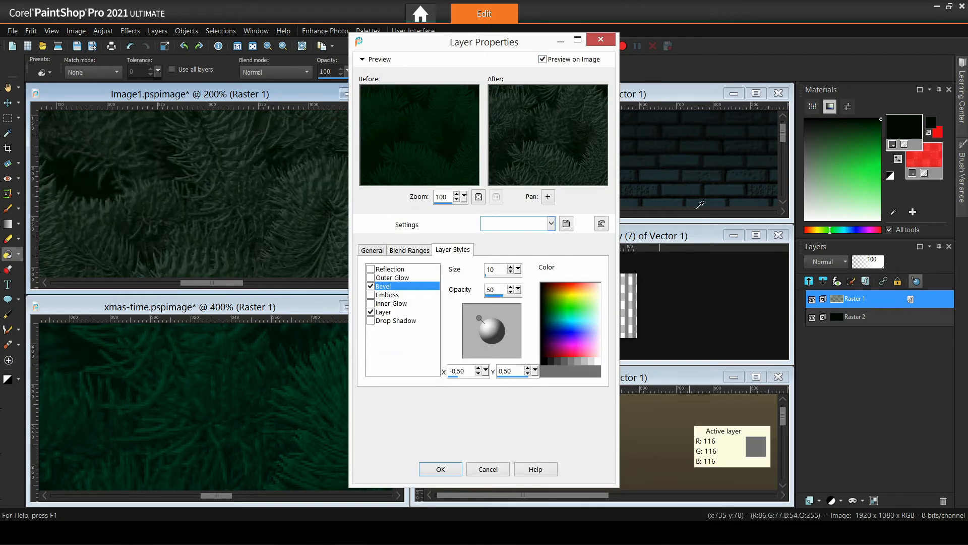
pyautogui.click(634, 304)
pyautogui.click(486, 469)
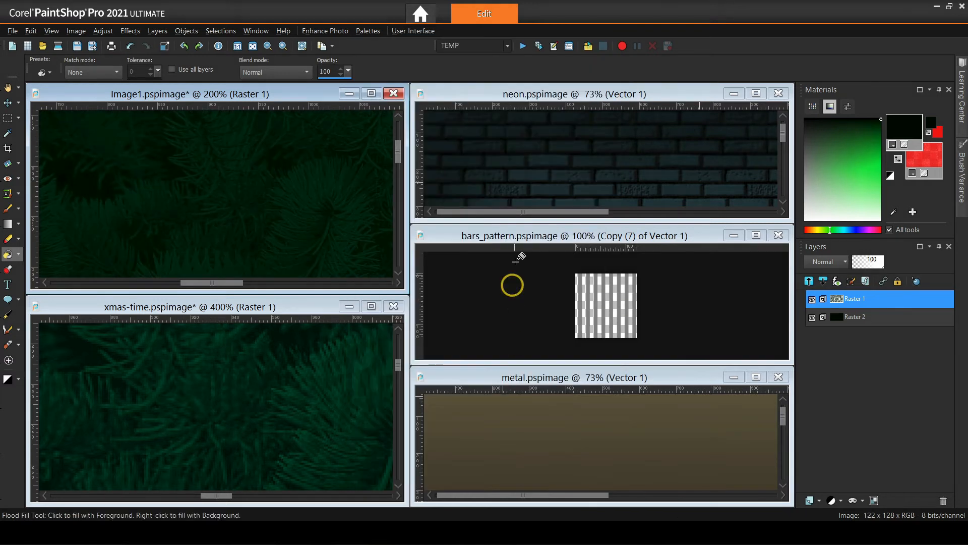
pyautogui.click(255, 31)
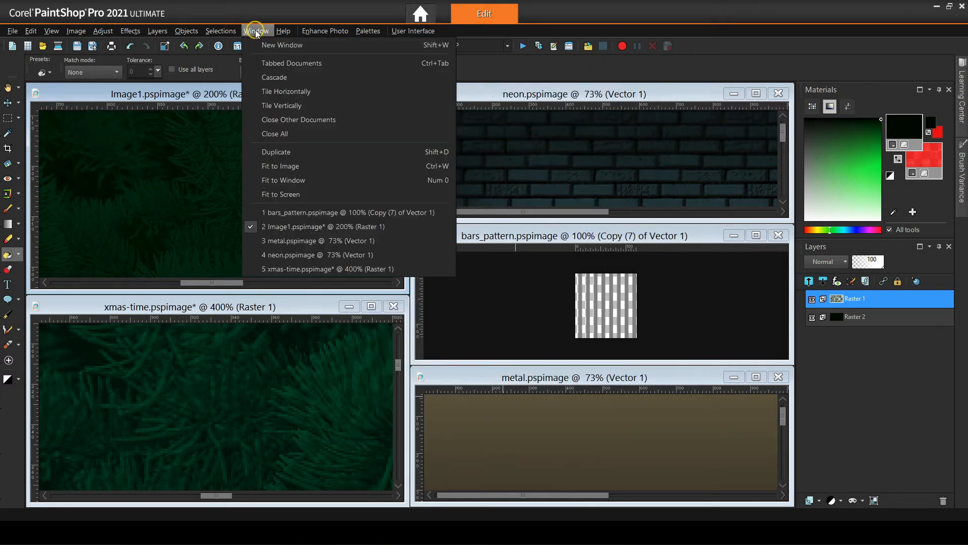
pyautogui.click(273, 59)
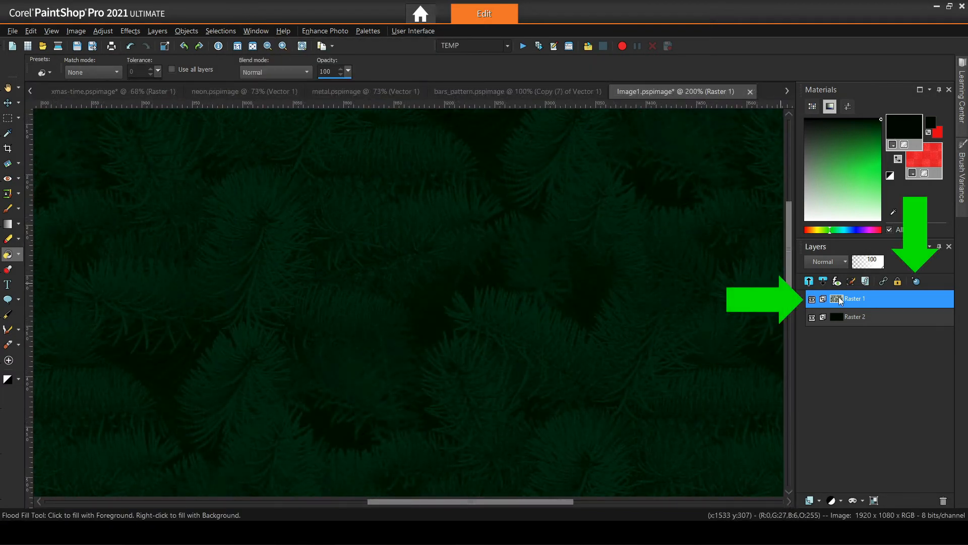
# Try a bevel of size 46 on Raster 1 of Image1 with the effect previewed on the image
pyautogui.moveTo(853, 301)
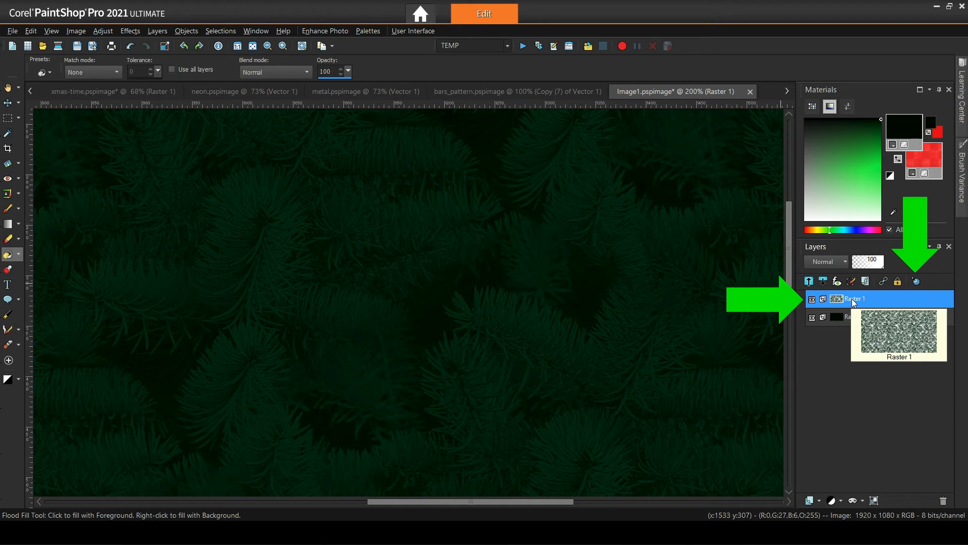
pyautogui.click(917, 283)
pyautogui.click(542, 59)
pyautogui.click(363, 59)
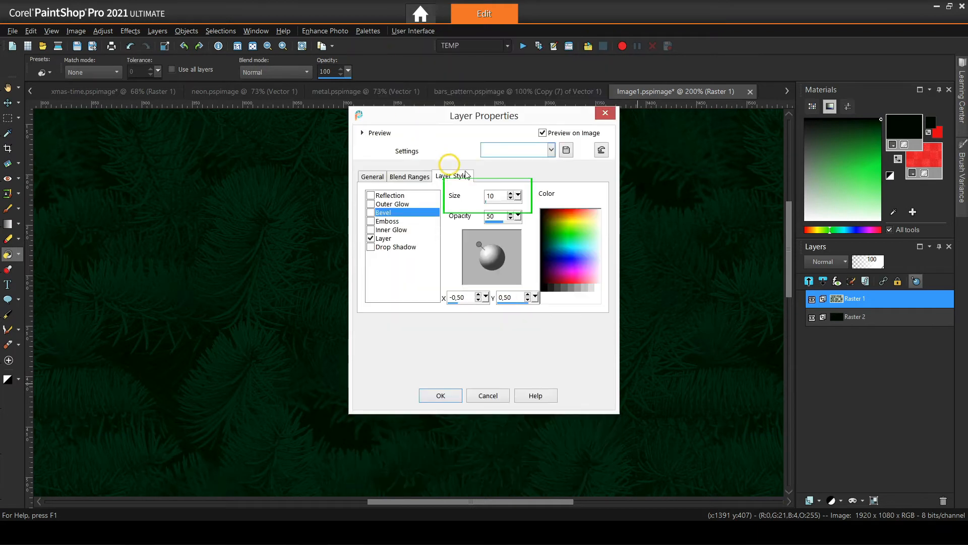
pyautogui.click(518, 195)
pyautogui.click(501, 201)
pyautogui.click(371, 213)
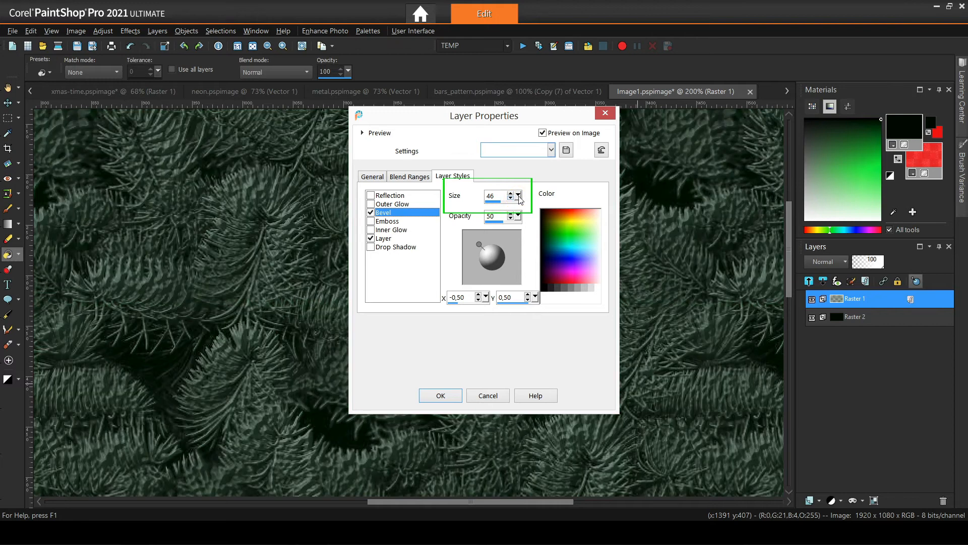
# Try several bevel sizes up to 58, ending at 50, with 73 opacity and a mint-green bevel colour
pyautogui.click(518, 195)
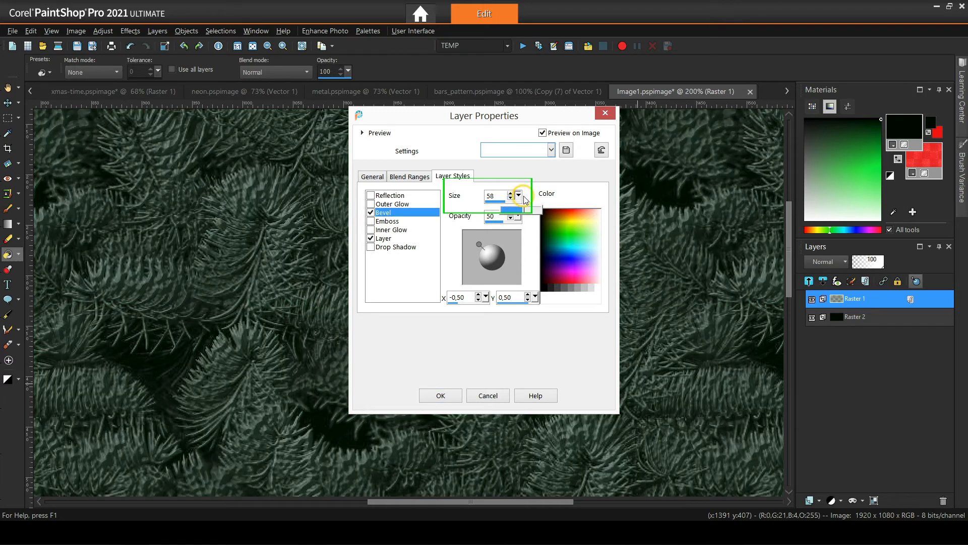
pyautogui.click(497, 202)
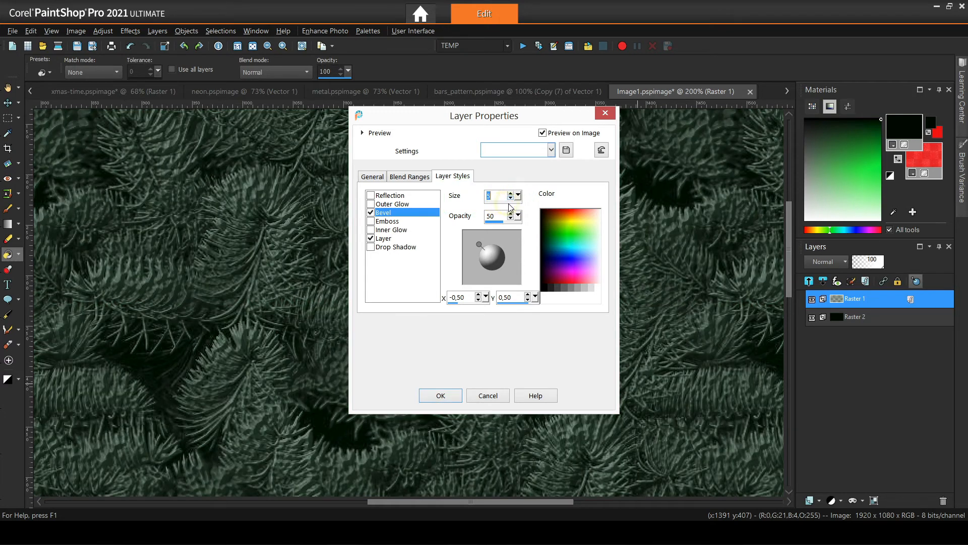
pyautogui.moveTo(518, 195); pyautogui.dragTo(530, 225)
pyautogui.click(582, 244)
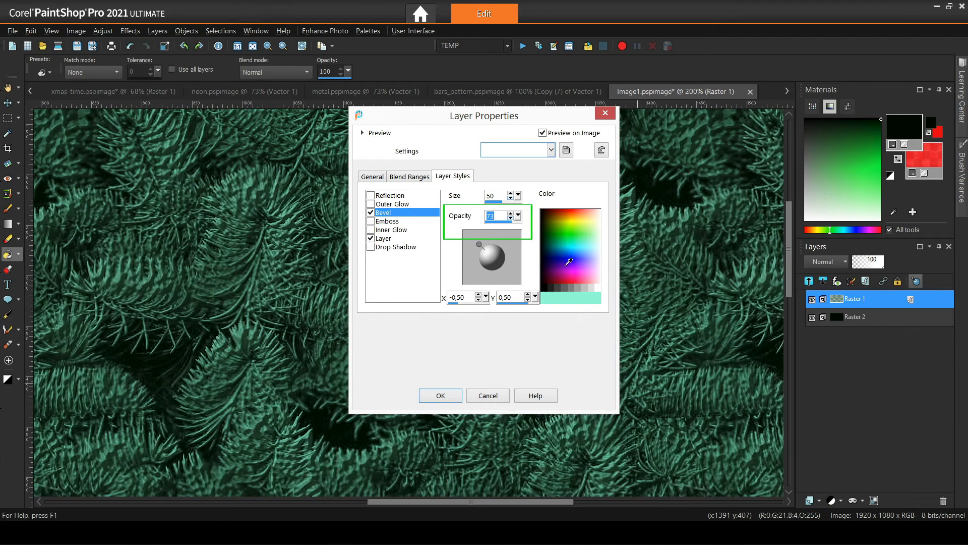
# Try a blue bevel colour at 100 opacity and at a much lower opacity, and discard the layer style
pyautogui.click(572, 256)
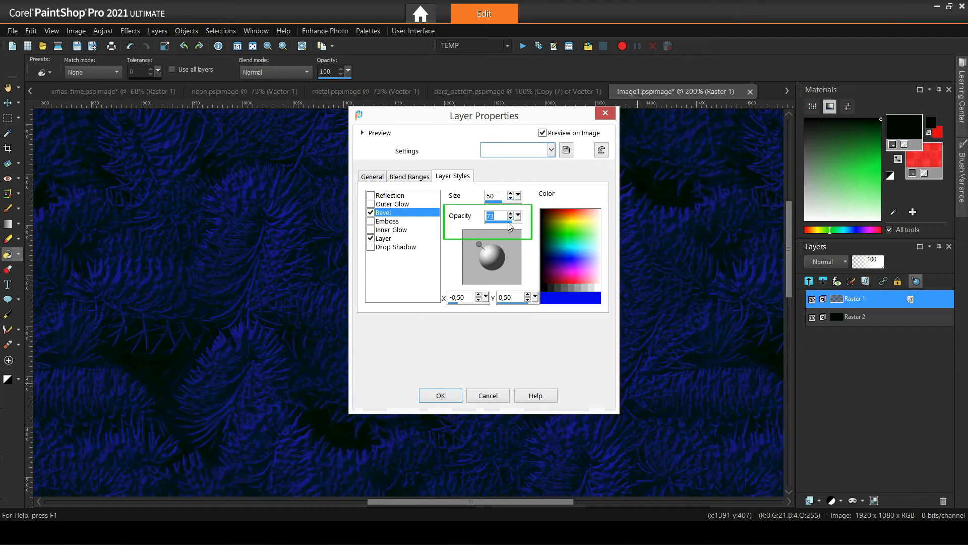
pyautogui.moveTo(517, 218); pyautogui.dragTo(552, 222)
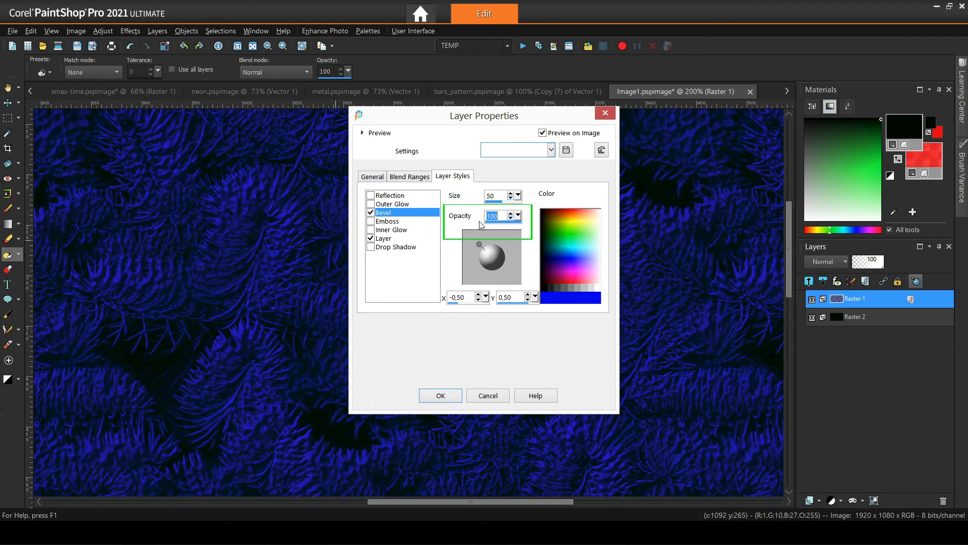
pyautogui.moveTo(519, 218); pyautogui.dragTo(486, 220)
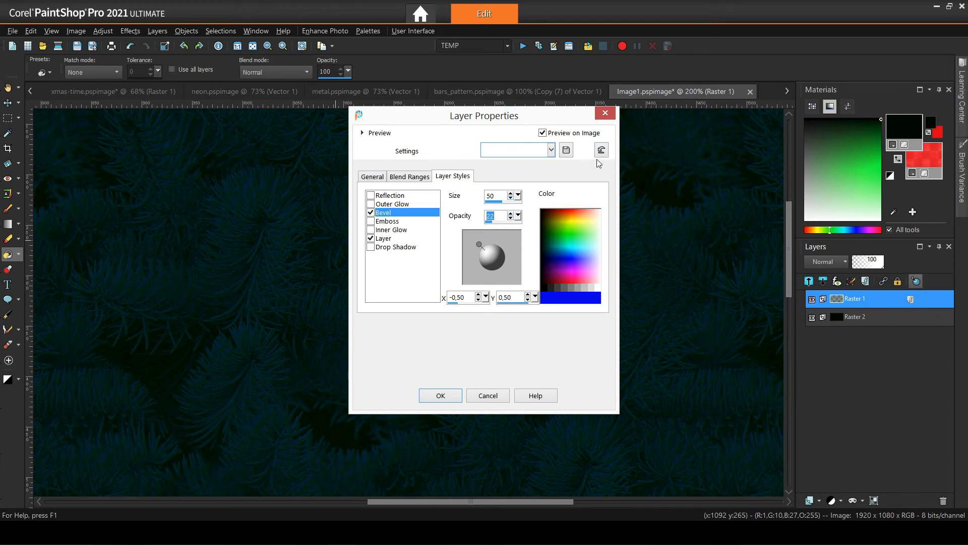
pyautogui.click(488, 395)
# Copy the layer styles from Raster 1 of the xmas-time image and return to Image1
pyautogui.click(147, 91)
pyautogui.click(838, 335)
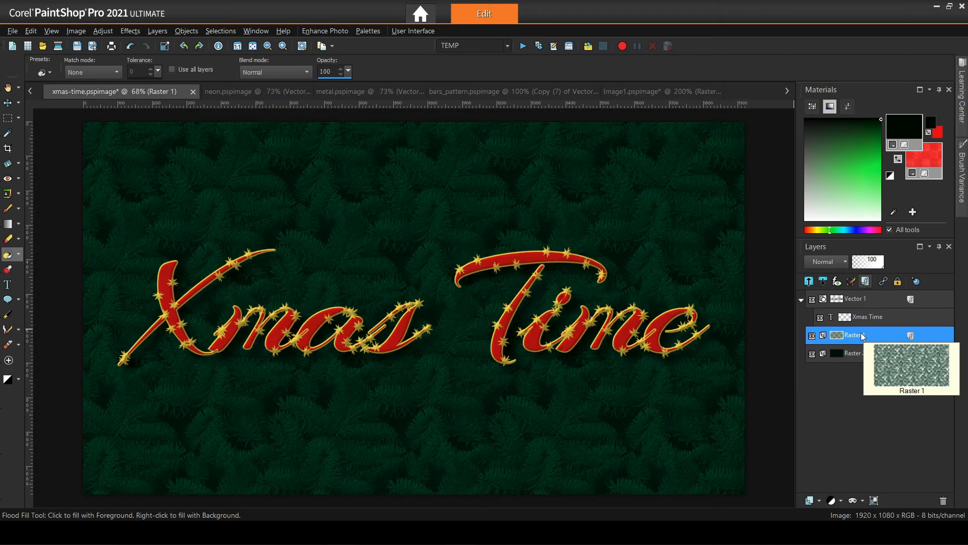
pyautogui.rightClick(862, 335)
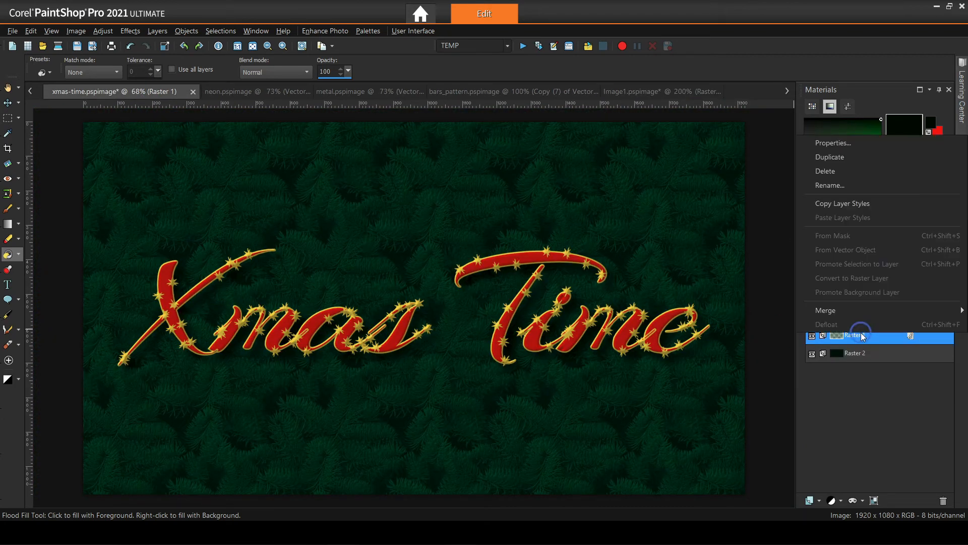
pyautogui.click(840, 205)
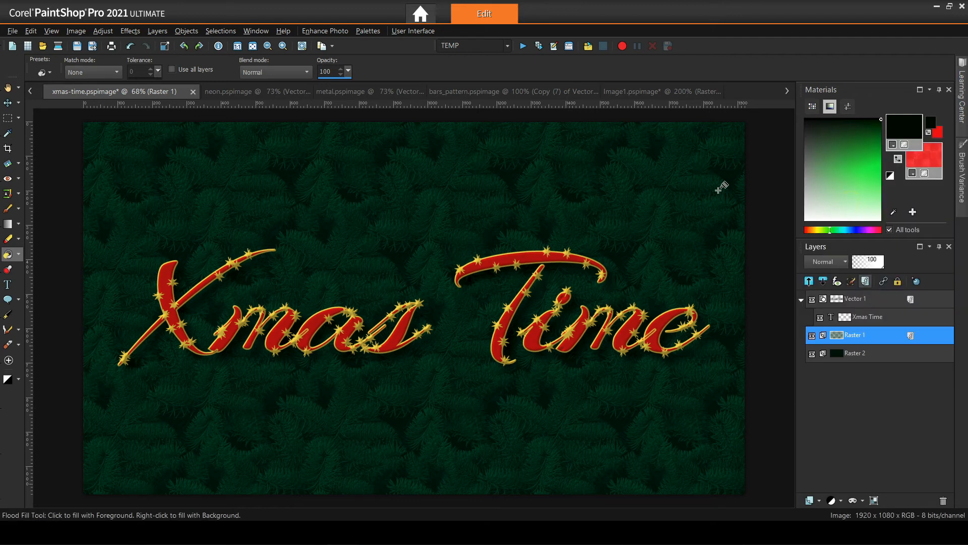
pyautogui.click(670, 92)
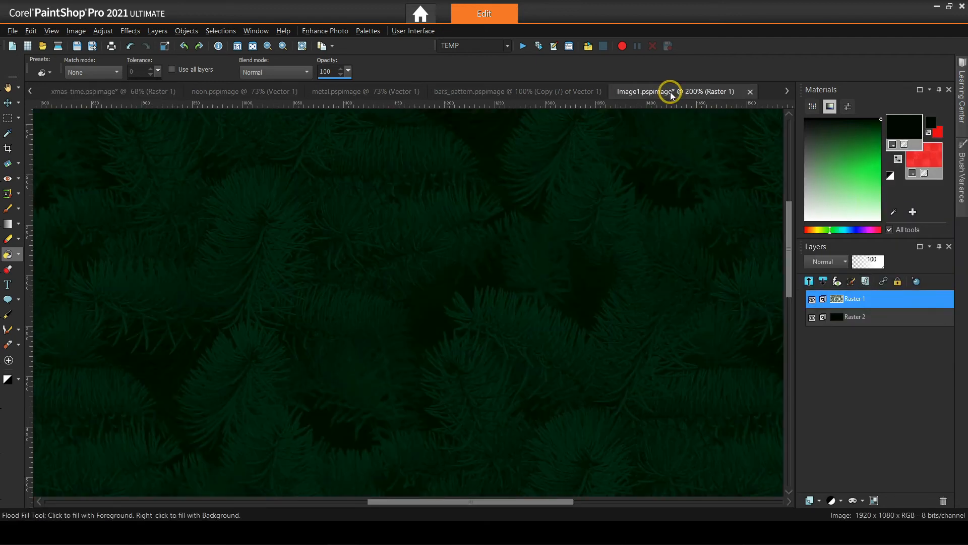
# Paste the copied layer styles onto Raster 1 of Image1
pyautogui.rightClick(861, 298)
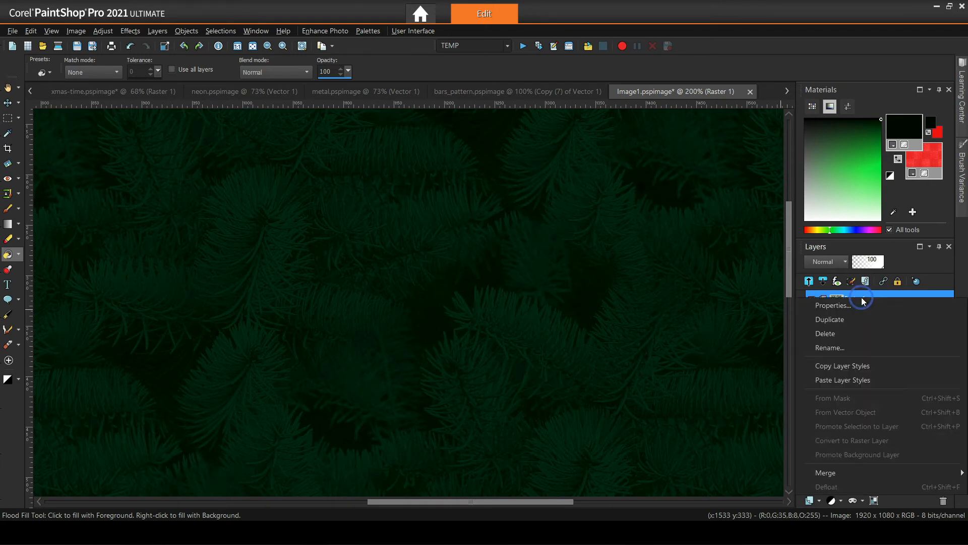
pyautogui.click(833, 378)
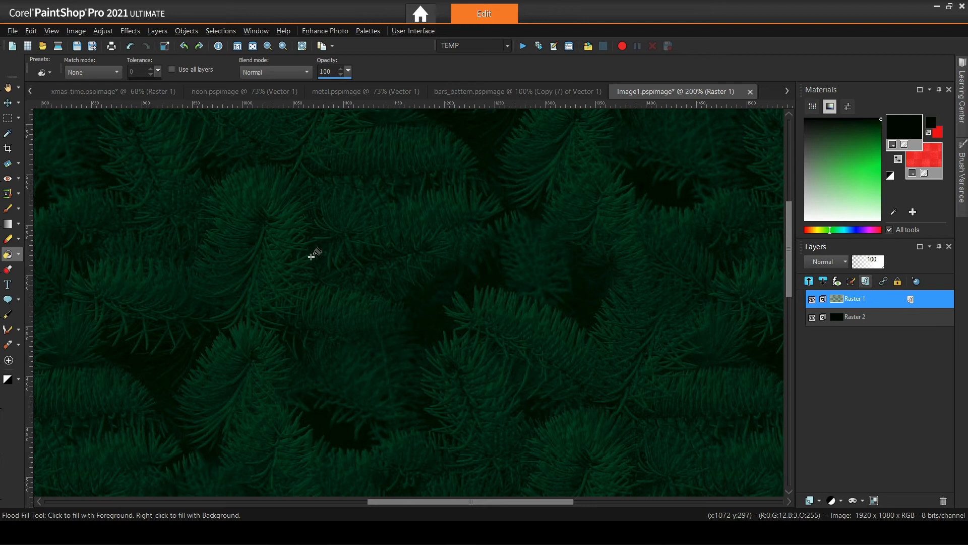
# Preview Raster 1's bevel on the image with the preview area collapsed, and reset the layer's properties to default
pyautogui.click(917, 281)
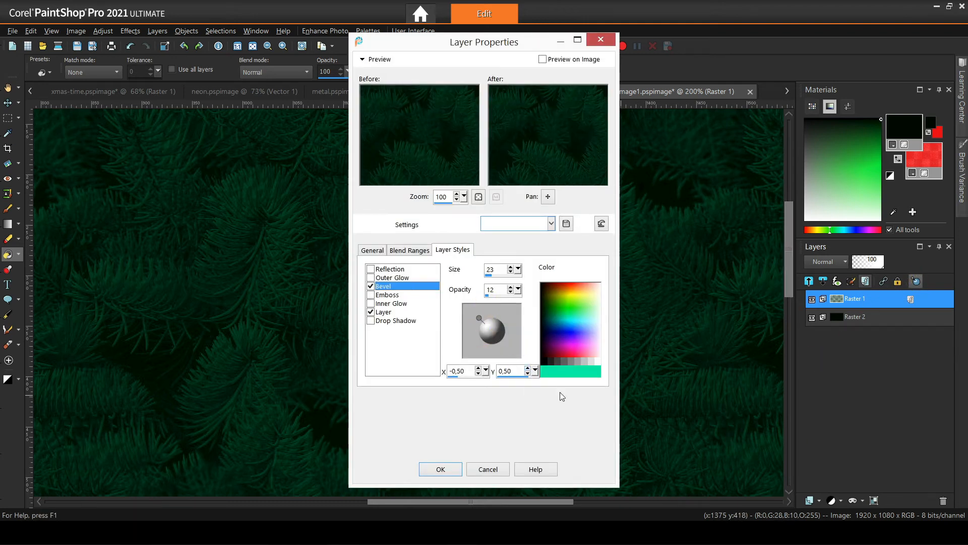
pyautogui.click(542, 60)
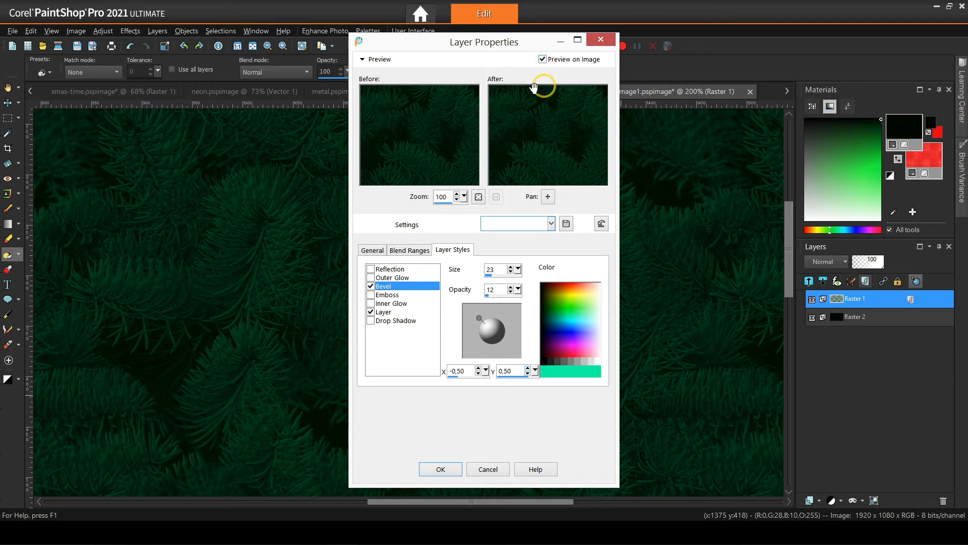
pyautogui.click(362, 60)
pyautogui.moveTo(436, 121); pyautogui.dragTo(712, 110)
pyautogui.click(646, 205)
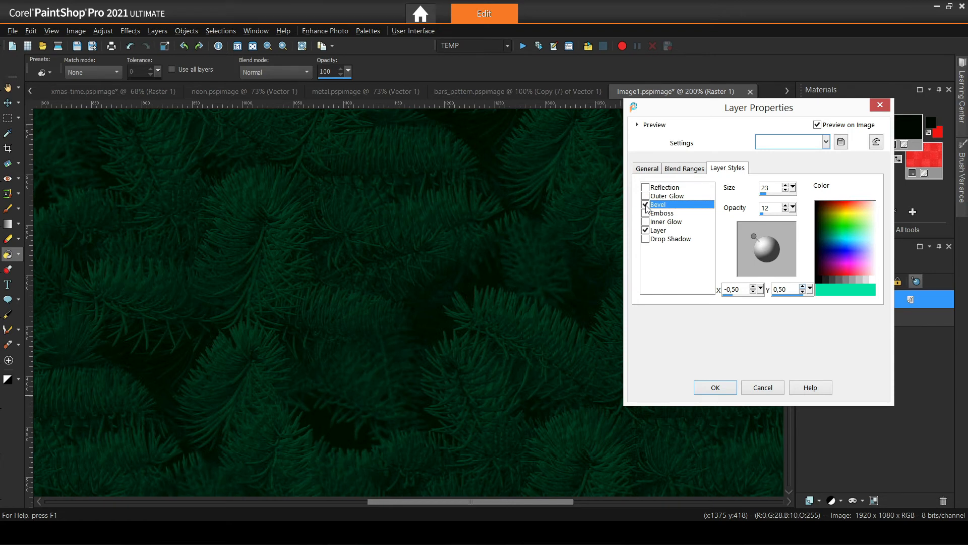
pyautogui.click(877, 143)
pyautogui.click(714, 387)
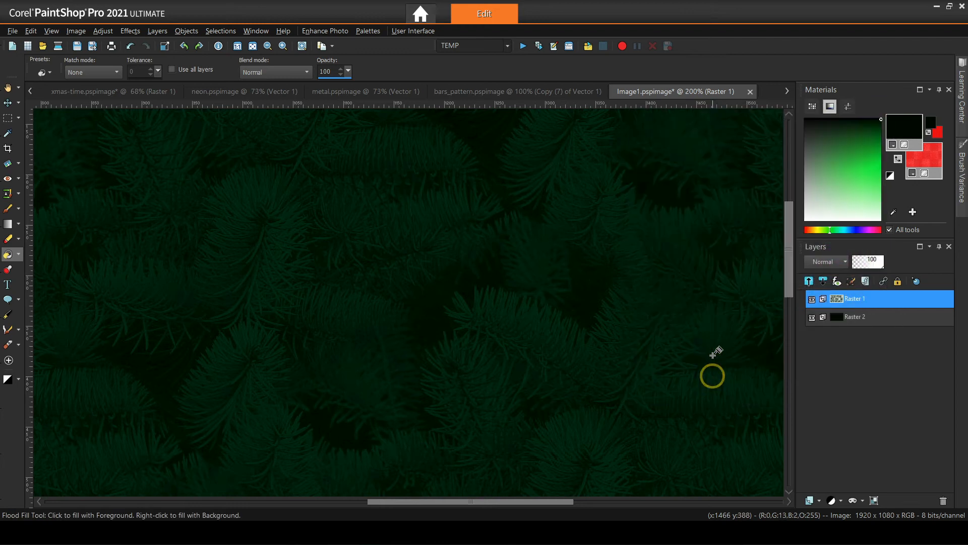
# Save the layer properties of Raster 1 in xmas-time as the preset "Blue Spruce Green Bevel", using the name copied from Notepad
pyautogui.click(106, 91)
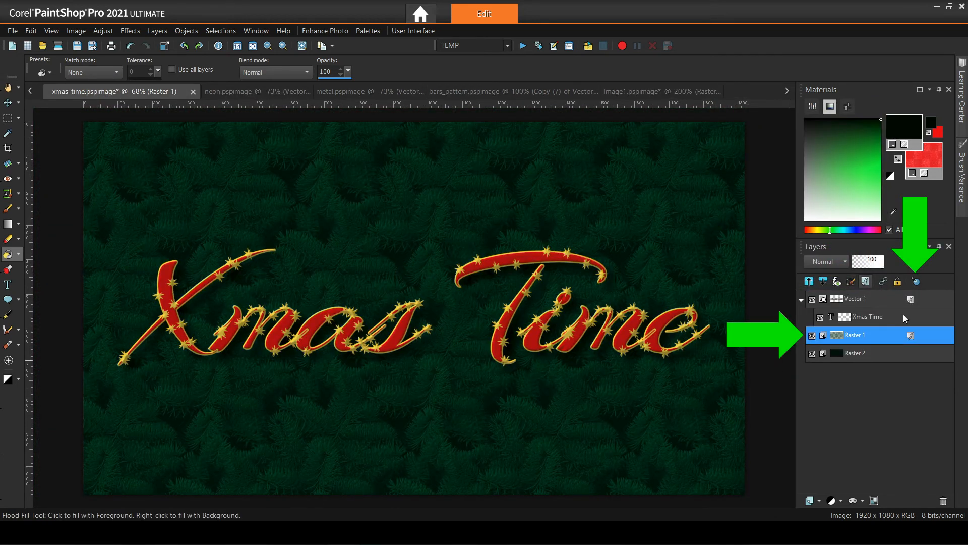
pyautogui.click(916, 281)
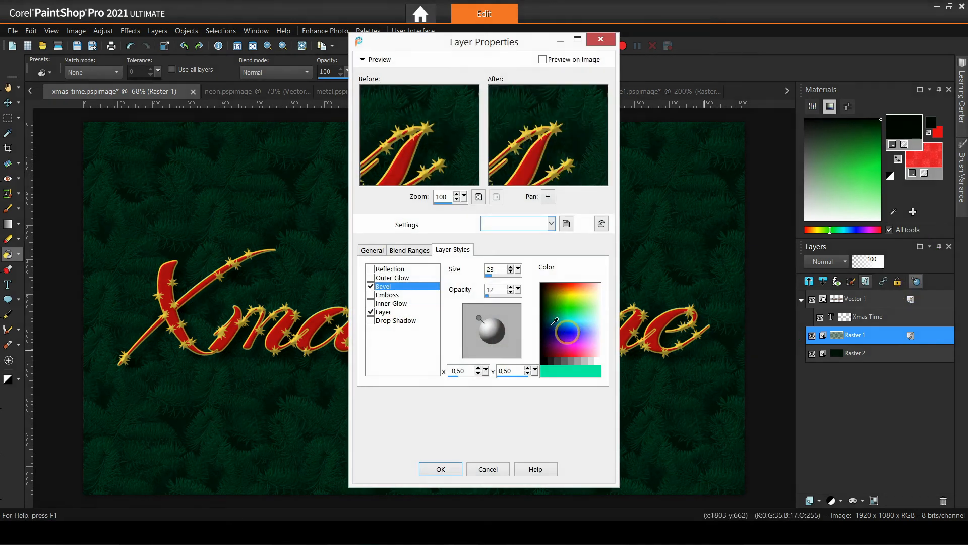
pyautogui.click(566, 223)
pyautogui.hotkey('ctrl', 'v')
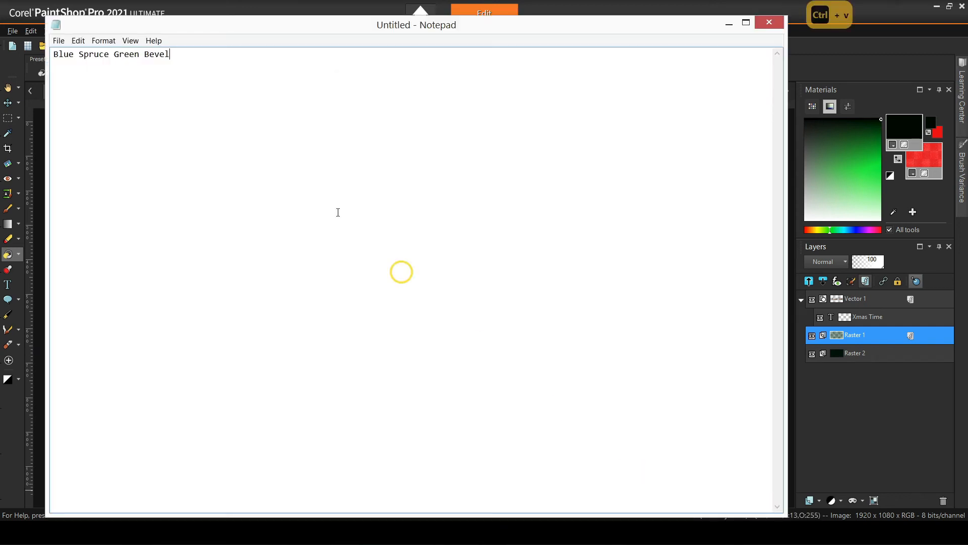
pyautogui.moveTo(183, 53); pyautogui.dragTo(53, 54)
pyautogui.hotkey('ctrl', 'c')
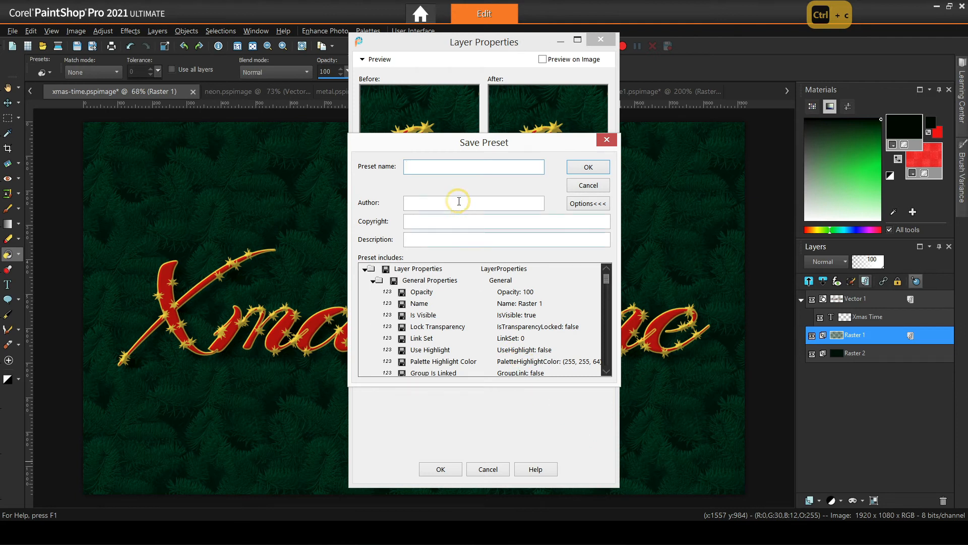
pyautogui.hotkey('ctrl', 'v')
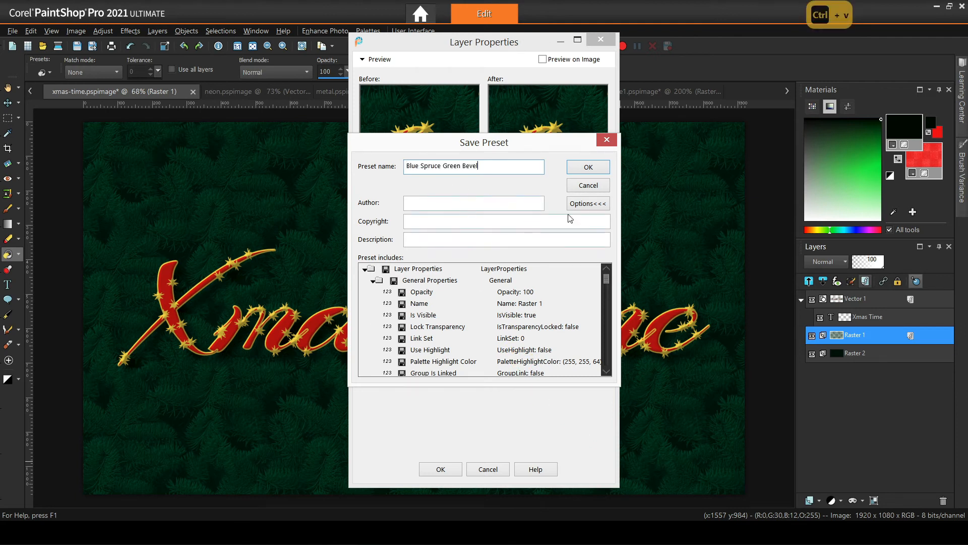
pyautogui.click(596, 168)
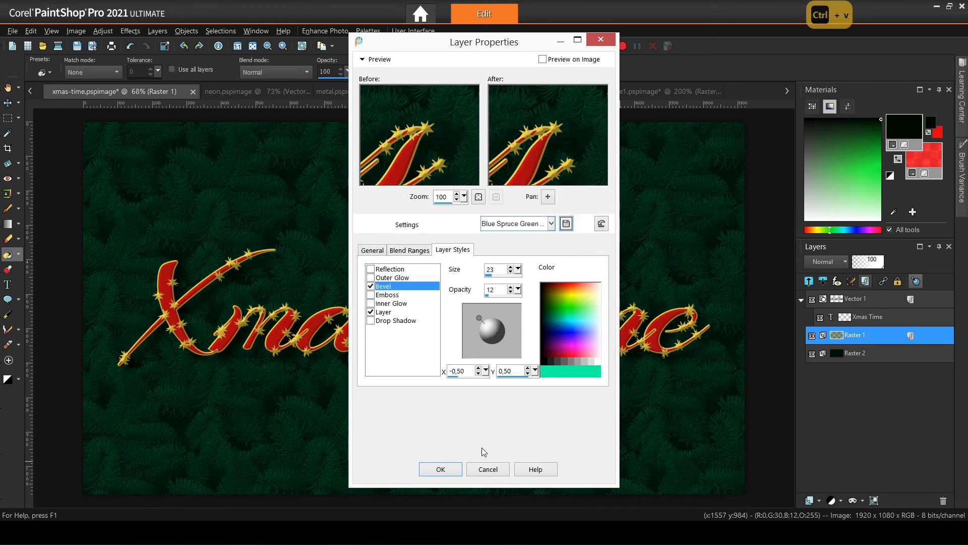
pyautogui.click(474, 470)
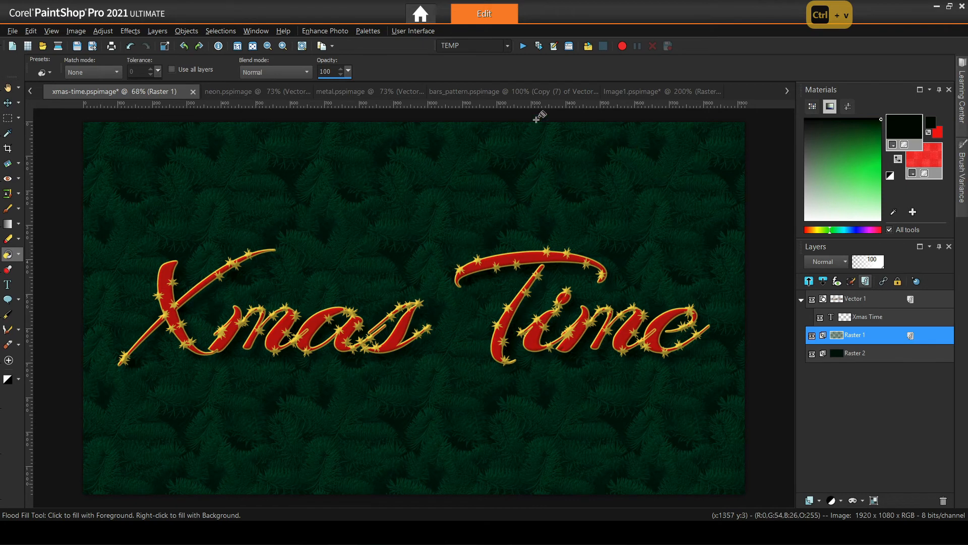
# Load the Blue Spruce Green Bevel preset on Raster 1 of Image1, preview it on the image and apply it
pyautogui.click(656, 91)
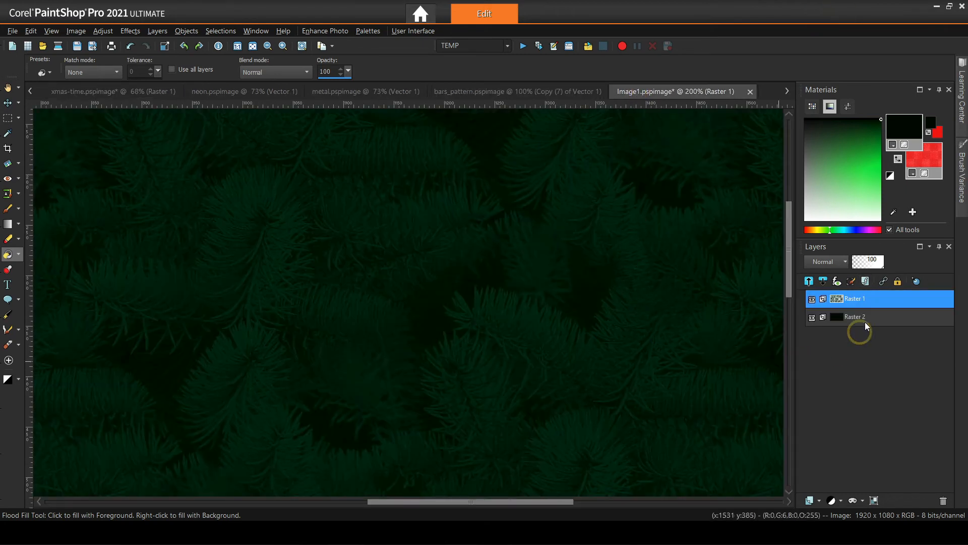
pyautogui.click(916, 283)
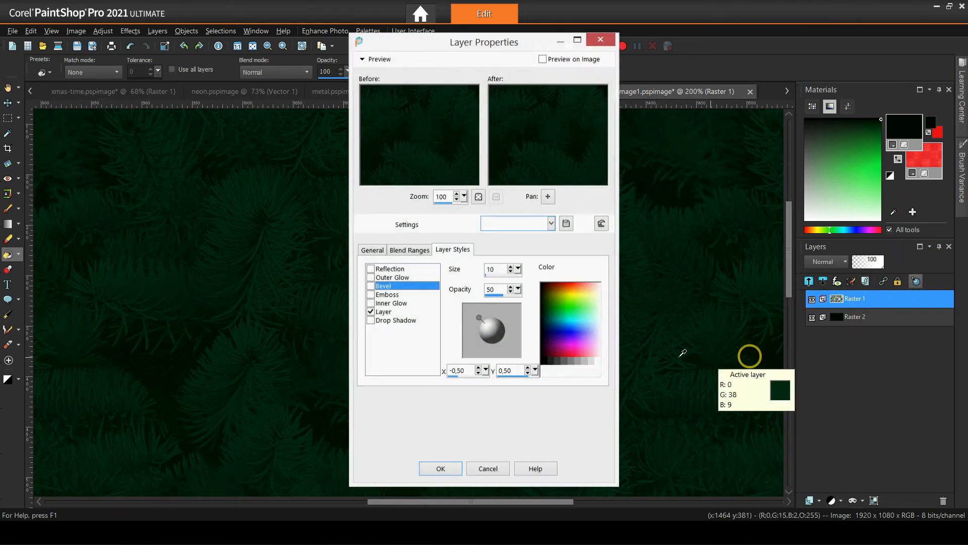
pyautogui.click(552, 223)
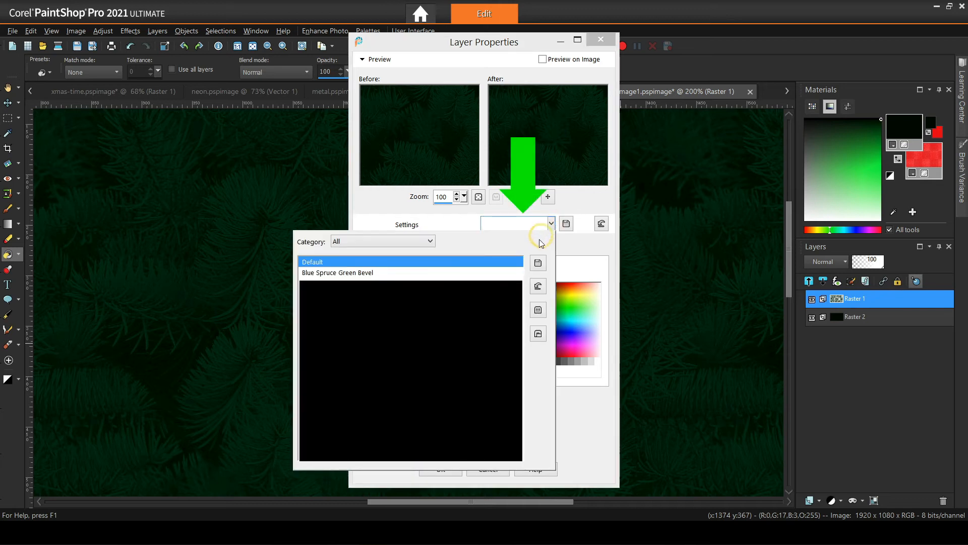
pyautogui.click(324, 272)
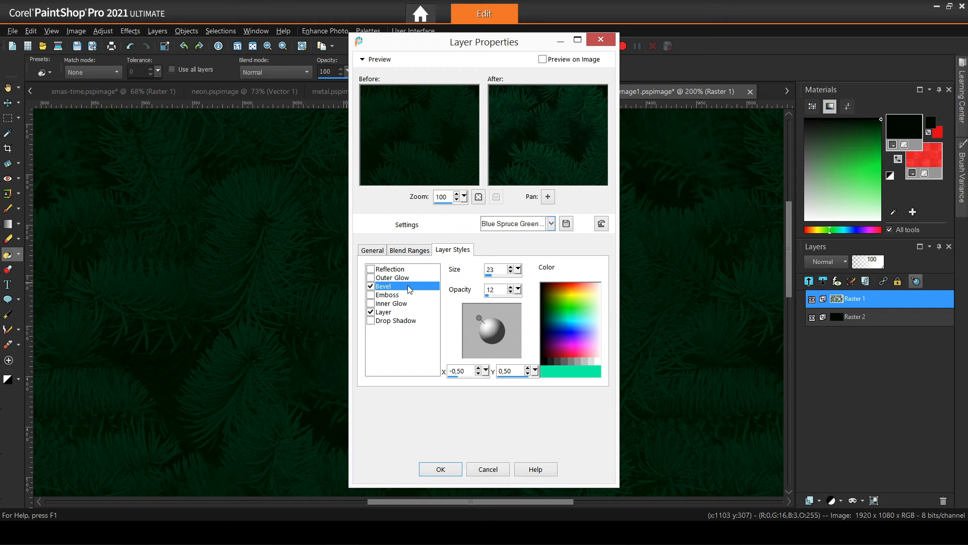
pyautogui.click(543, 59)
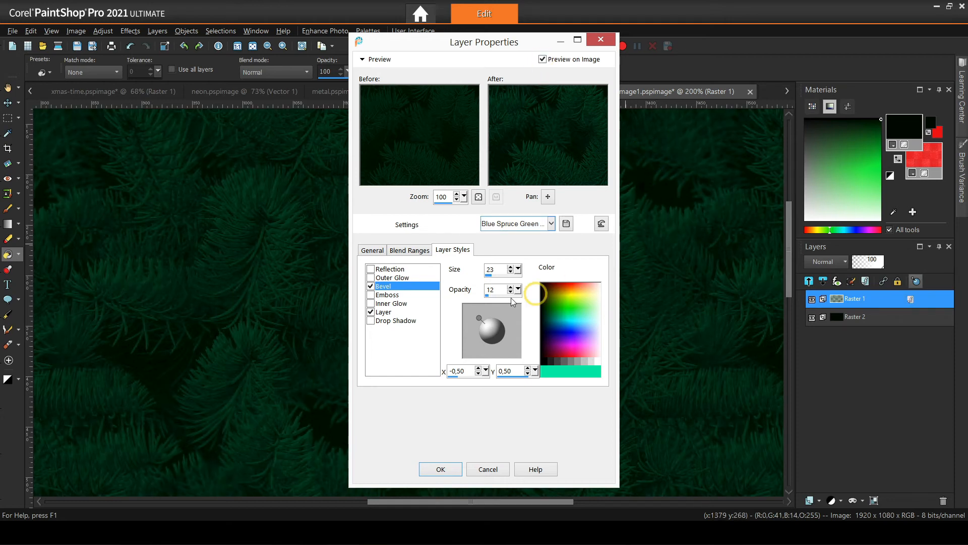
pyautogui.click(441, 469)
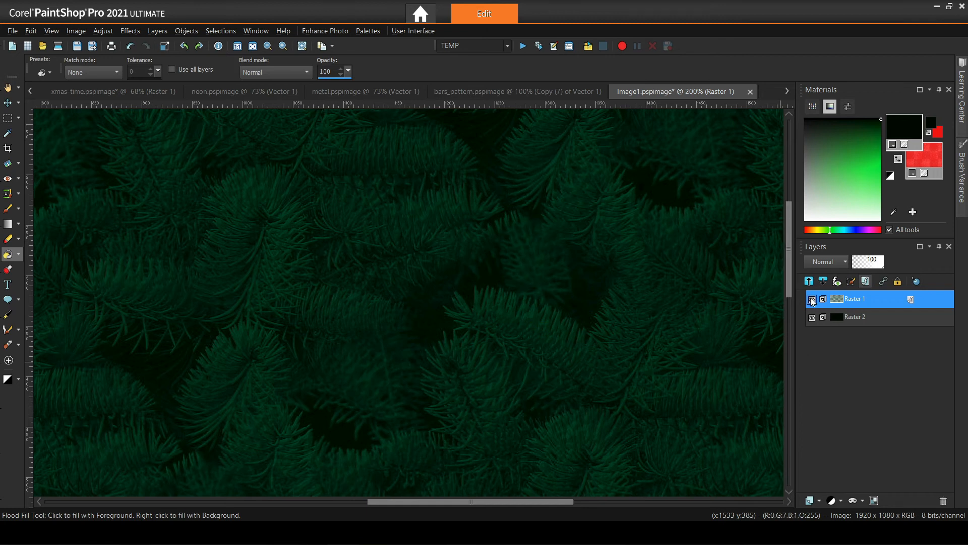
# Compare the spruce background with Raster 1's layer styles off and on, and with Raster 2 hidden and shown
pyautogui.click(865, 281)
pyautogui.click(865, 281)
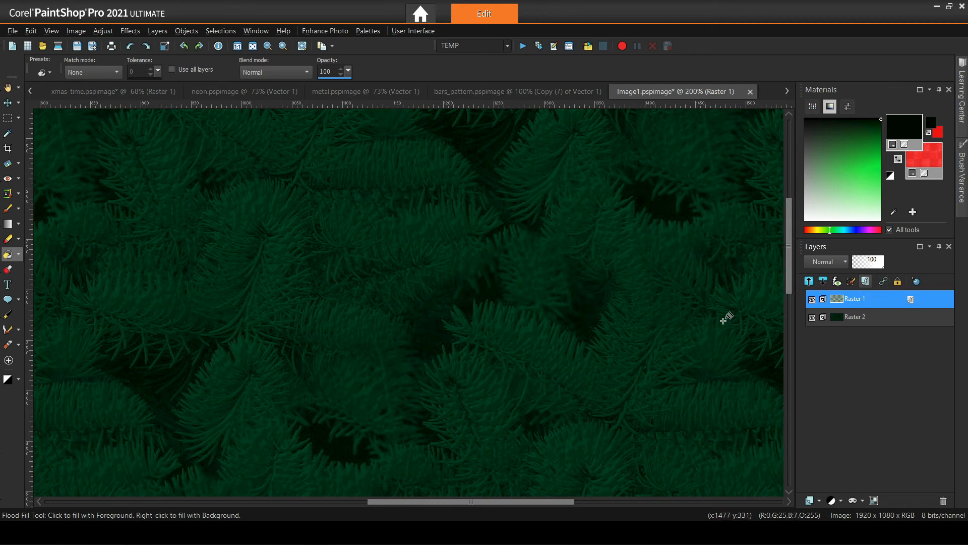
pyautogui.click(812, 317)
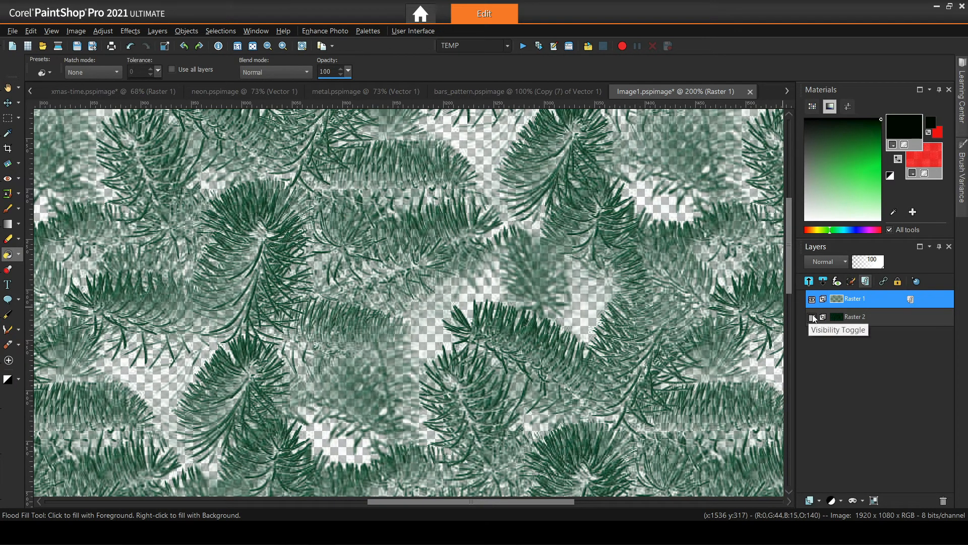
pyautogui.click(810, 319)
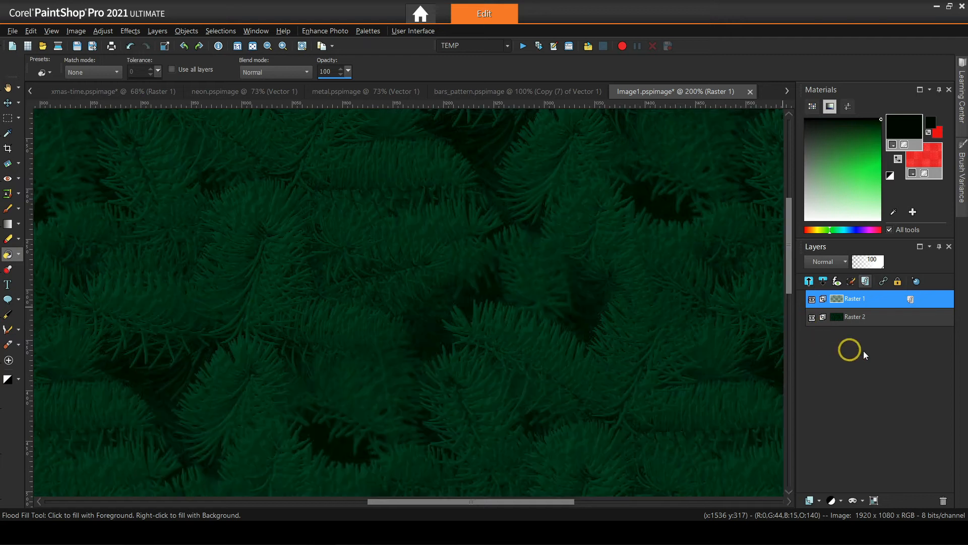
# Reset Raster 1's layer styles to default and merge the layer down into Raster 2
pyautogui.click(917, 281)
pyautogui.click(600, 223)
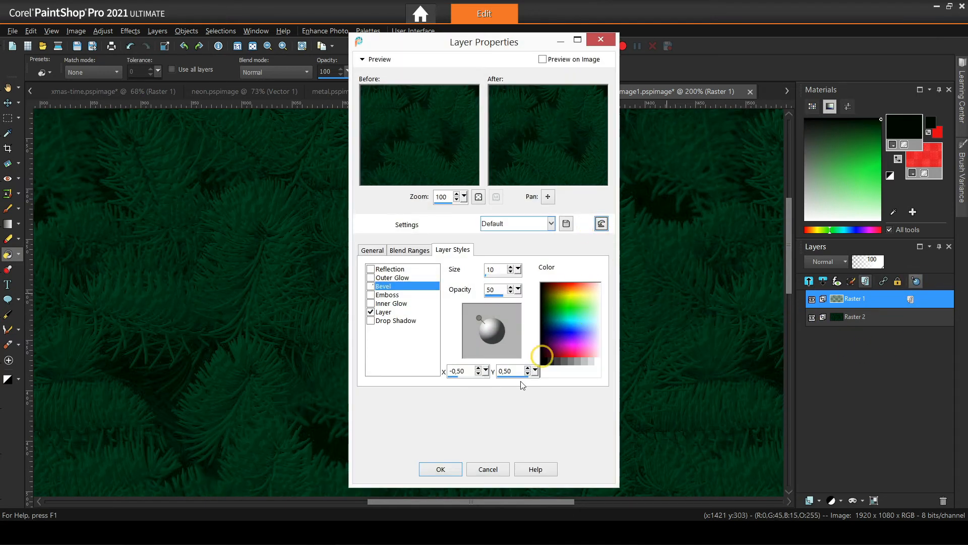
pyautogui.click(442, 469)
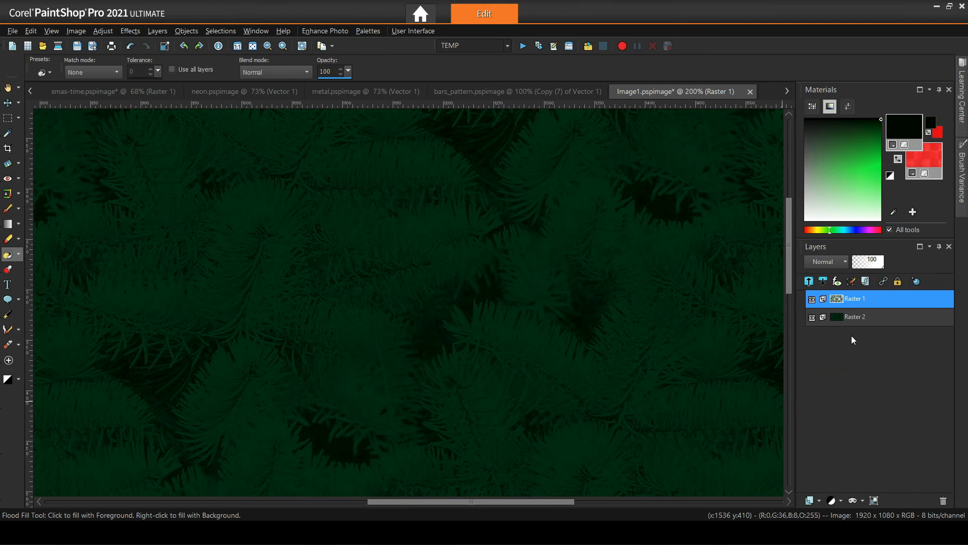
pyautogui.rightClick(855, 302)
pyautogui.moveTo(850, 474)
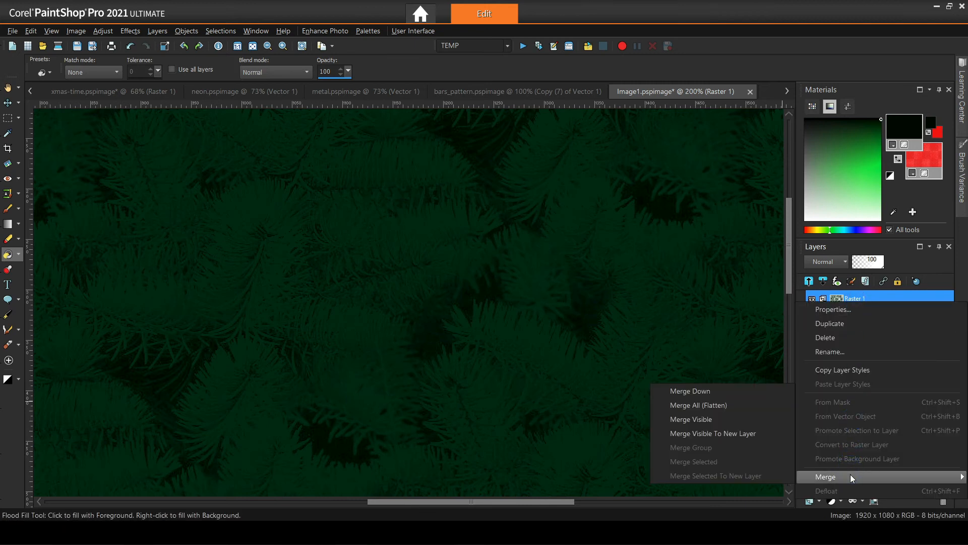
pyautogui.click(712, 390)
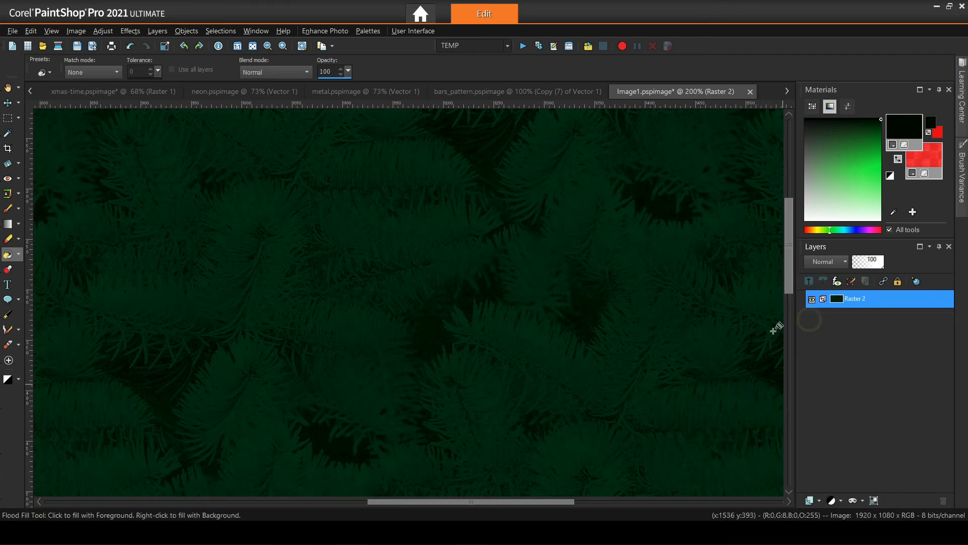
# Try a bevel of size 10 and opacity 50 on the merged Raster 2, and undo both the bevel and the merge
pyautogui.click(916, 282)
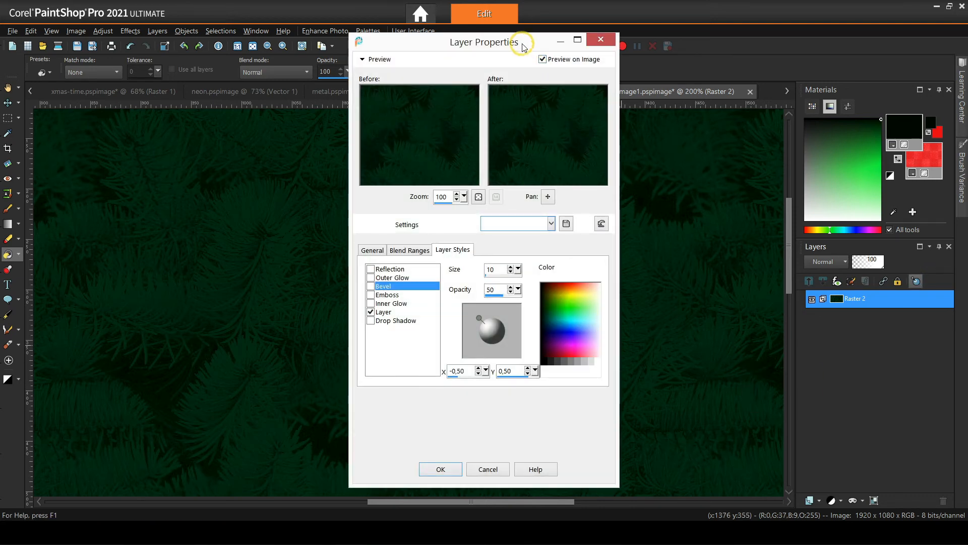
pyautogui.moveTo(523, 46); pyautogui.dragTo(740, 41)
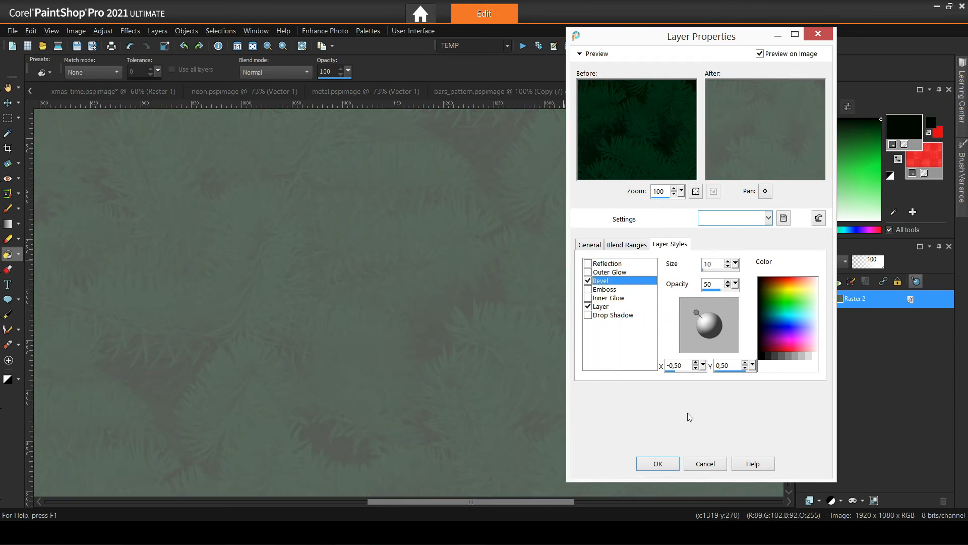
pyautogui.click(658, 464)
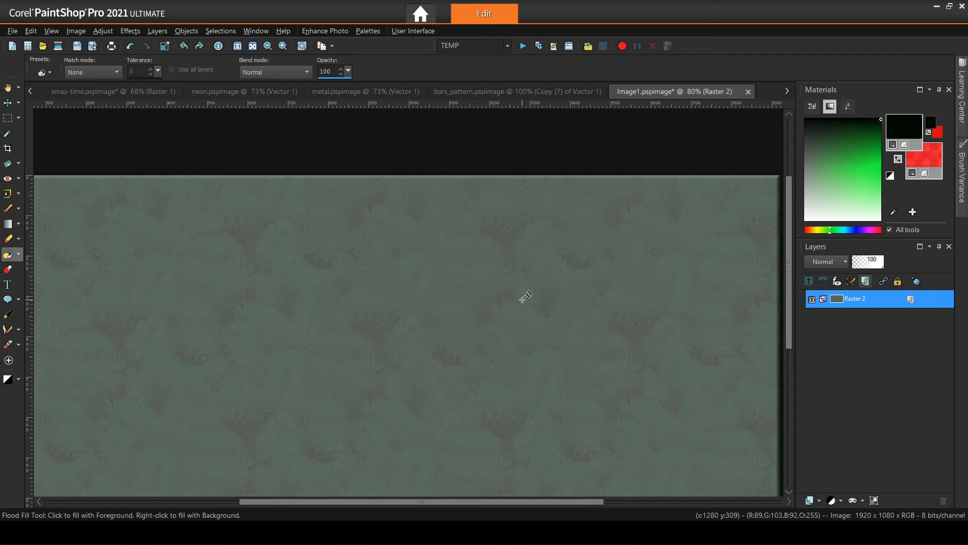
pyautogui.scroll(-1, 438, 247)
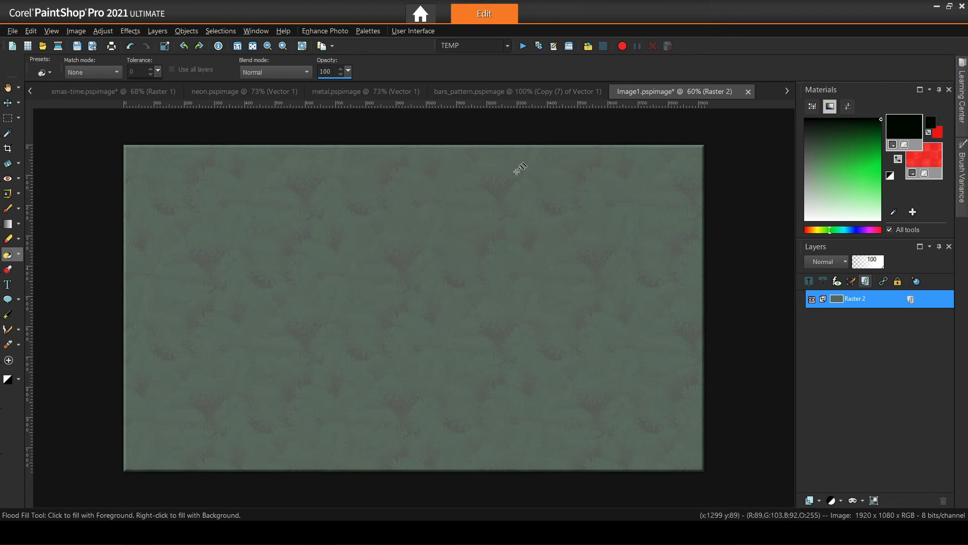
pyautogui.click(132, 48)
pyautogui.click(132, 48)
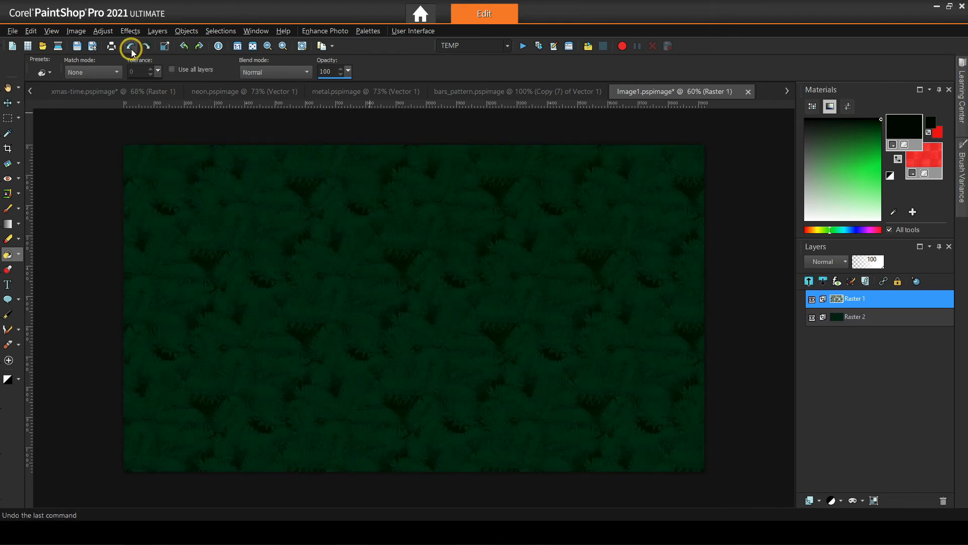
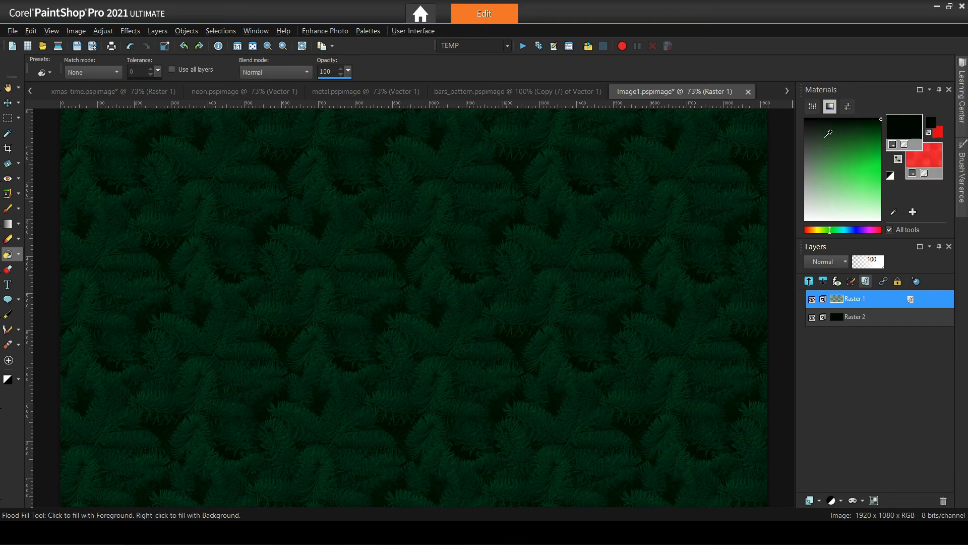
# Reset the materials to black and white, and create the vector text "Xmas Time" in Arizonia at size 440 across the spruce background
pyautogui.click(890, 175)
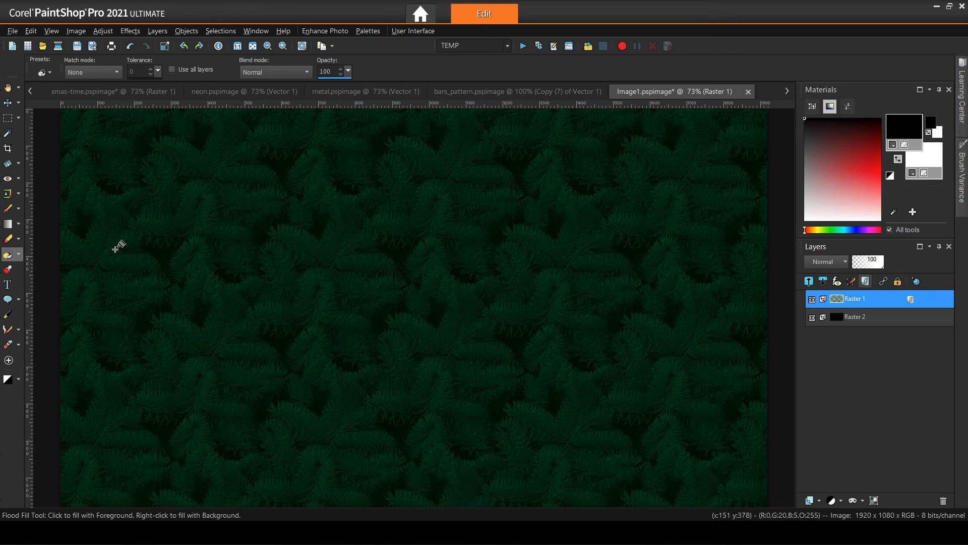
pyautogui.click(8, 284)
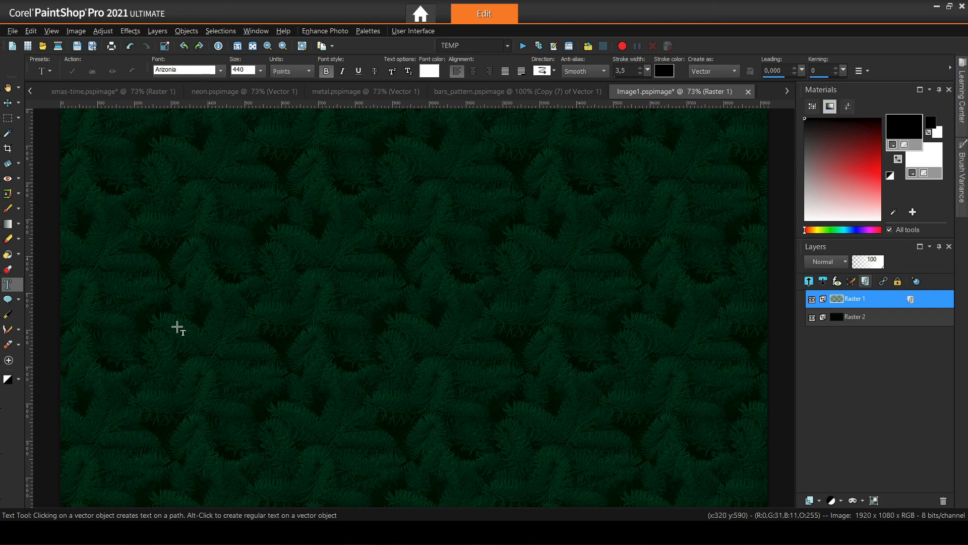
pyautogui.click(151, 331)
pyautogui.write('Xmas Time')
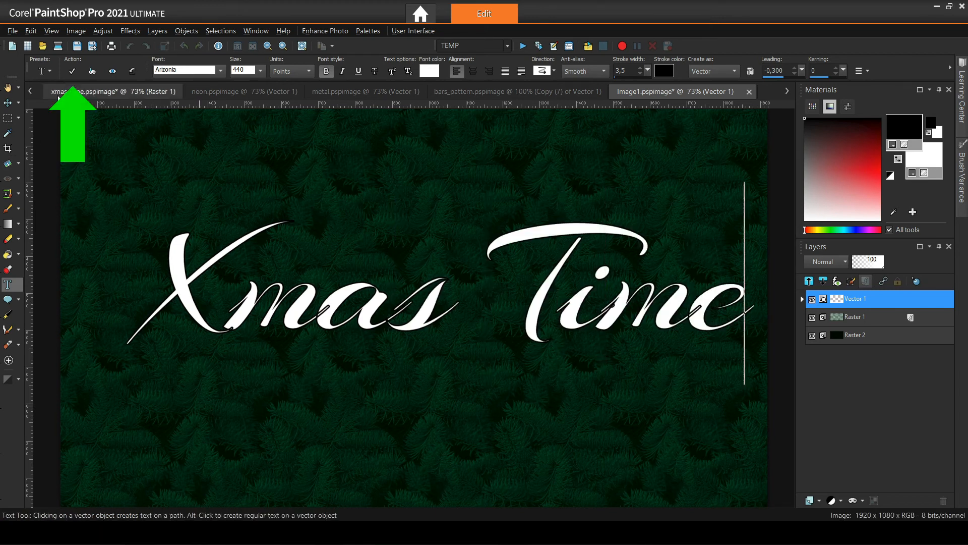
pyautogui.click(72, 70)
# Center the lettering in the canvas, and select the Xmas Time text object inside the Vector 1 layer
pyautogui.click(186, 31)
pyautogui.moveTo(201, 43)
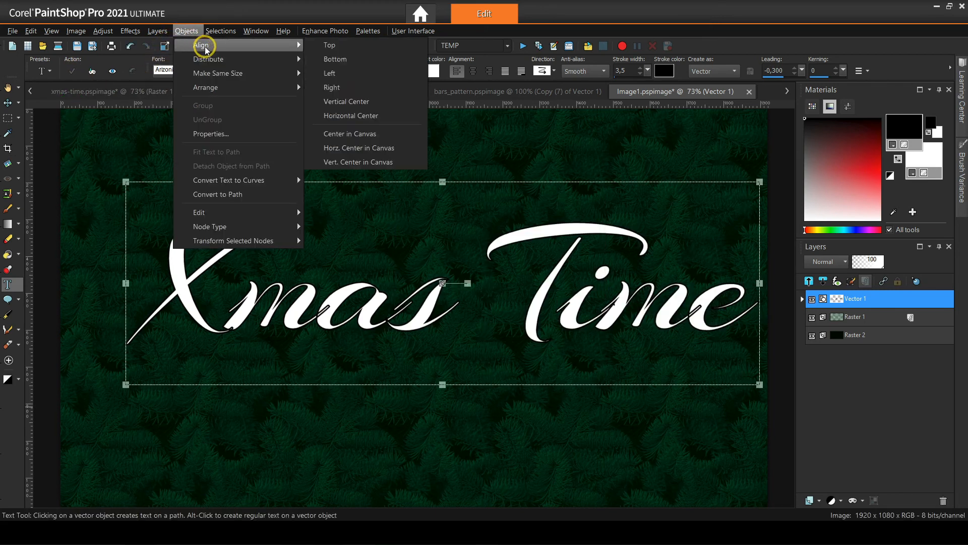
pyautogui.click(365, 131)
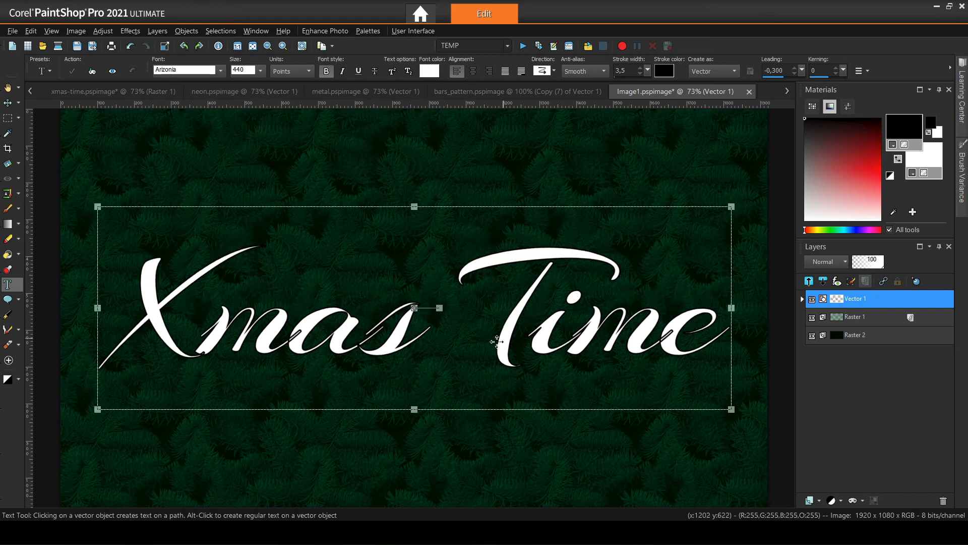
pyautogui.click(801, 299)
pyautogui.click(868, 316)
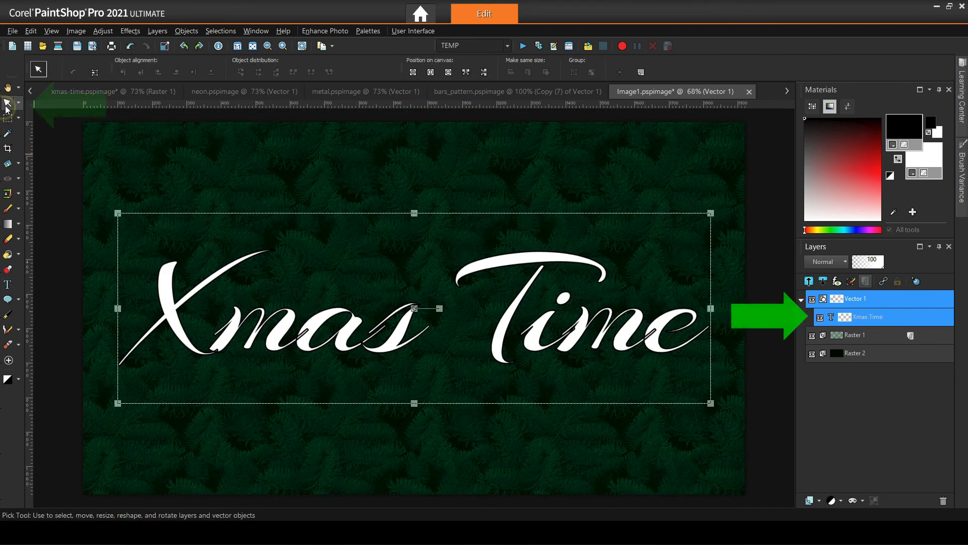
# Preview the rainbow gradient as the Xmas Time text's fill, and apply the brown current pattern instead
pyautogui.click(926, 156)
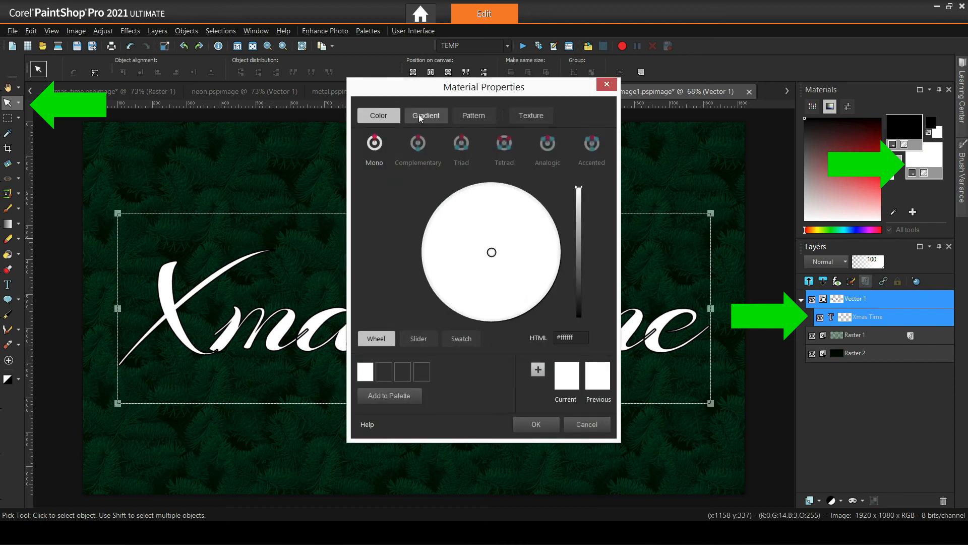
pyautogui.click(427, 116)
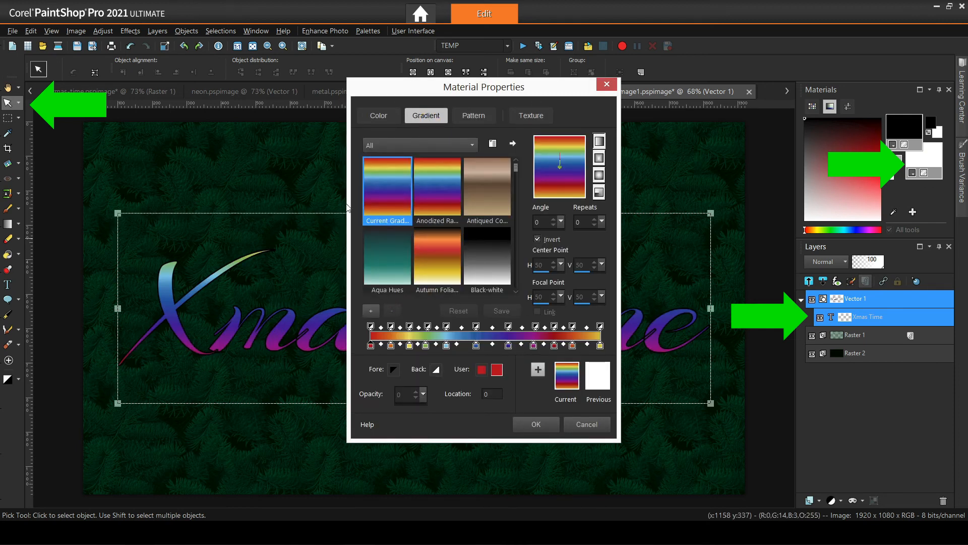
pyautogui.click(473, 116)
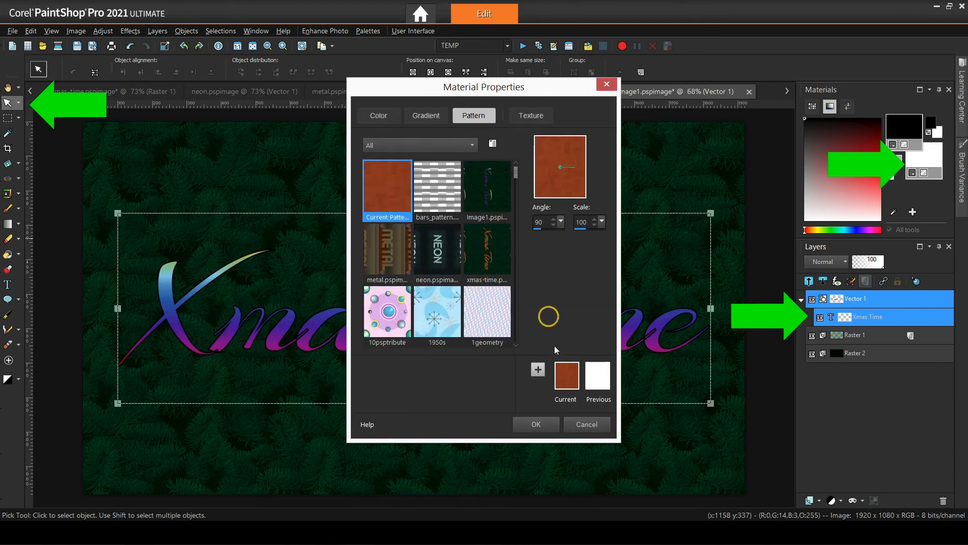
pyautogui.click(536, 424)
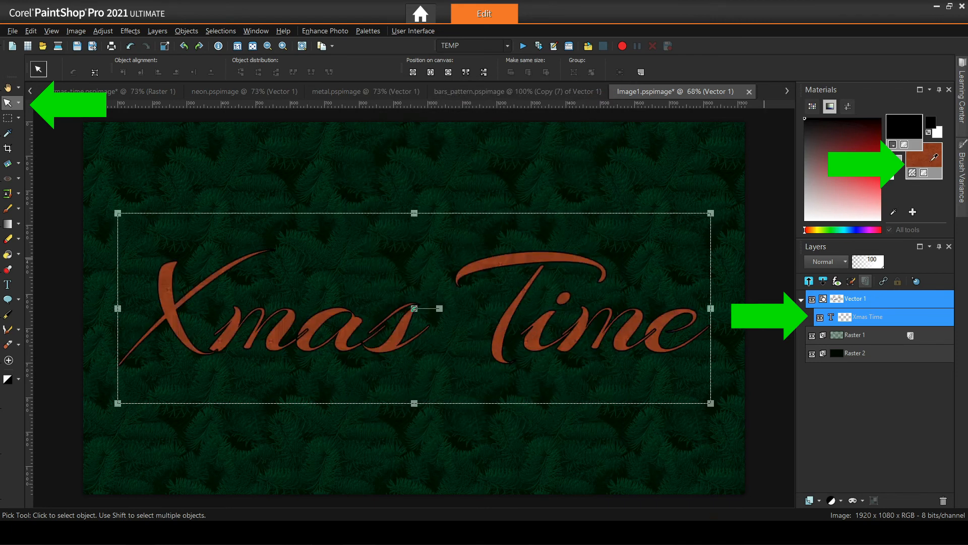
# Try the Bricks texture on the text's patterned fill, and undo the fill changes back to plain white
pyautogui.click(531, 115)
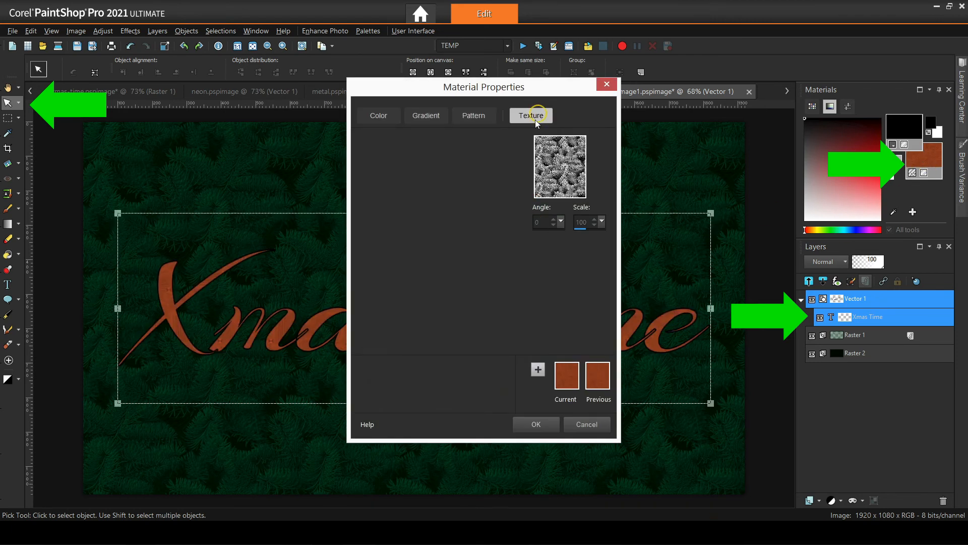
pyautogui.click(394, 295)
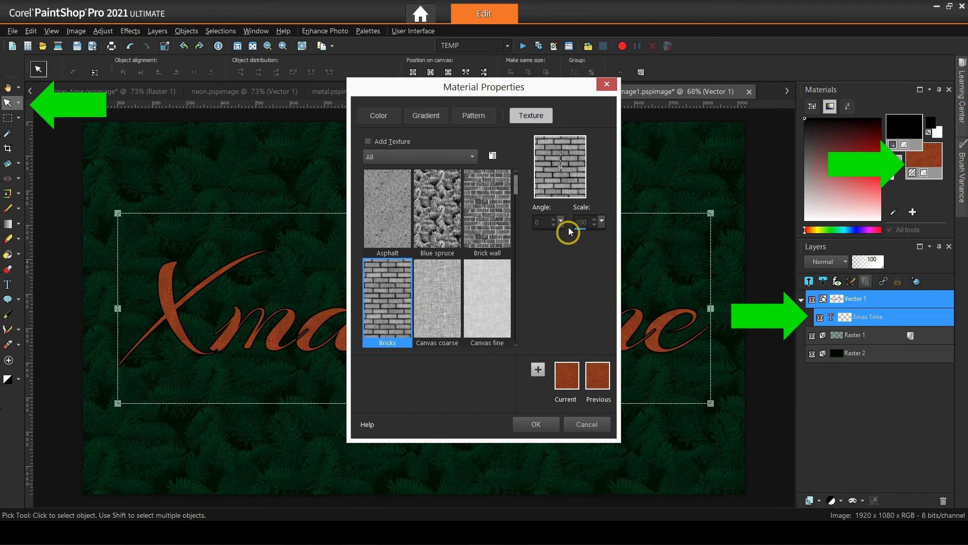
pyautogui.click(390, 141)
pyautogui.click(537, 424)
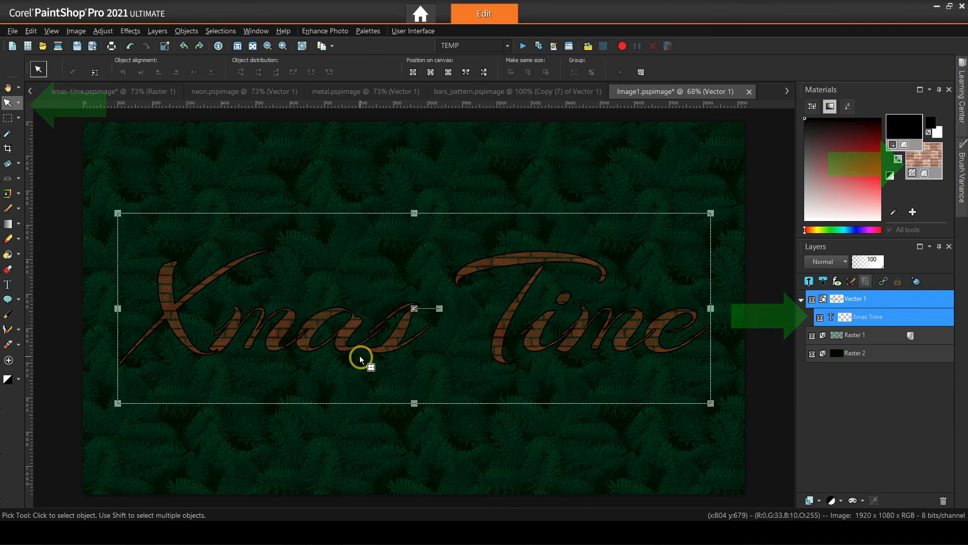
pyautogui.click(129, 47)
pyautogui.click(130, 47)
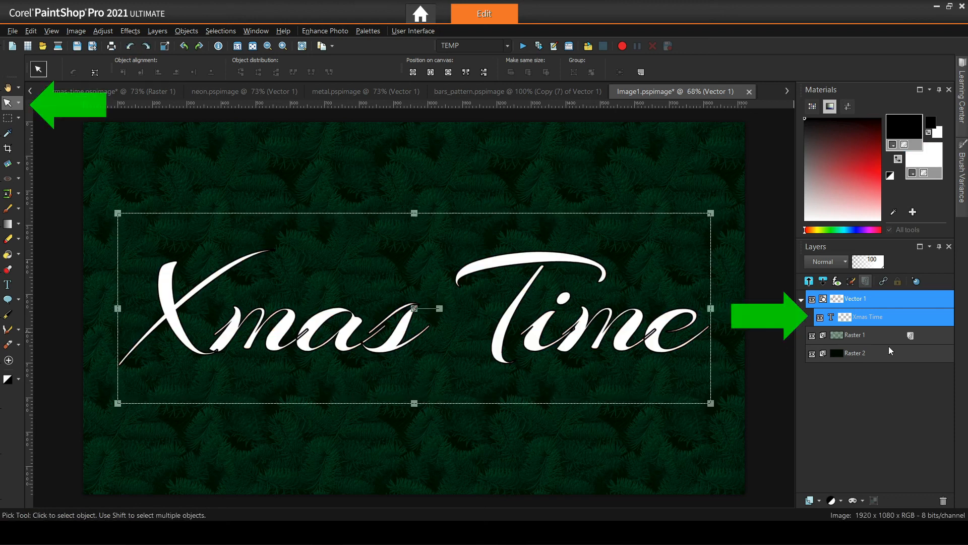
# Set the Xmas Time object's stroke width to 6,00 with the Barbed Wire line style
pyautogui.rightClick(857, 323)
pyautogui.click(853, 163)
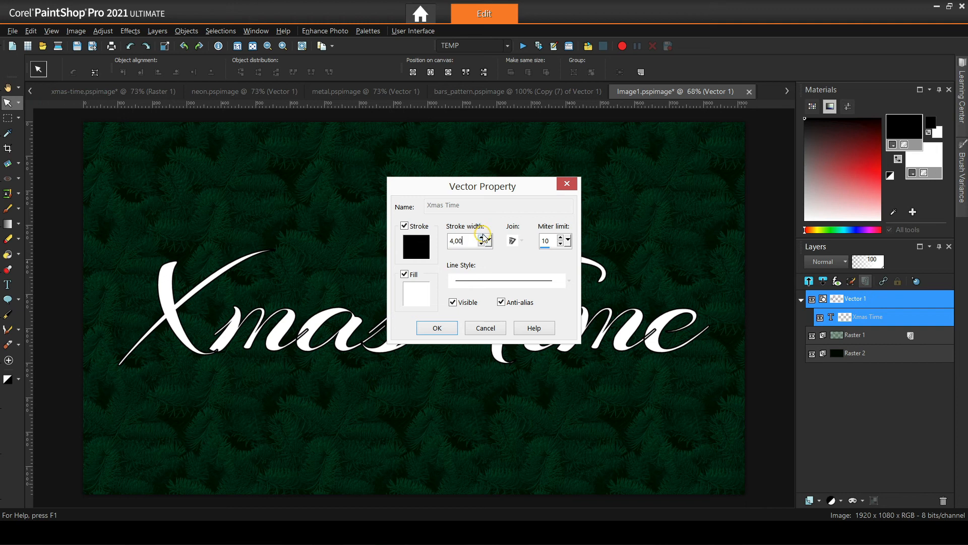
pyautogui.click(495, 276)
pyautogui.click(559, 385)
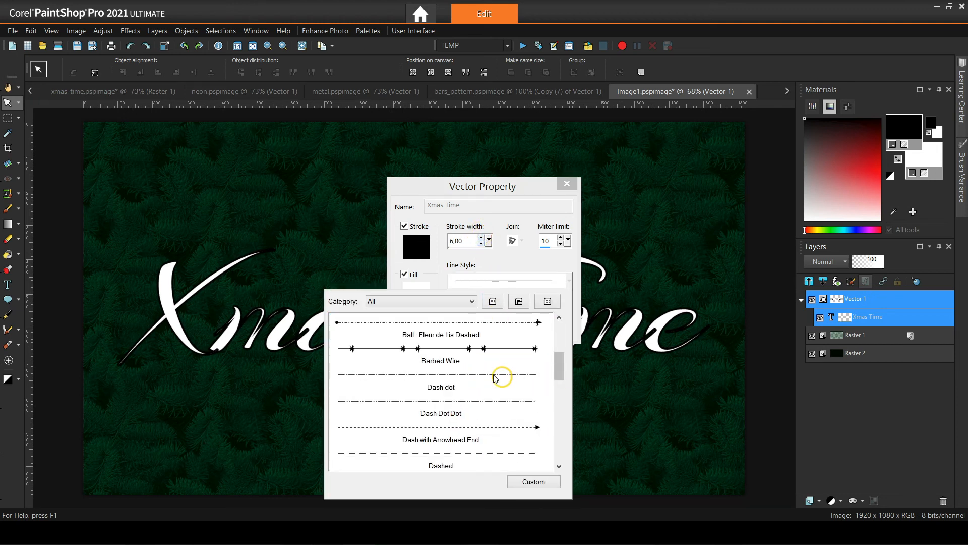
pyautogui.click(486, 347)
pyautogui.click(437, 329)
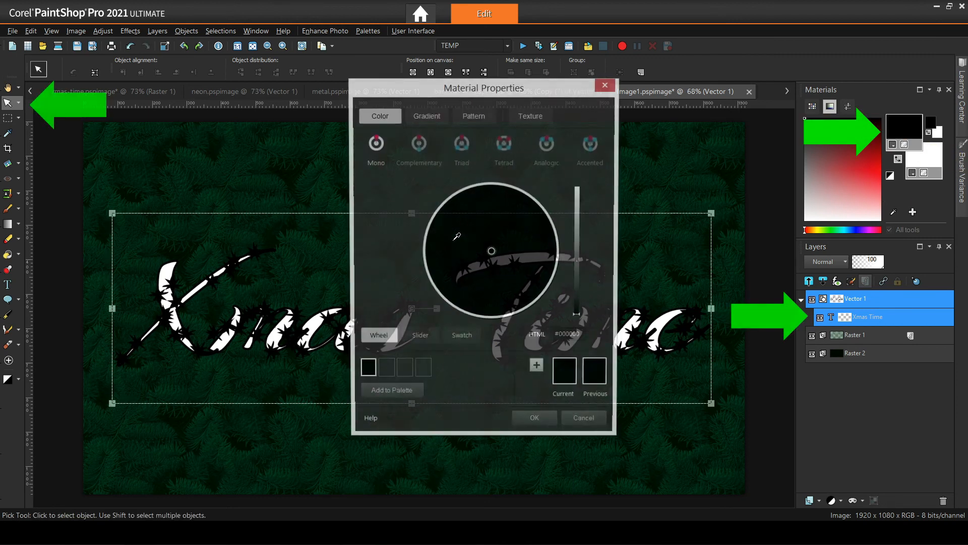
# Apply the Aqua Hues gradient as the lettering's stroke material
pyautogui.click(425, 117)
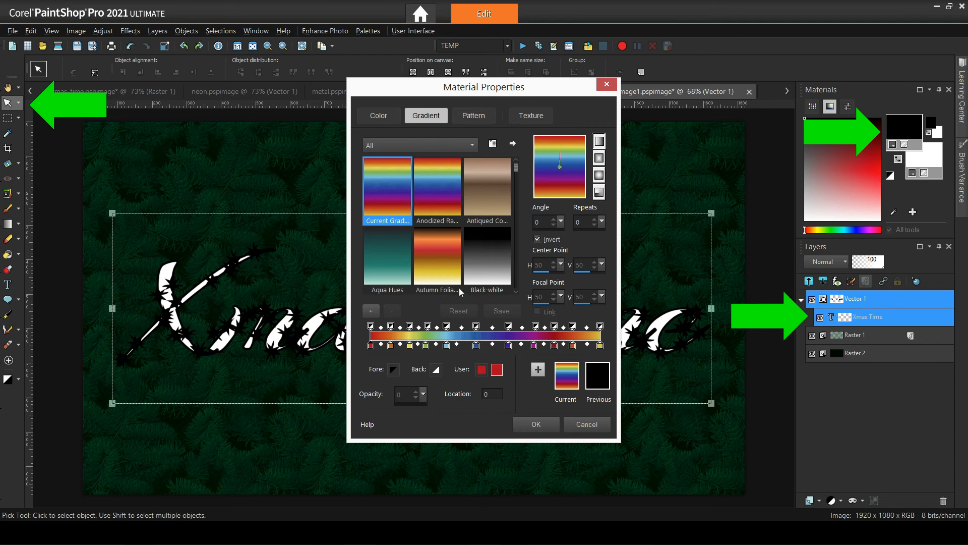
pyautogui.click(379, 254)
pyautogui.click(536, 423)
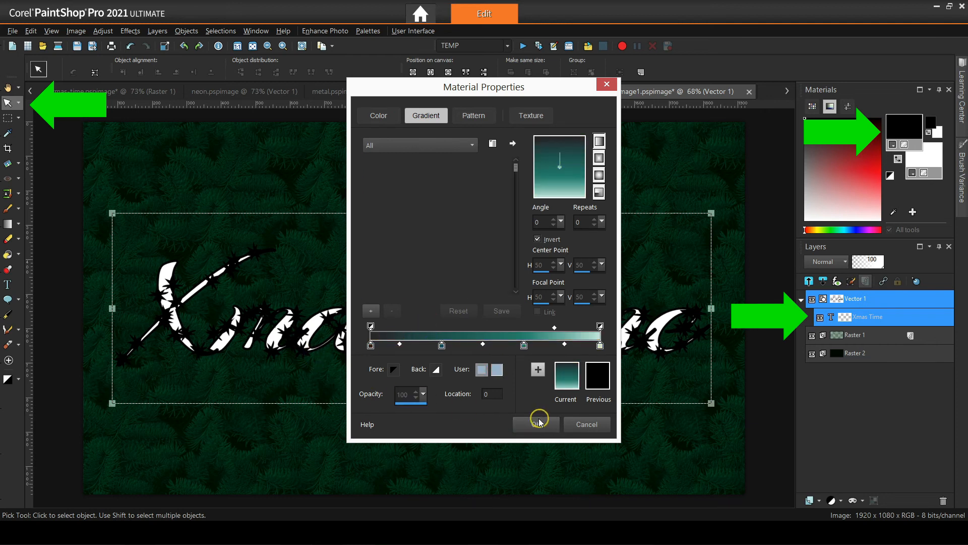
# Add the Bricks texture at a reduced scale to the lettering's gradient stroke, and inspect the textured outline up close
pyautogui.click(908, 128)
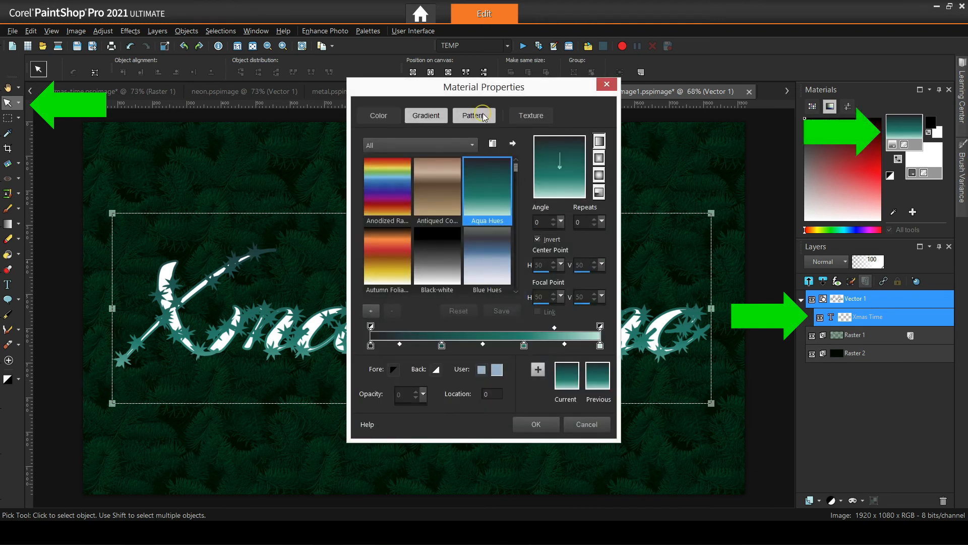
pyautogui.click(483, 115)
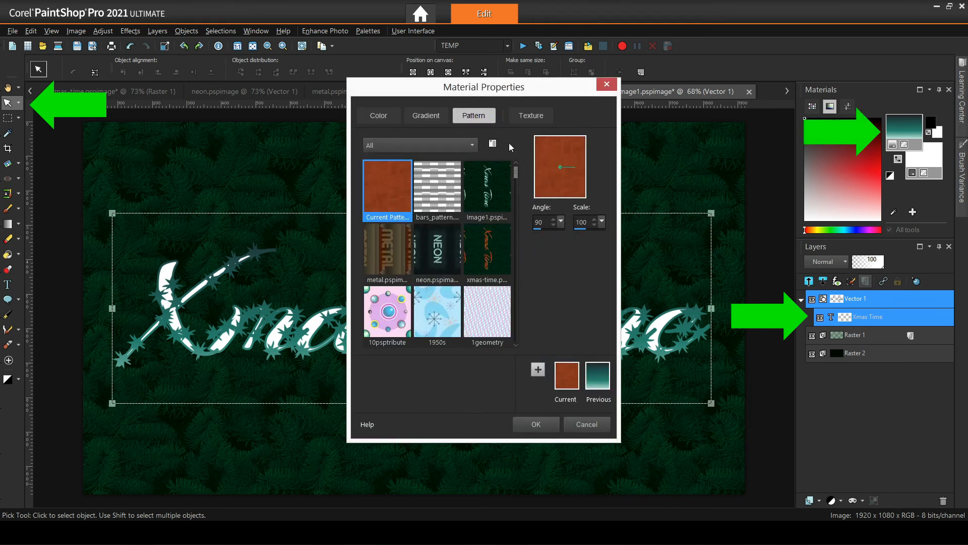
pyautogui.click(542, 116)
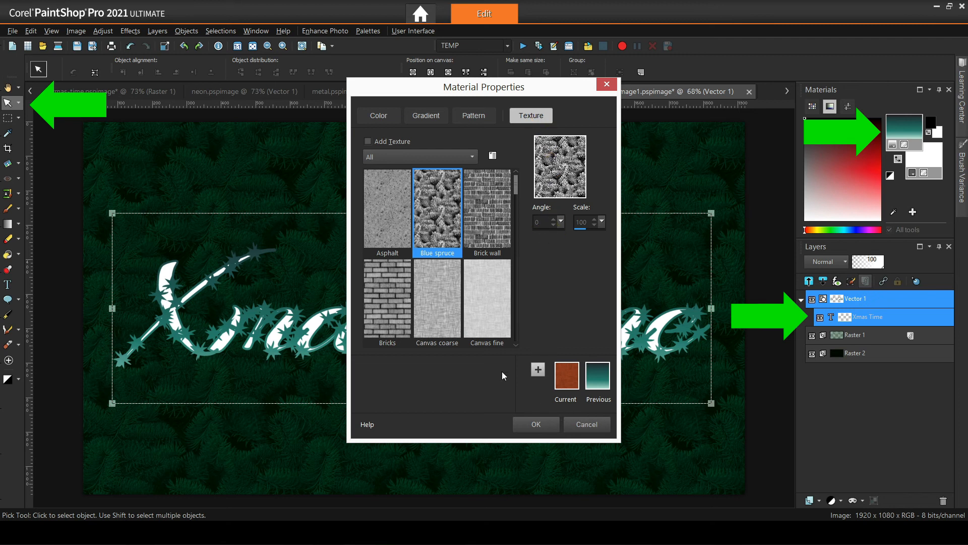
pyautogui.click(397, 319)
pyautogui.click(368, 141)
pyautogui.click(601, 222)
pyautogui.moveTo(598, 223); pyautogui.dragTo(588, 225)
pyautogui.click(542, 423)
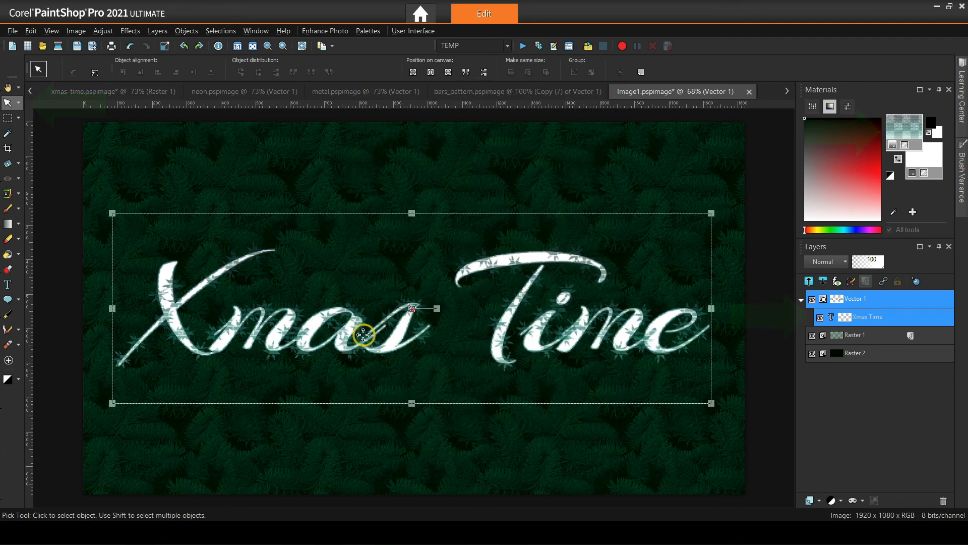
pyautogui.scroll(10, 515, 287)
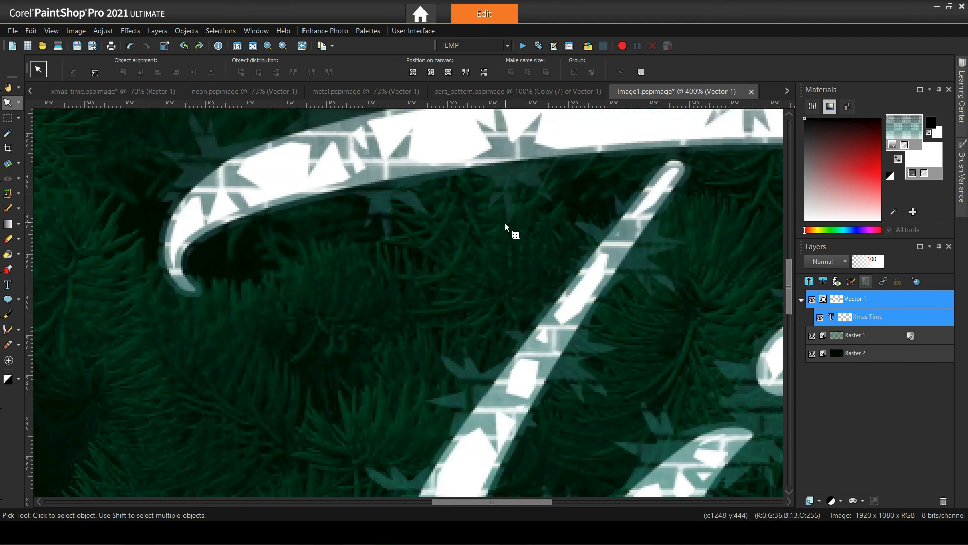
pyautogui.scroll(-5, 514, 246)
pyautogui.scroll(-1, 513, 246)
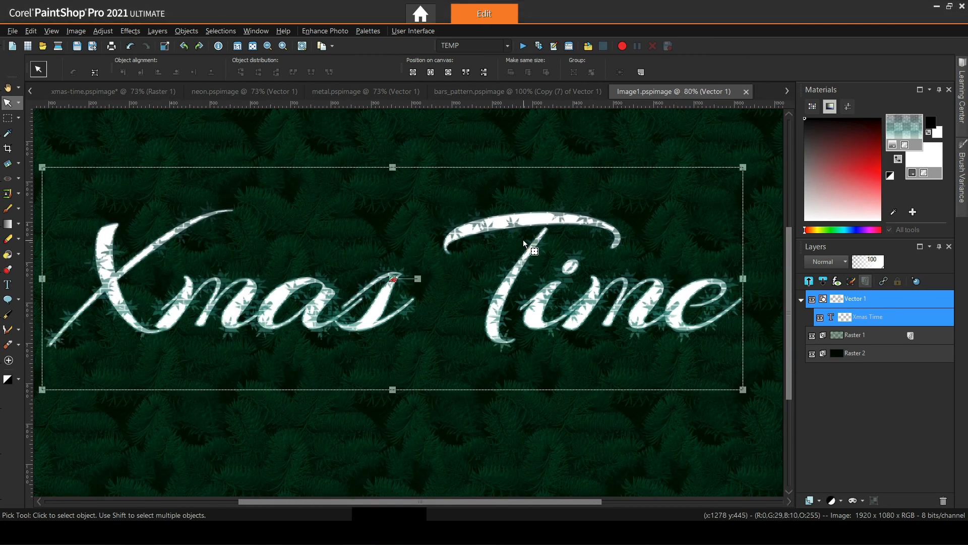
# Switch to xmas-time.pspimage and select the Xmas Time text object inside its Vector 1 layer
pyautogui.click(108, 92)
pyautogui.click(167, 245)
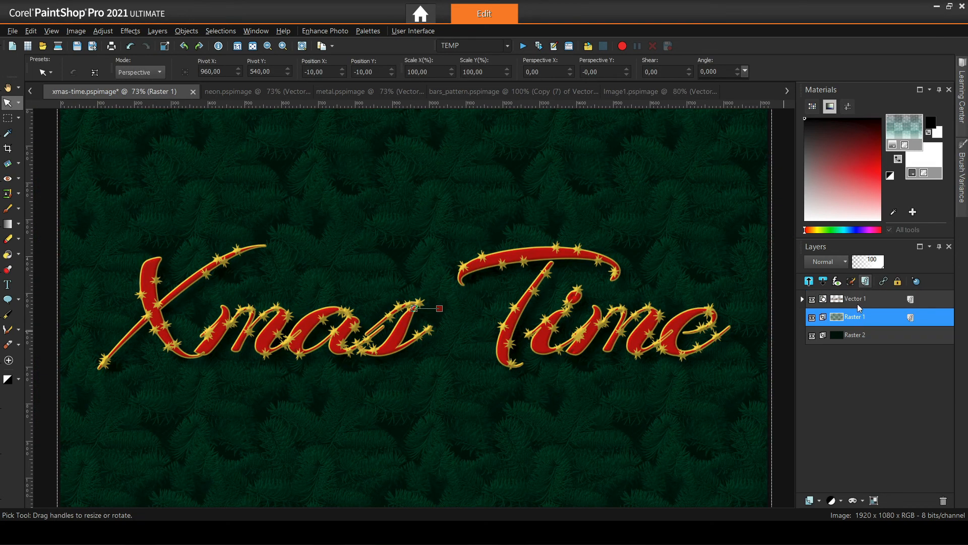
pyautogui.click(836, 301)
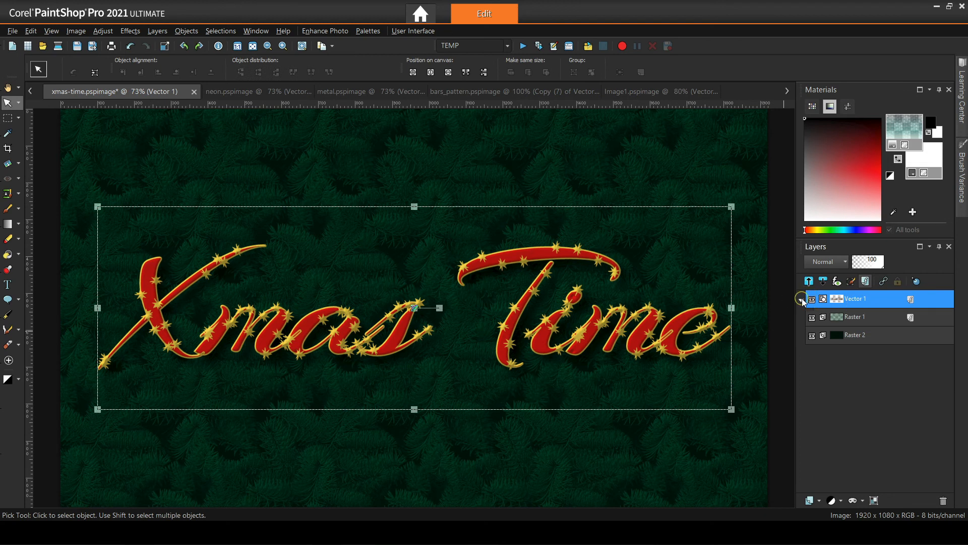
pyautogui.click(802, 298)
pyautogui.click(858, 317)
# Copy the HTML color #f71201 from the finished text's fill, review its texture settings, and leave the material unchanged
pyautogui.click(931, 154)
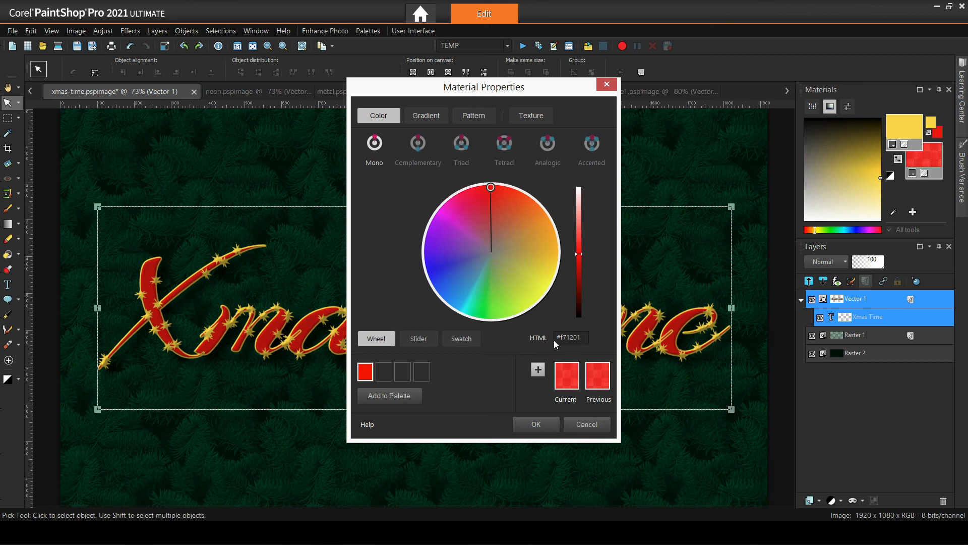
pyautogui.moveTo(580, 338); pyautogui.dragTo(525, 335)
pyautogui.rightClick(573, 337)
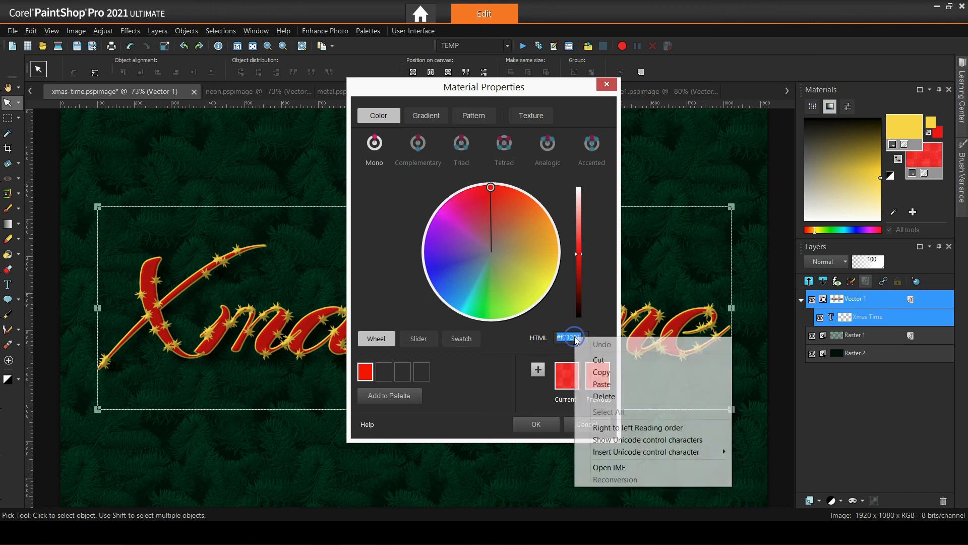
pyautogui.click(598, 364)
pyautogui.click(524, 118)
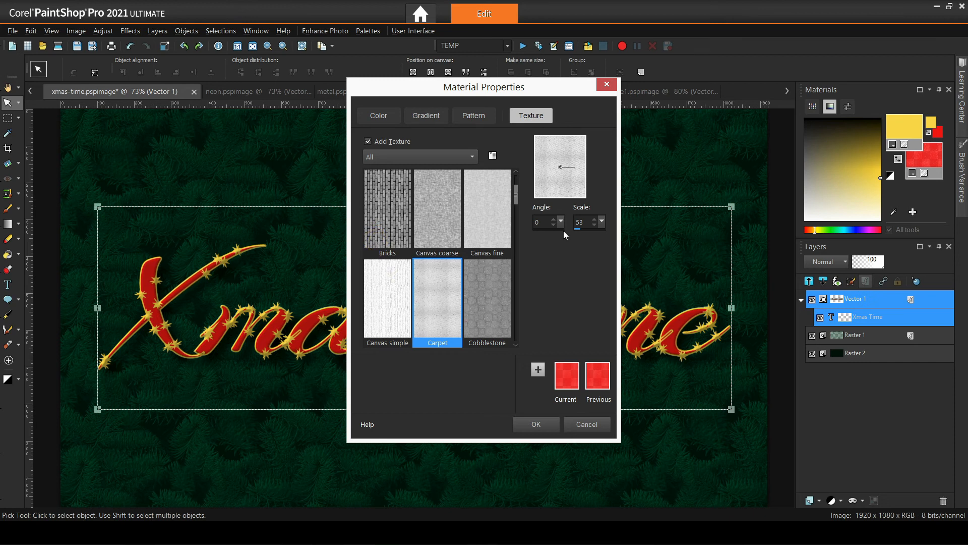
pyautogui.click(585, 424)
# Return to Image1 and paste #f71201 as the HTML color of the Xmas Time text's fill
pyautogui.click(660, 92)
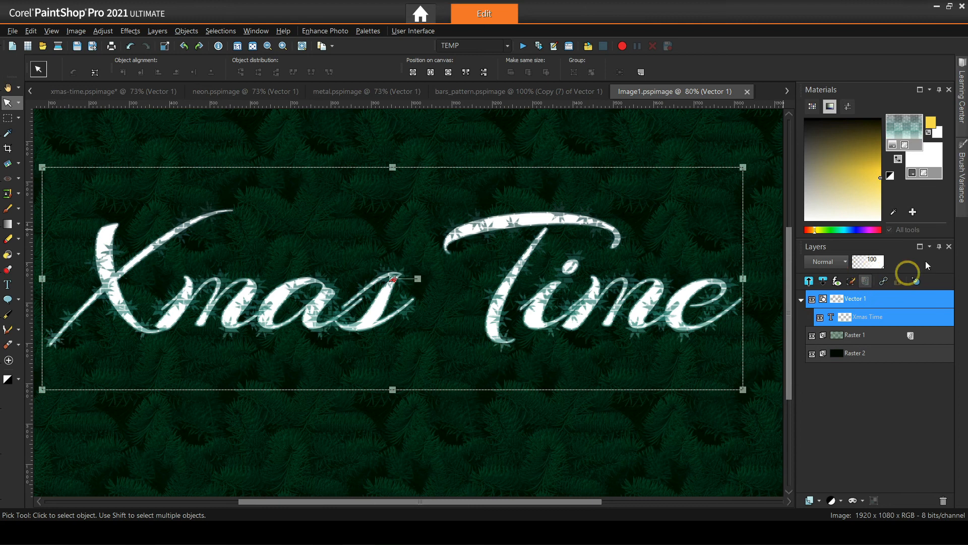
pyautogui.click(571, 278)
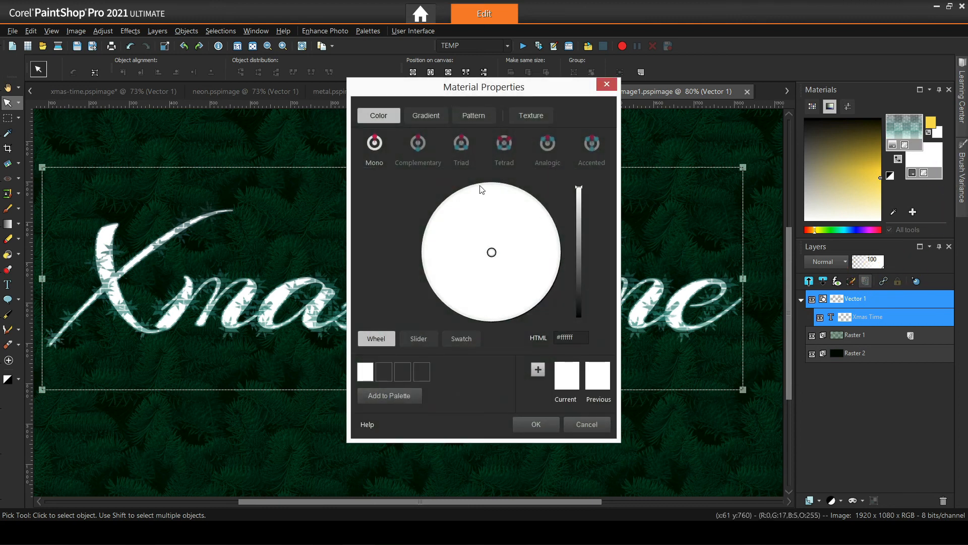
pyautogui.moveTo(581, 338); pyautogui.dragTo(530, 338)
pyautogui.rightClick(558, 337)
pyautogui.click(587, 383)
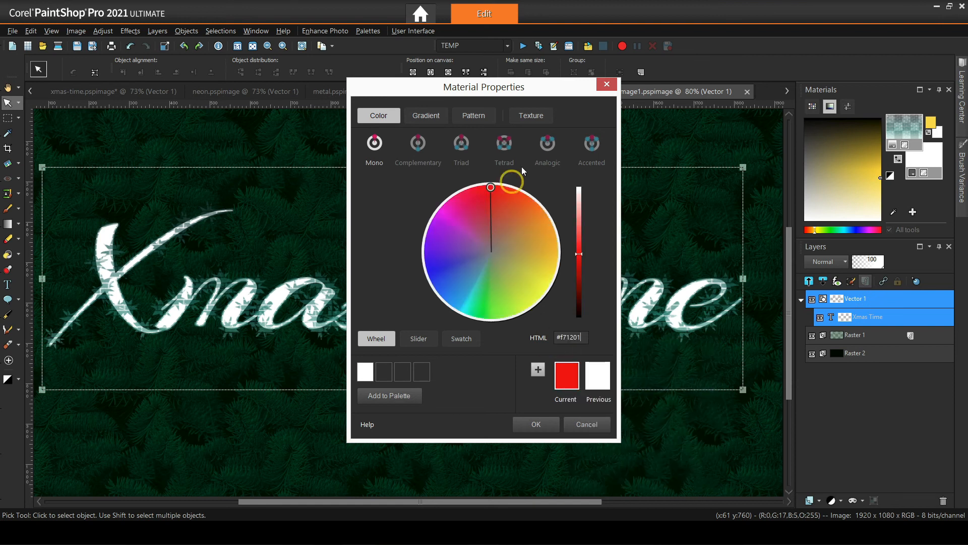
# Add the Carpet texture to the Xmas Time text's red fill, apply the material, and save Image1
pyautogui.click(534, 116)
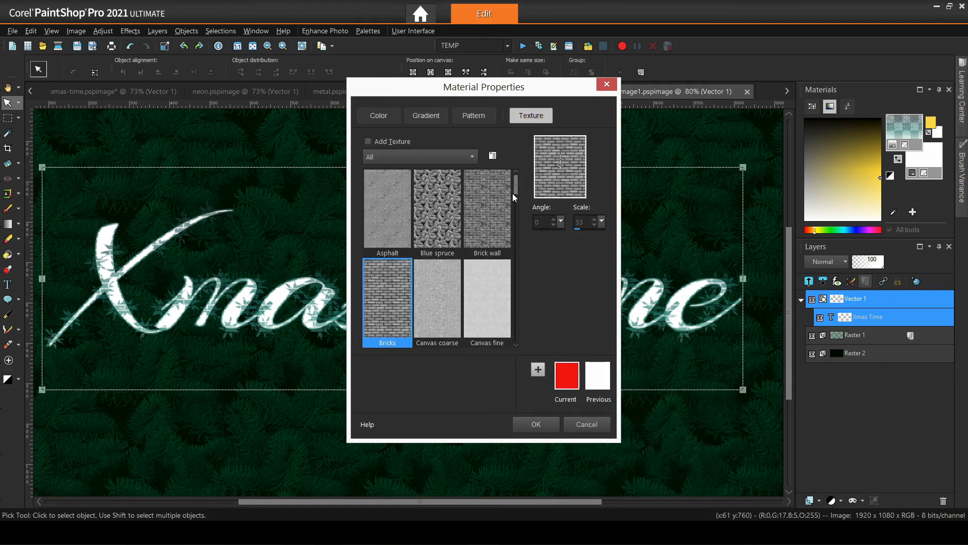
pyautogui.moveTo(513, 194); pyautogui.dragTo(518, 212)
pyautogui.click(436, 218)
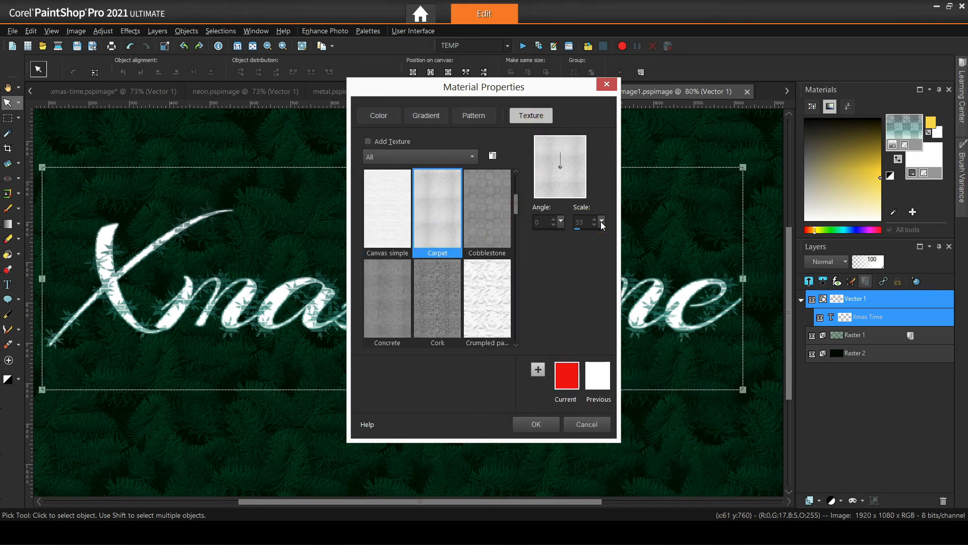
pyautogui.click(394, 141)
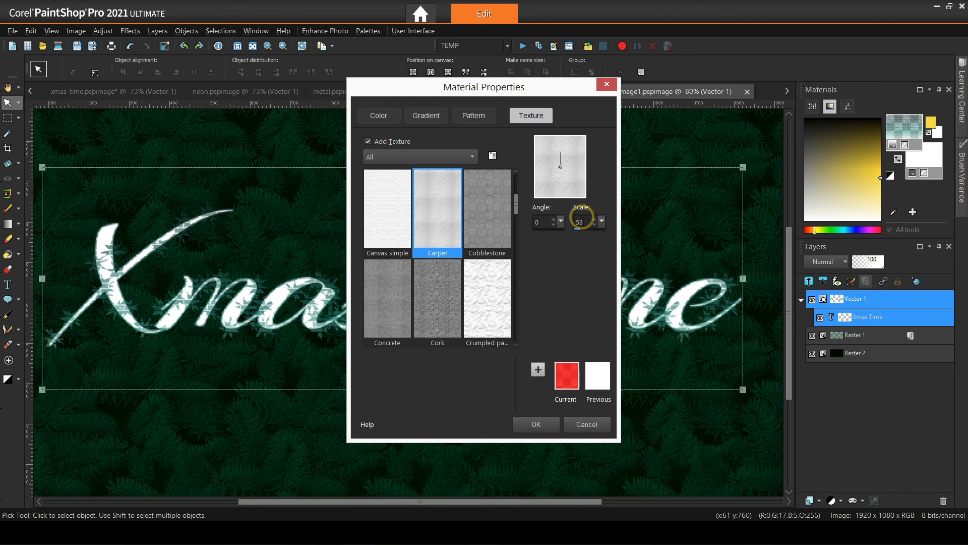
pyautogui.click(535, 424)
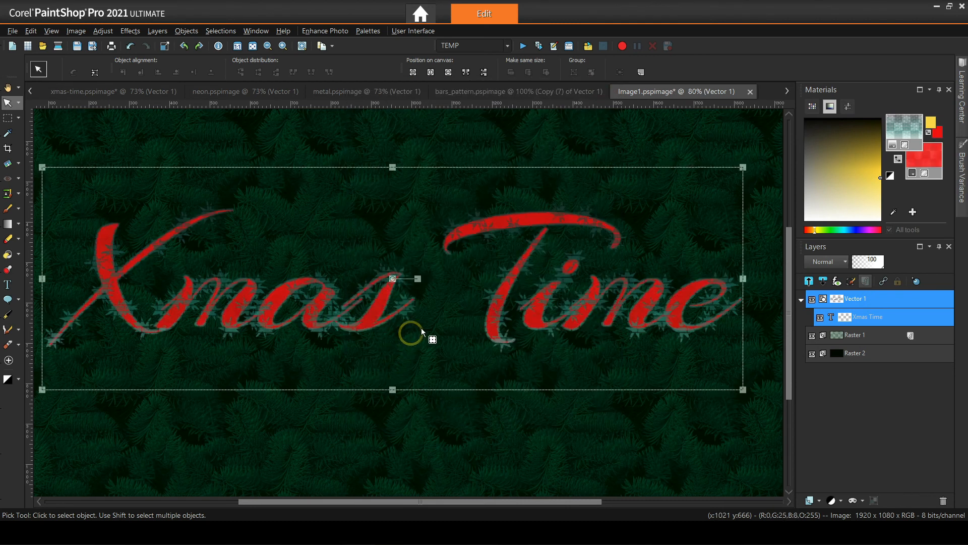
pyautogui.hotkey('ctrl', 's')
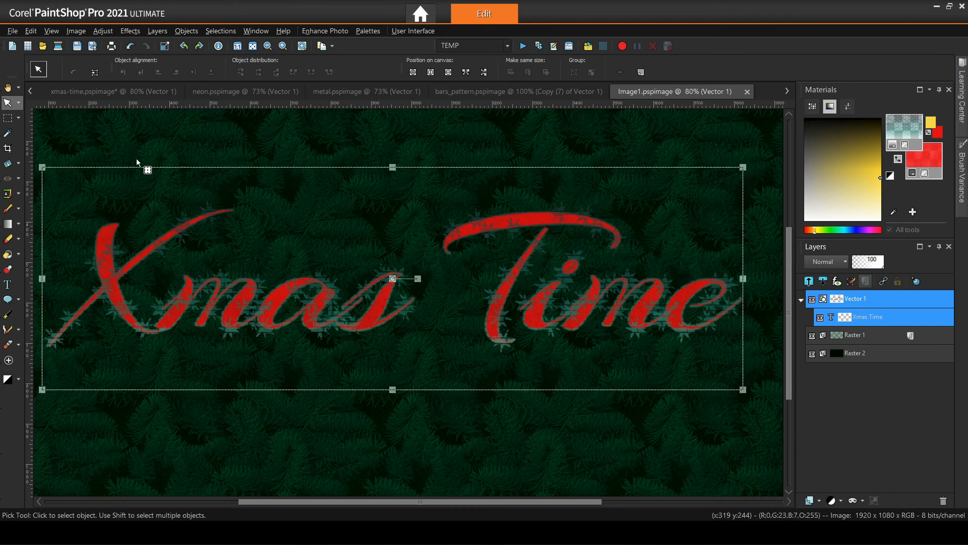
# Switch to xmas-time.pspimage, open the Xmas Time lettering for editing with the Text tool, review its additional line options, and cancel the edit
pyautogui.click(120, 94)
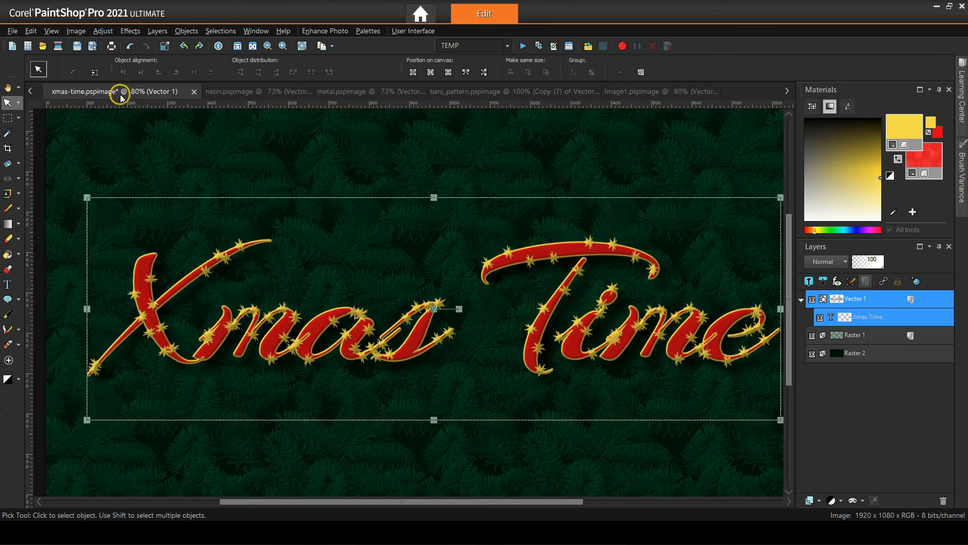
pyautogui.click(8, 285)
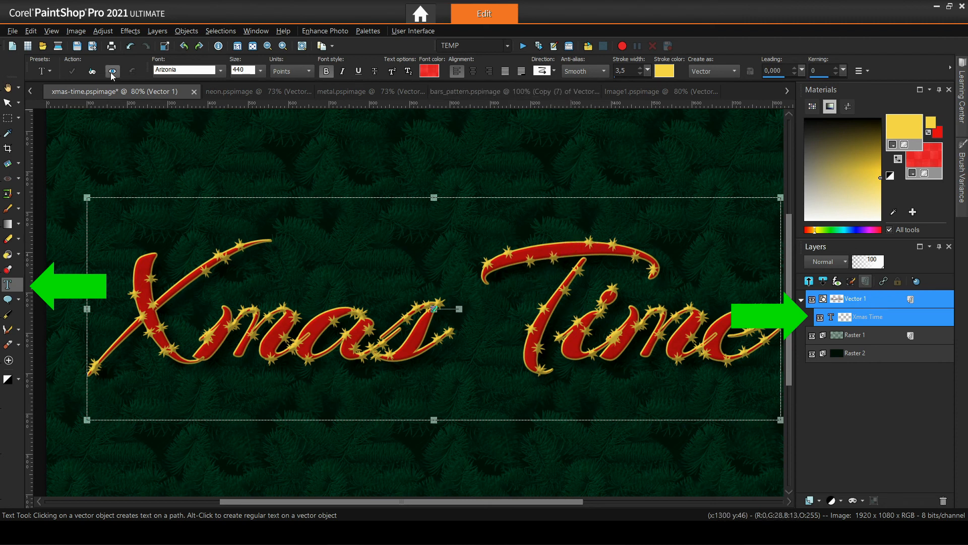
pyautogui.click(863, 71)
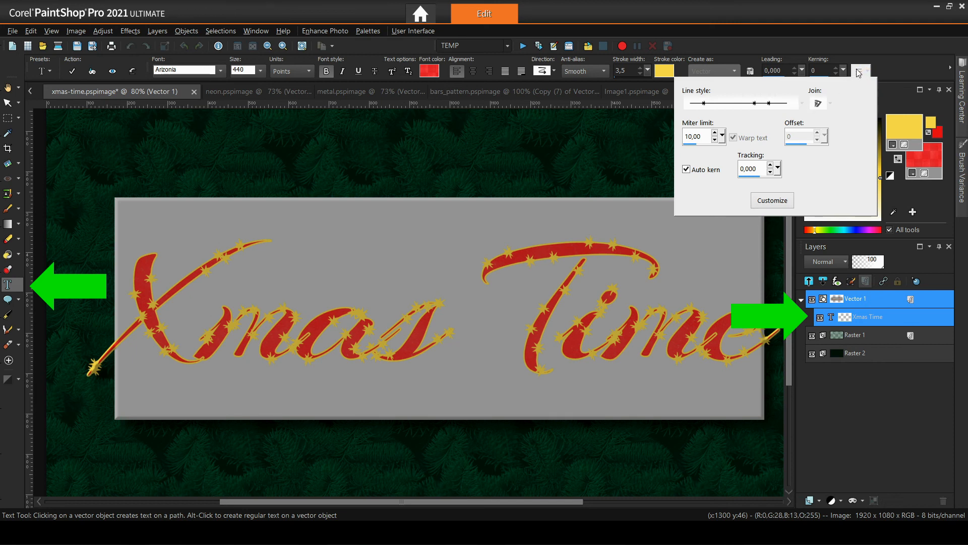
pyautogui.click(859, 73)
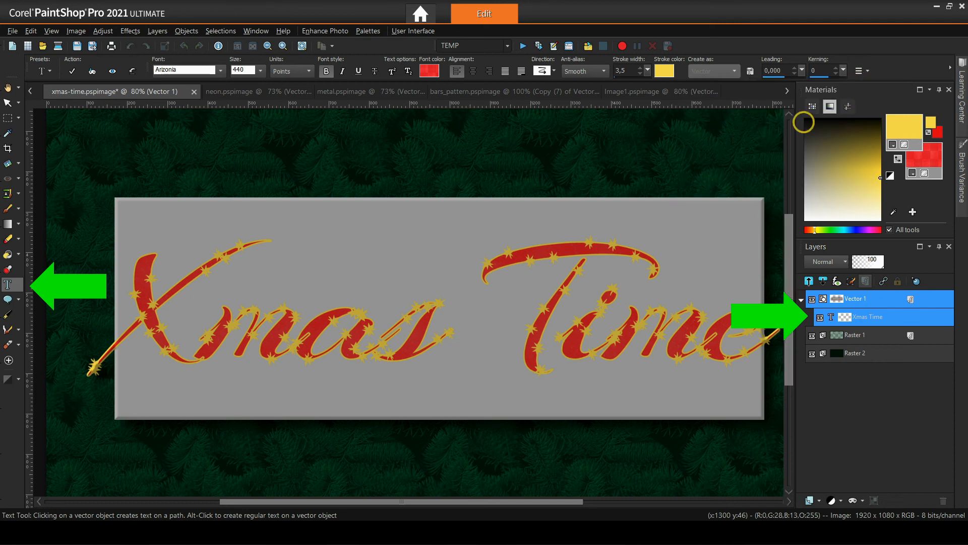
pyautogui.click(132, 71)
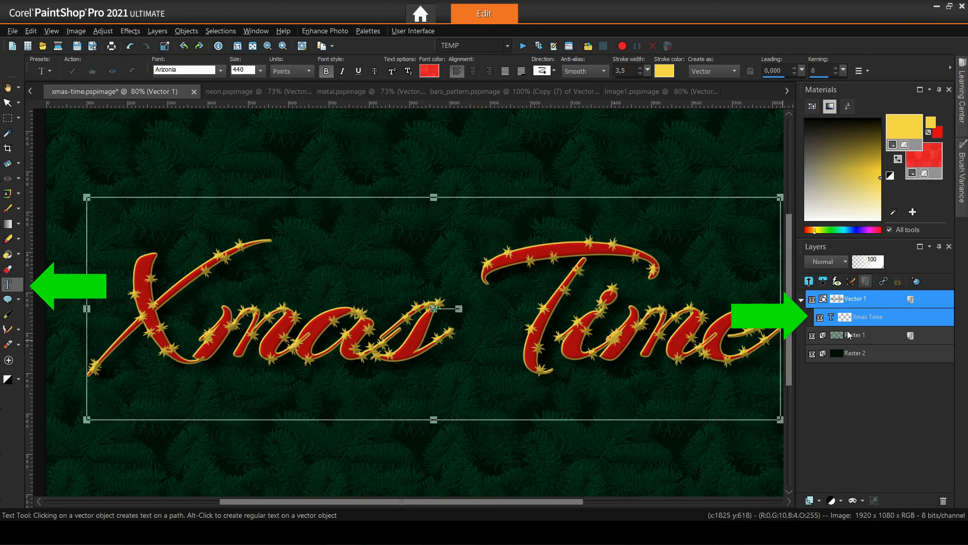
# Reopen the Xmas Time text object for editing from its layer entry, view the lettering up close and in full, and leave editing
pyautogui.moveTo(882, 314)
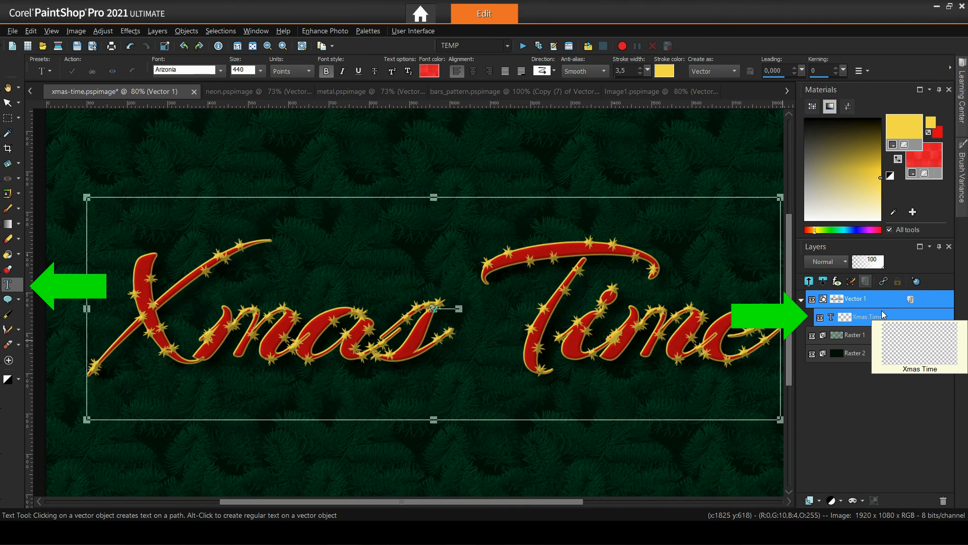
pyautogui.rightClick(852, 317)
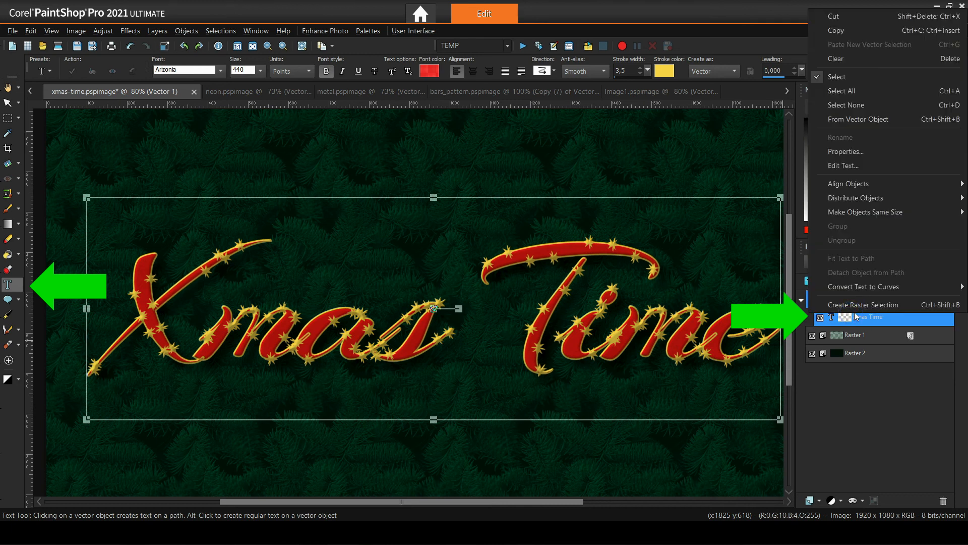
pyautogui.click(859, 166)
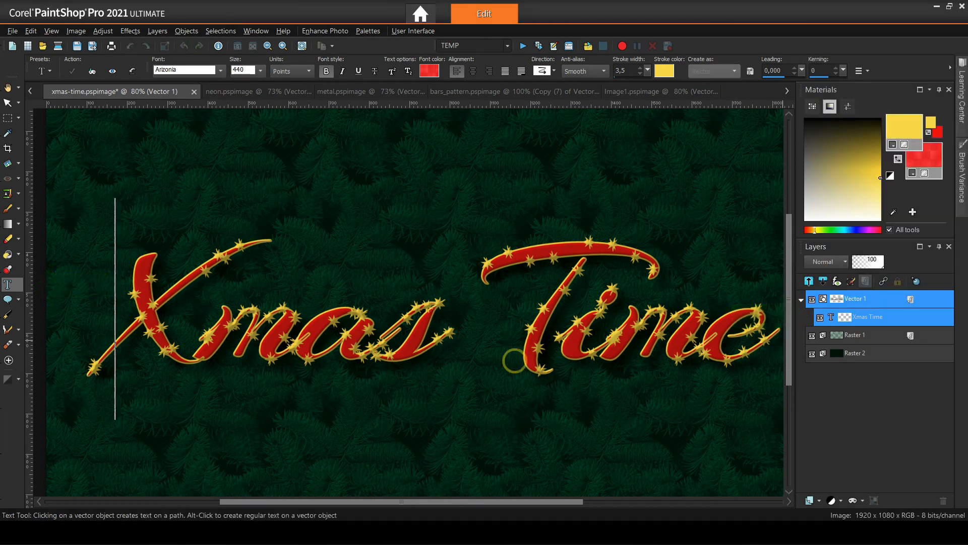
pyautogui.scroll(2, 202, 322)
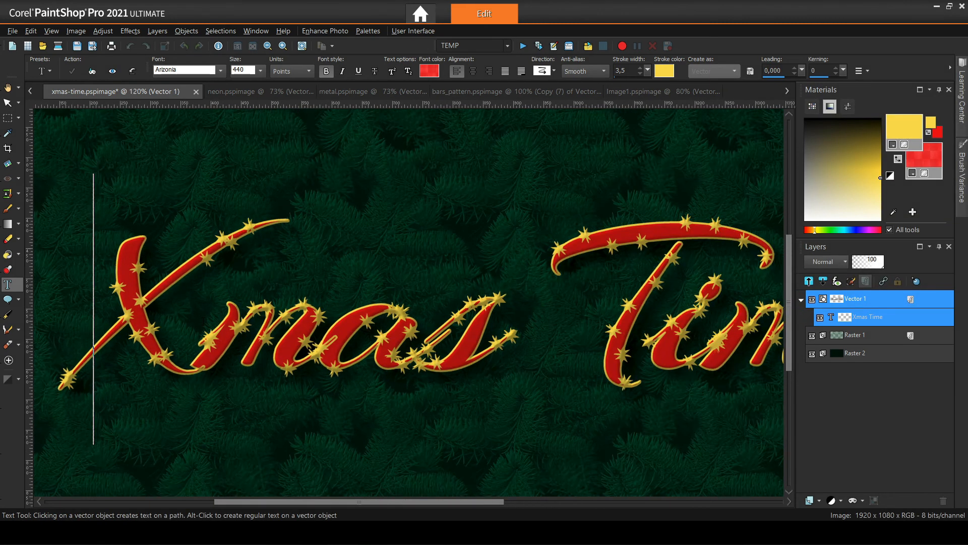
pyautogui.scroll(-3, 207, 315)
pyautogui.press('BackSpace')
pyautogui.click(70, 70)
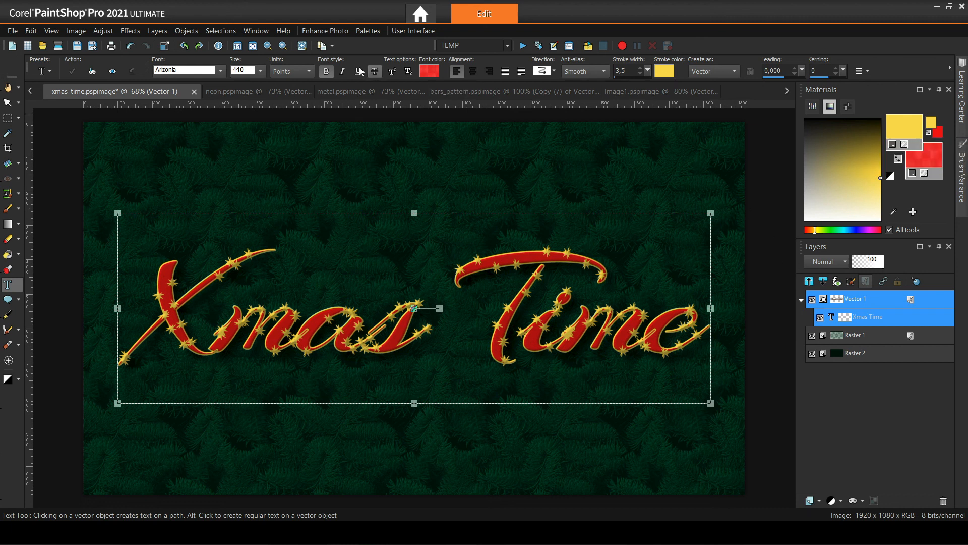
# Save the Xmas Time lettering's current text settings as a preset named My Xmas Font
pyautogui.click(44, 73)
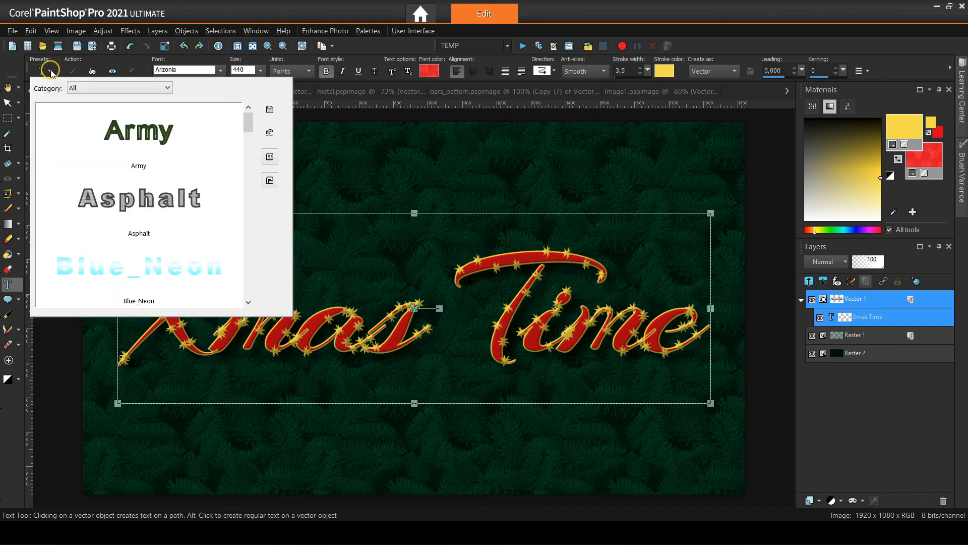
pyautogui.click(270, 109)
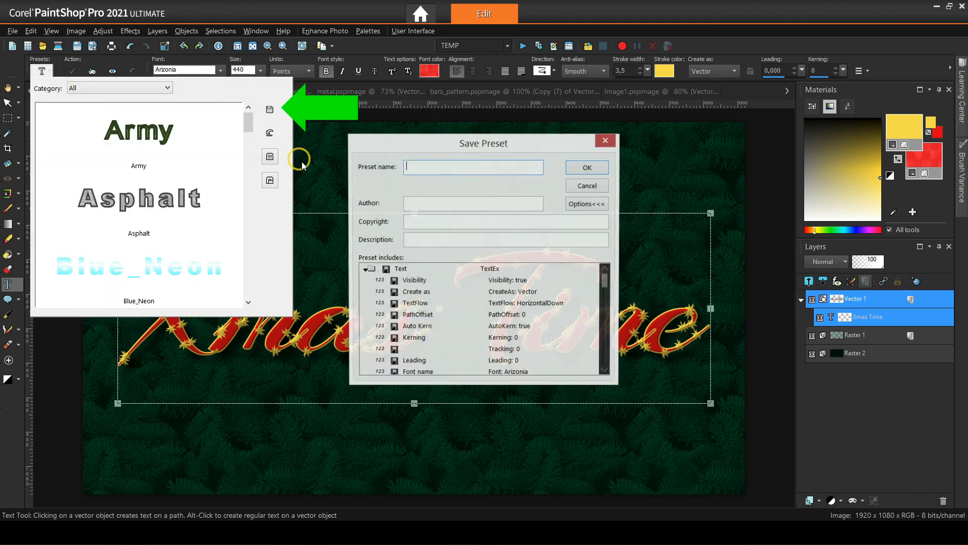
pyautogui.rightClick(447, 168)
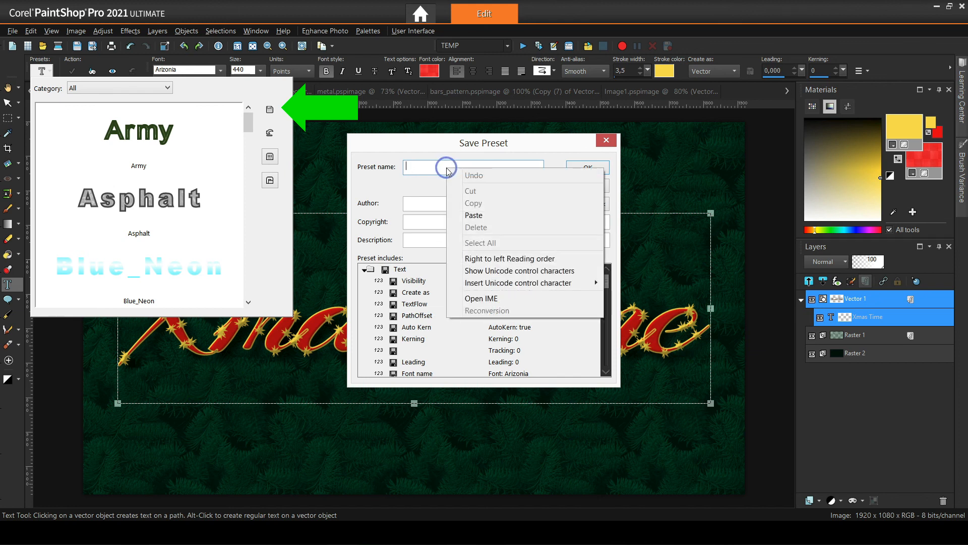
pyautogui.click(461, 210)
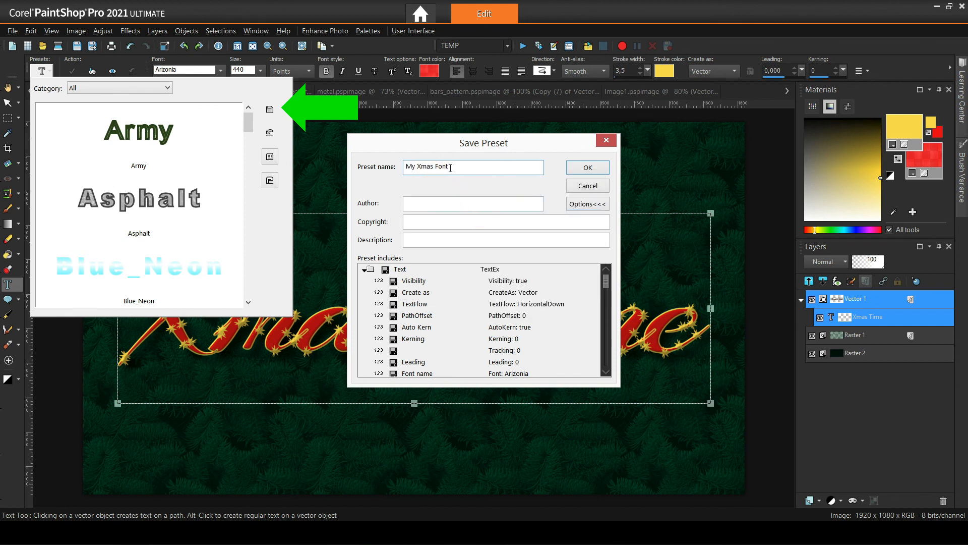
pyautogui.click(588, 168)
# Select the My Xmas Font preset and review the preset management options in the Resource Manager
pyautogui.moveTo(253, 124); pyautogui.dragTo(247, 216)
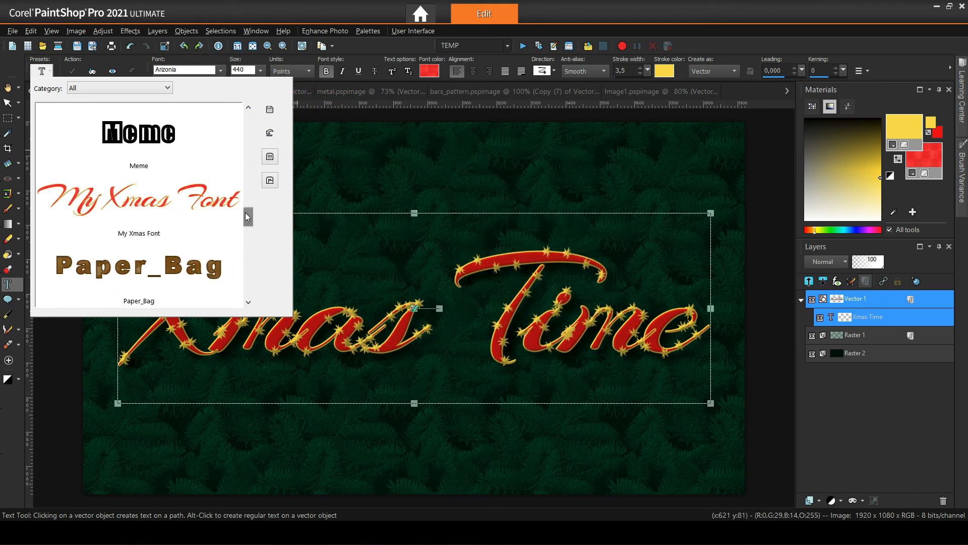
pyautogui.click(204, 199)
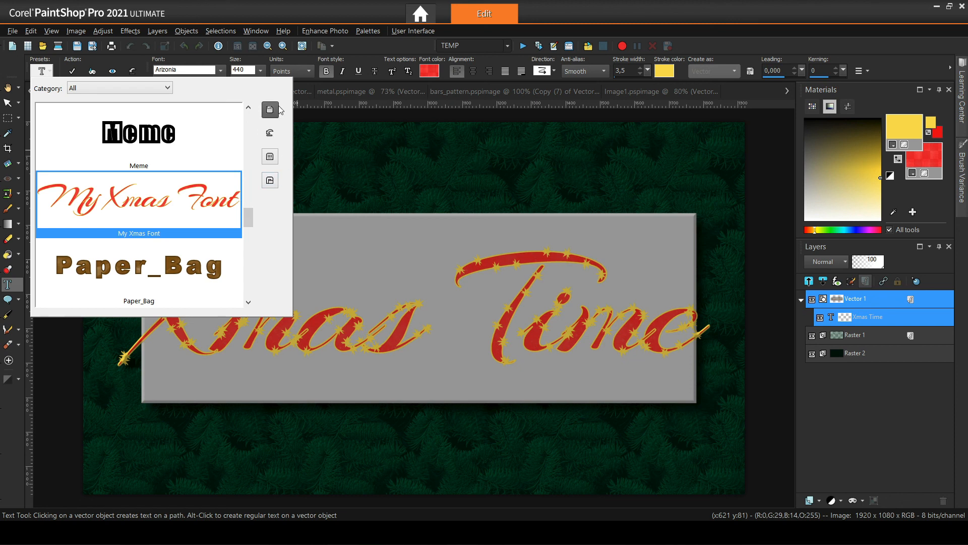
pyautogui.click(270, 157)
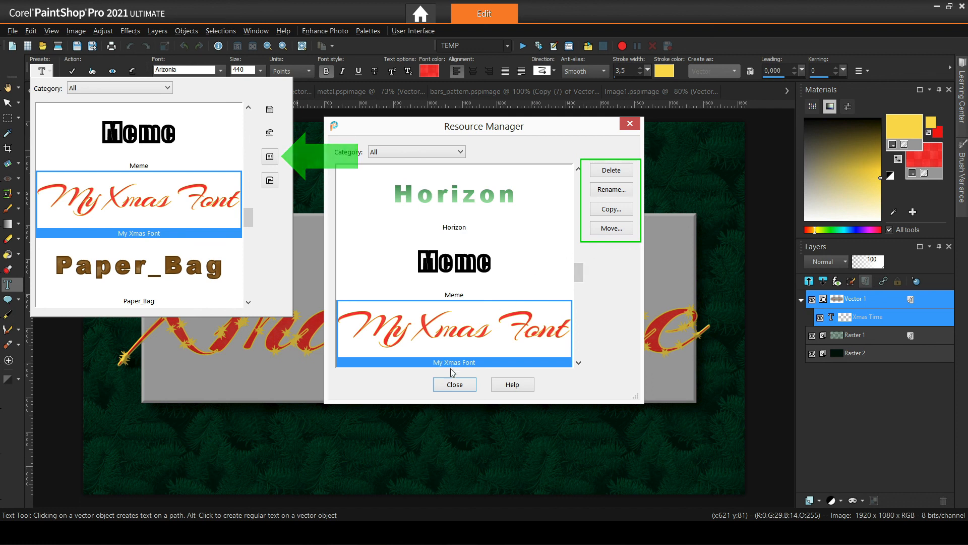
pyautogui.click(454, 384)
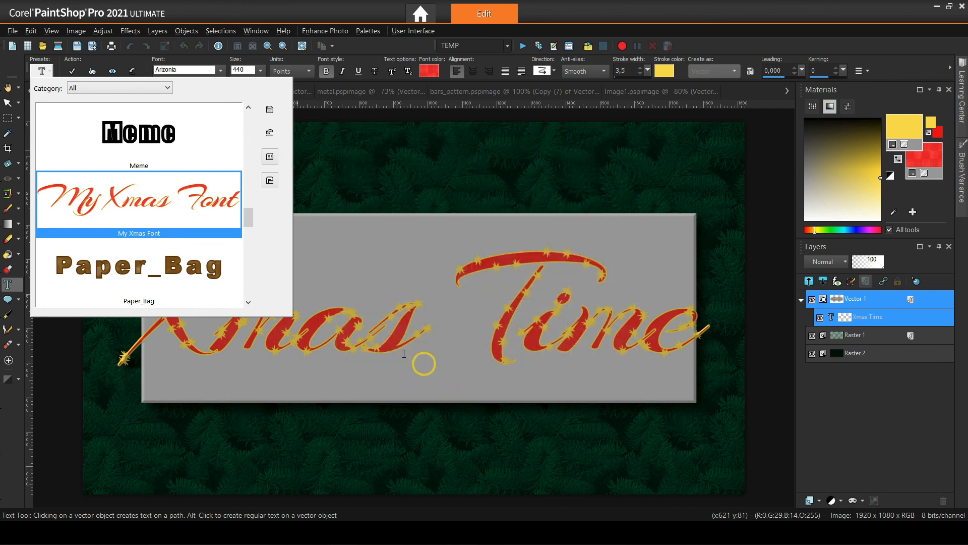
pyautogui.click(159, 204)
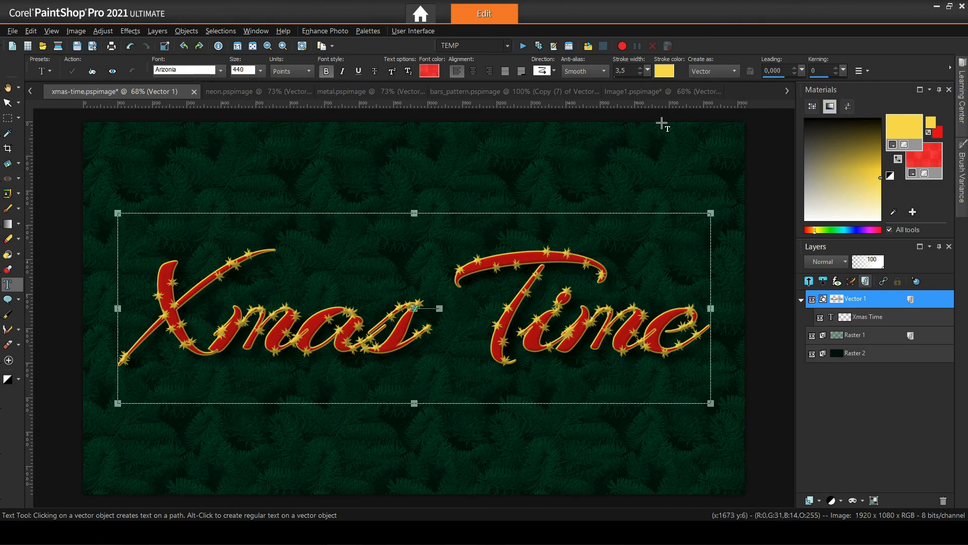
# Return to Image1, apply the My Xmas Font preset to its Xmas Time text, and switch to the Pan tool
pyautogui.click(688, 92)
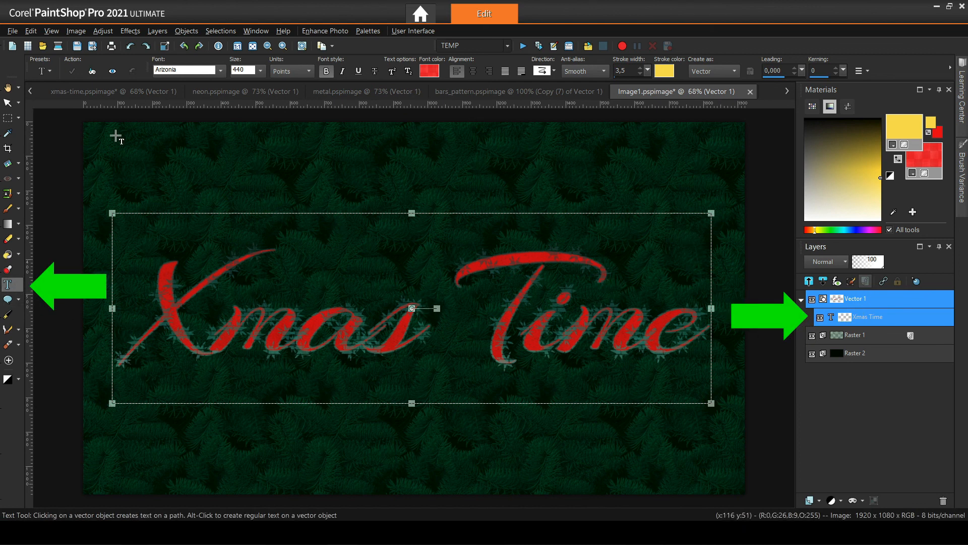
pyautogui.click(42, 71)
pyautogui.click(121, 212)
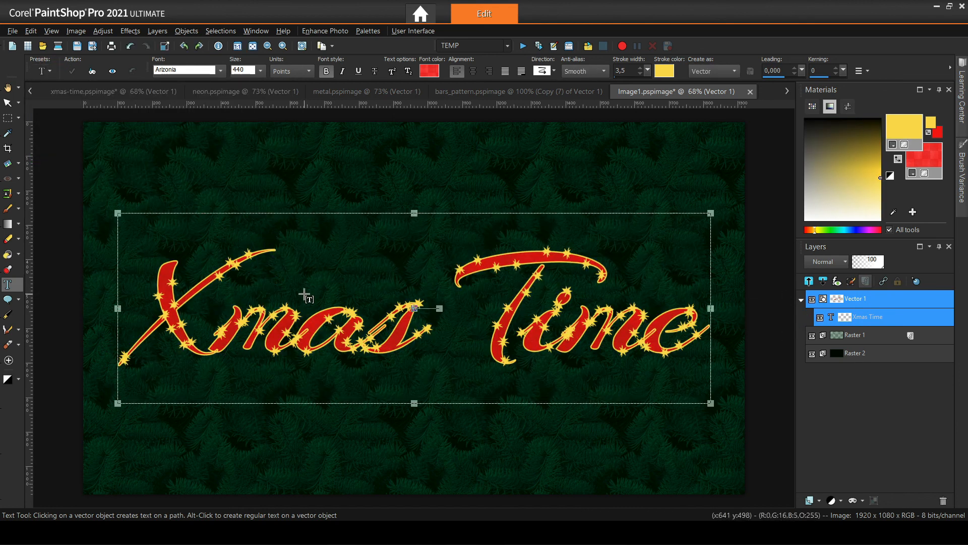
pyautogui.moveTo(855, 305)
pyautogui.click(9, 87)
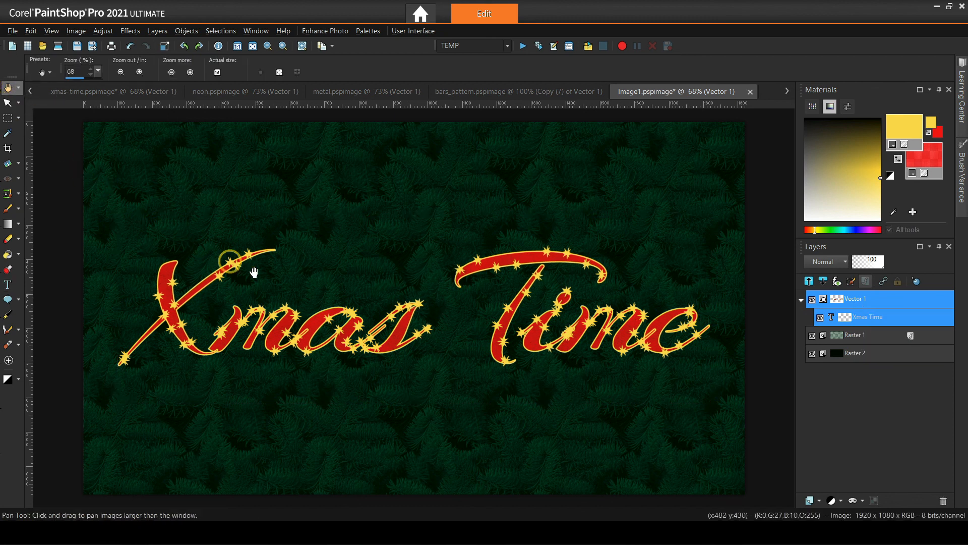
# Copy the layer styles from Vector 1 in xmas-time.pspimage and paste them onto Vector 1 in Image1
pyautogui.click(106, 92)
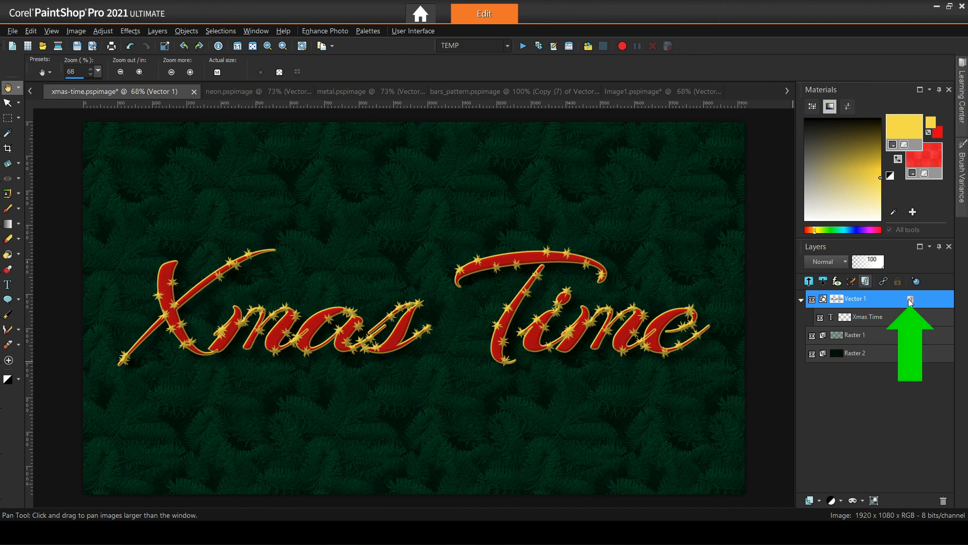
pyautogui.rightClick(871, 297)
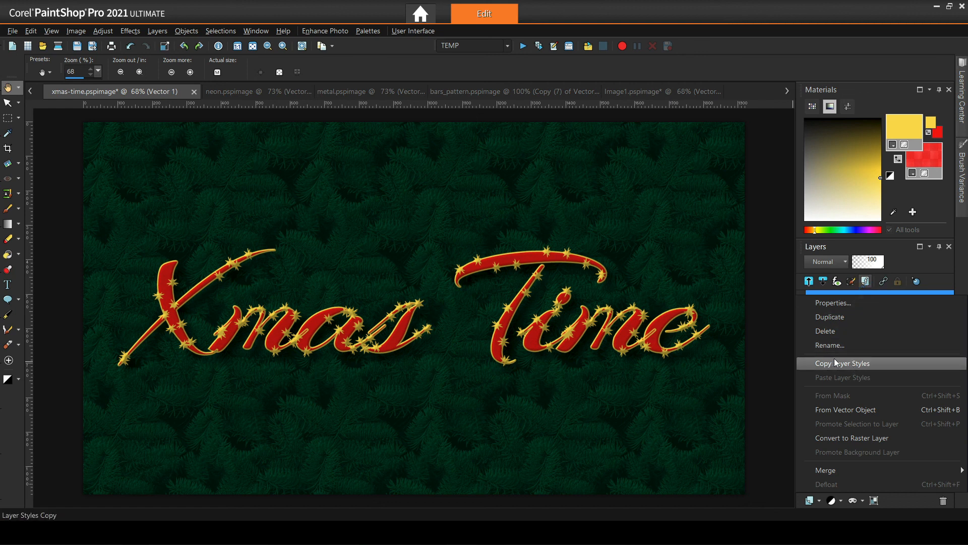
pyautogui.click(850, 363)
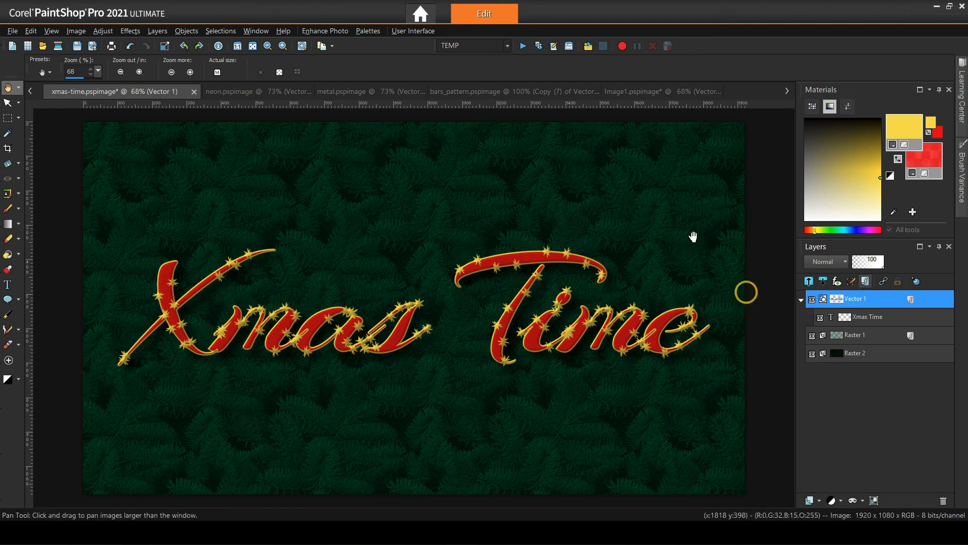
pyautogui.click(671, 91)
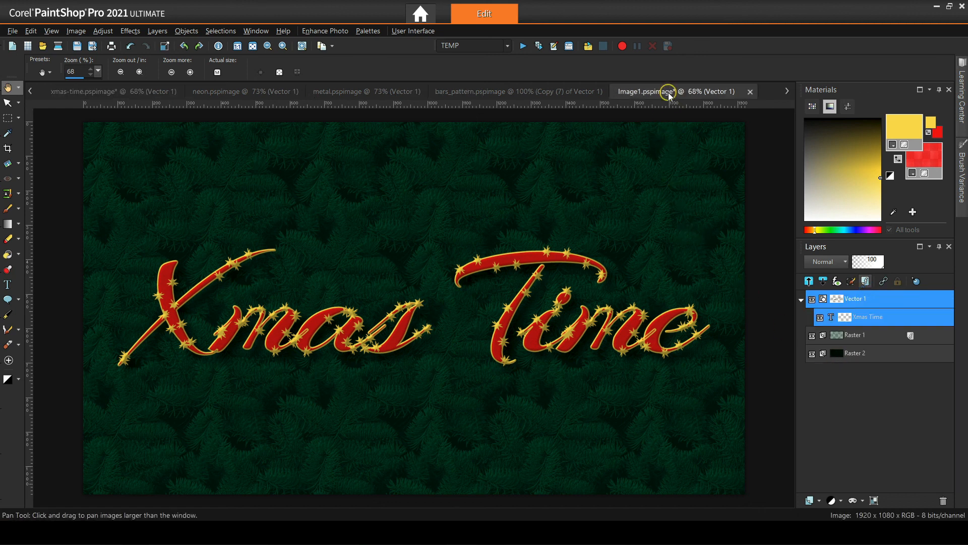
pyautogui.rightClick(864, 300)
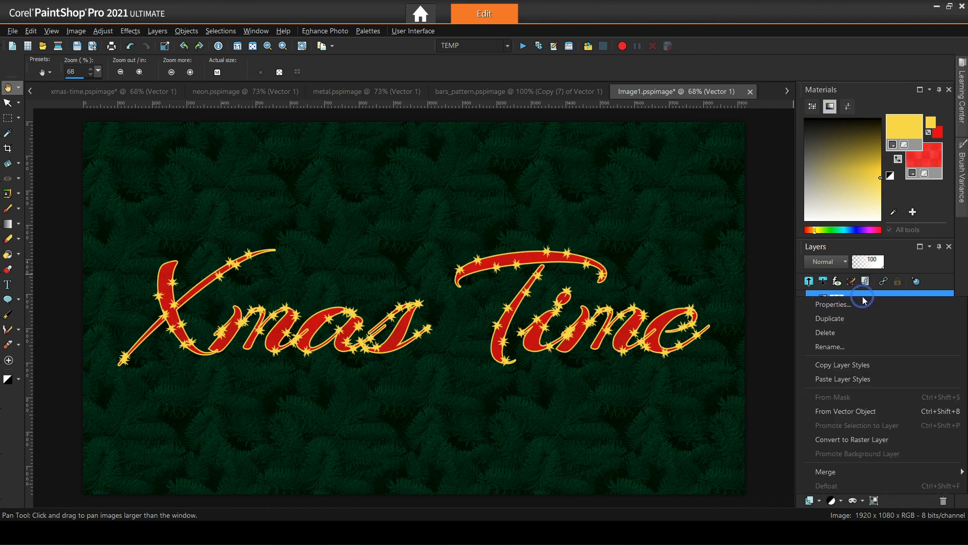
pyautogui.click(847, 382)
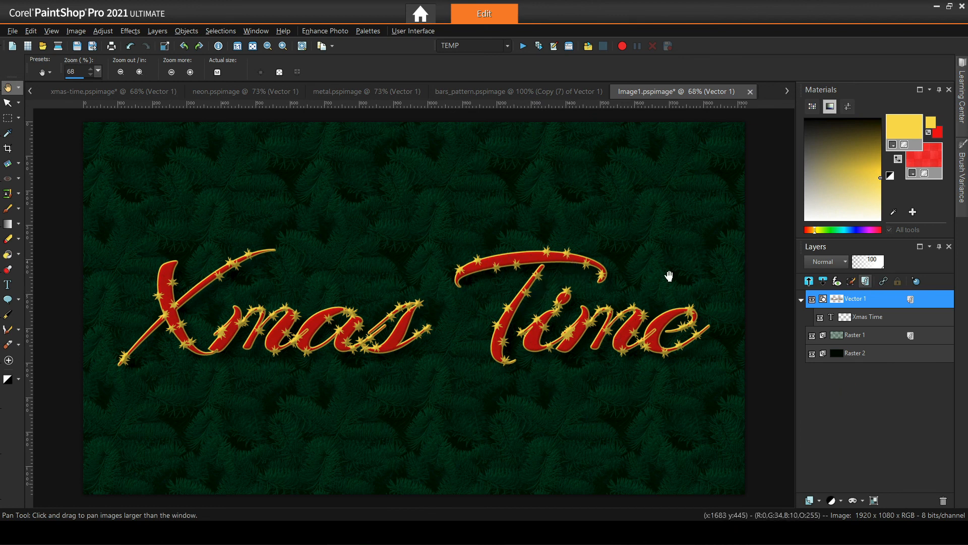
# Review the Emboss and Drop Shadow settings in the layer styles of Vector 1, leaving them as they are
pyautogui.click(916, 282)
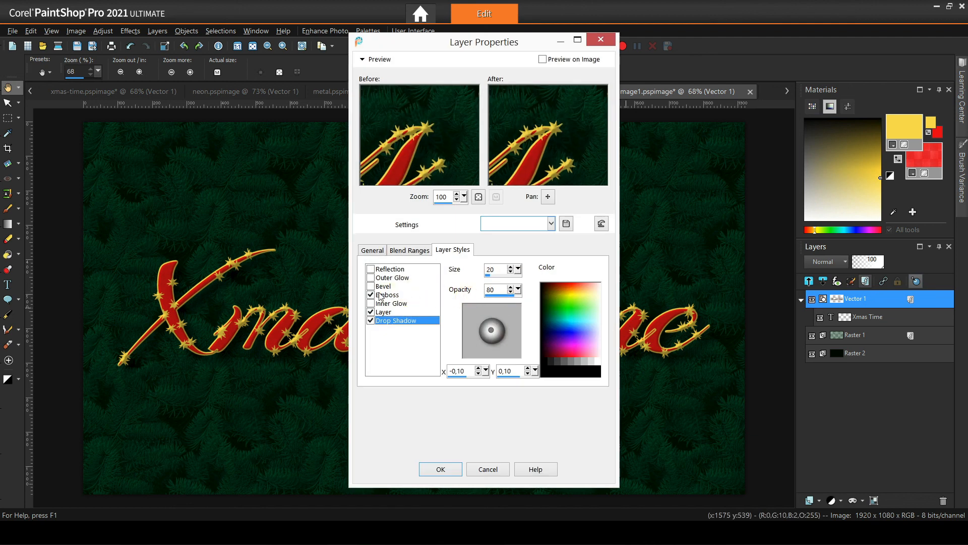
pyautogui.click(428, 294)
pyautogui.click(503, 281)
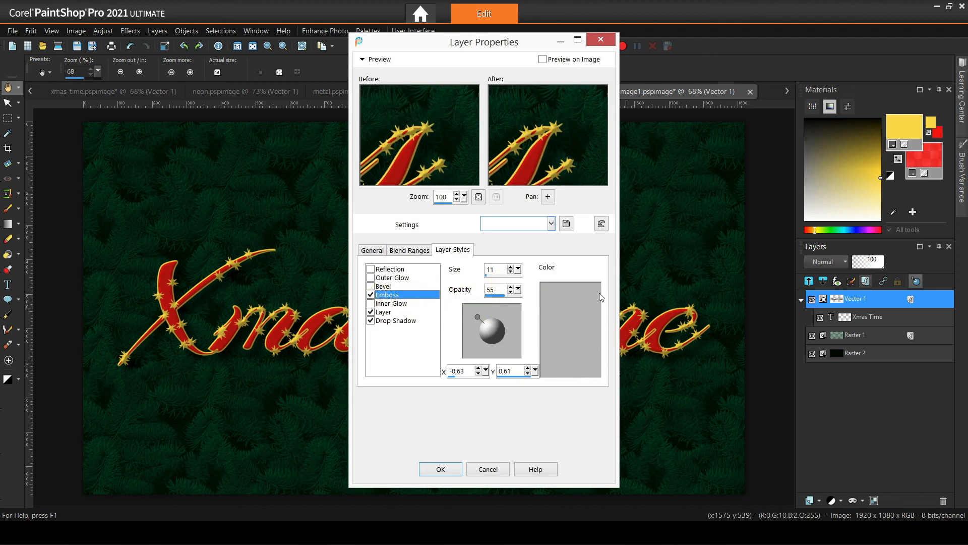
pyautogui.click(394, 321)
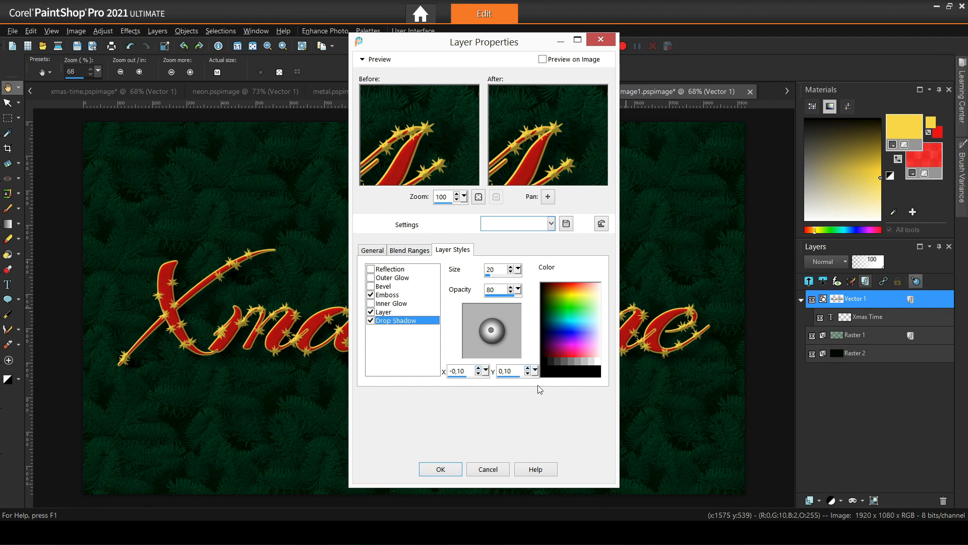
pyautogui.click(486, 468)
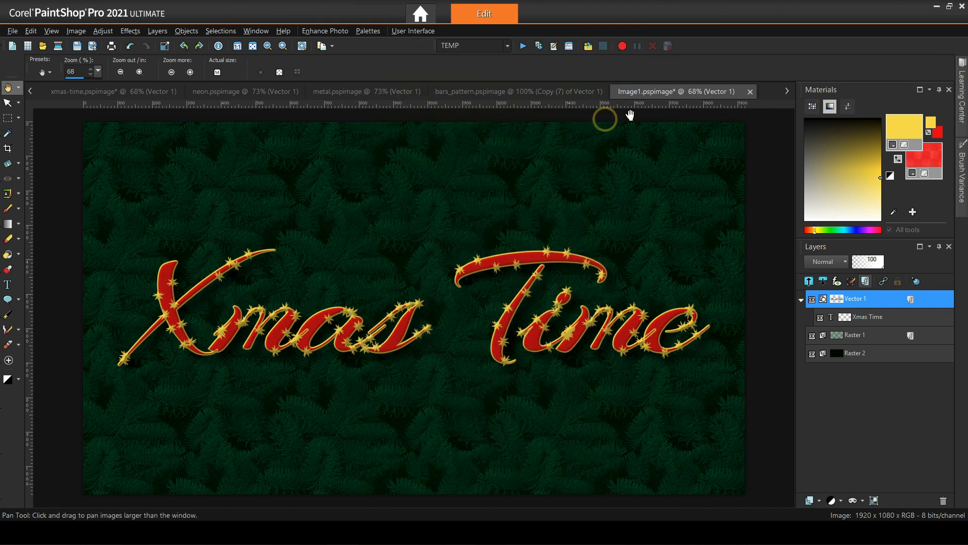
# Inspect the lettering's fill up close and review the color and texture settings of the red fill material without changing them
pyautogui.scroll(6, 557, 292)
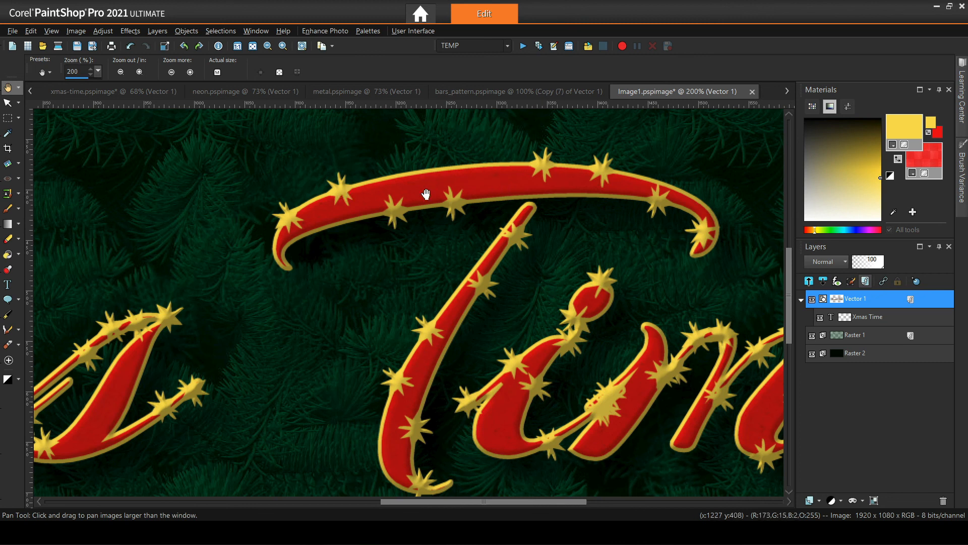
pyautogui.click(928, 156)
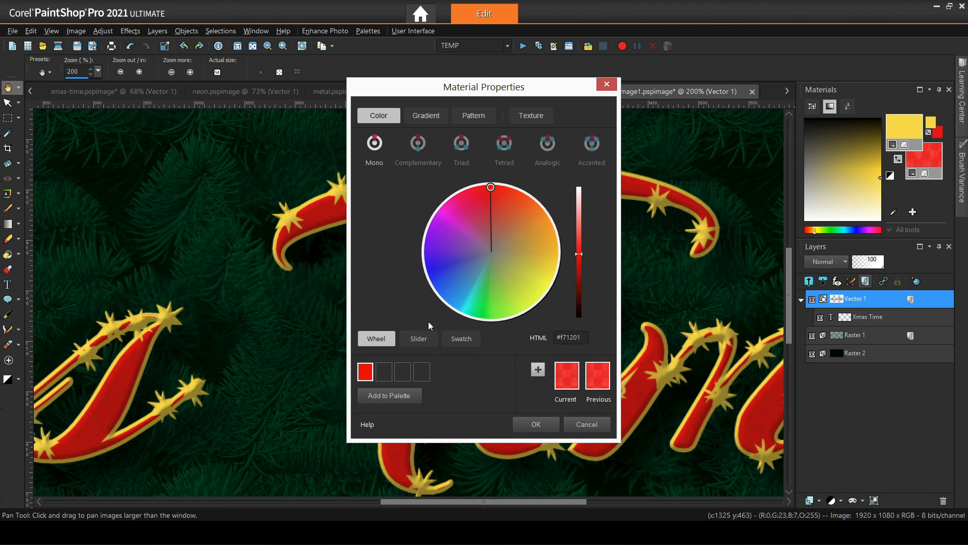
pyautogui.click(531, 116)
pyautogui.click(444, 282)
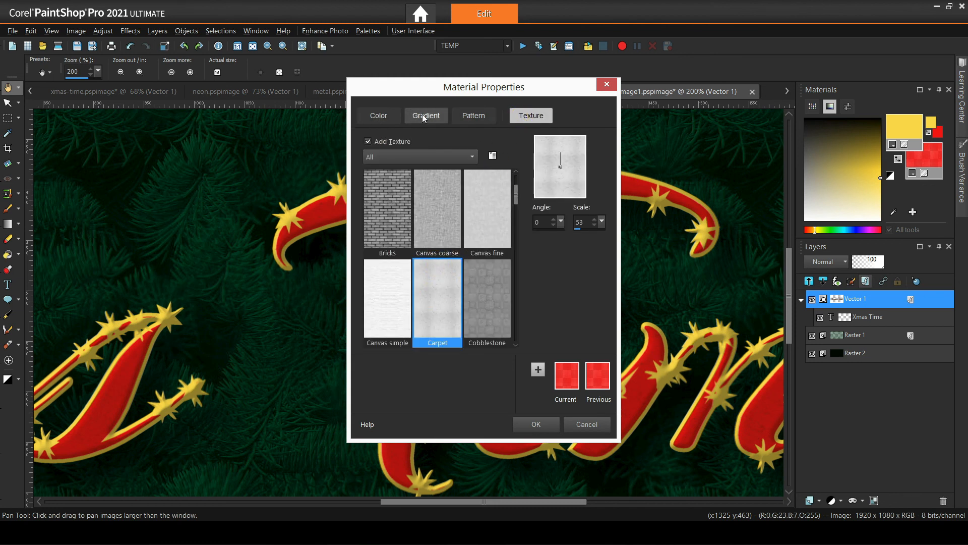
pyautogui.click(586, 424)
# View the whole Xmas Time image and compare the lettering with the layer styles of Vector 1 turned off and back on
pyautogui.scroll(-4, 565, 255)
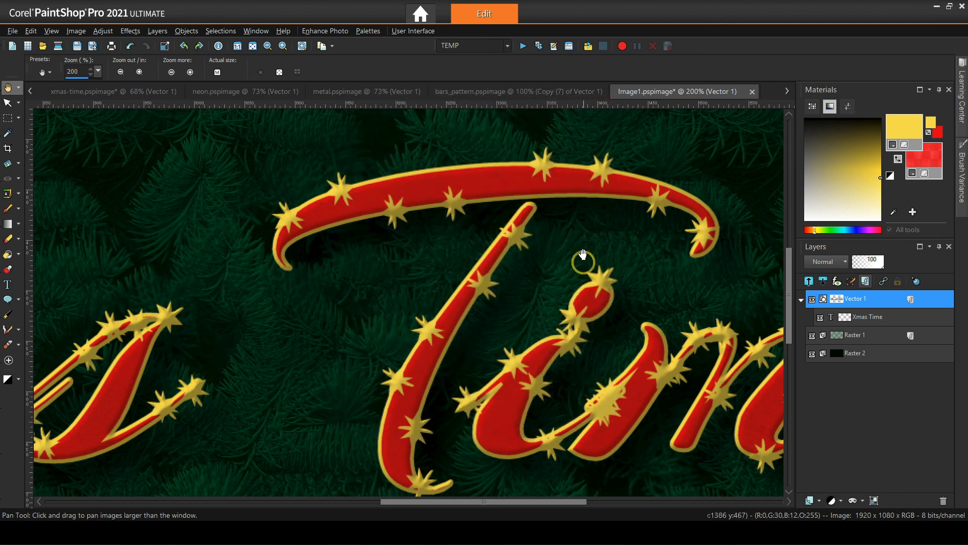
pyautogui.scroll(-1, 555, 251)
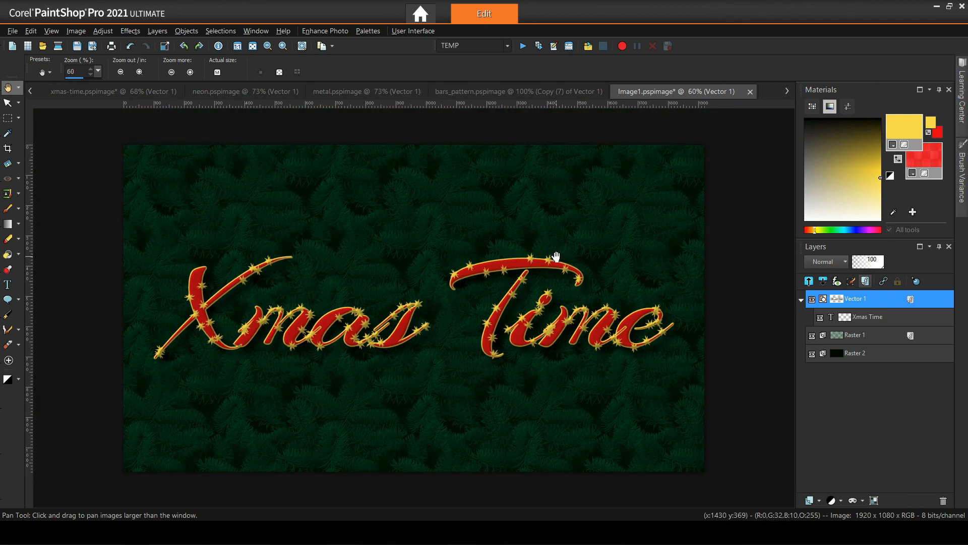
pyautogui.scroll(1, 554, 259)
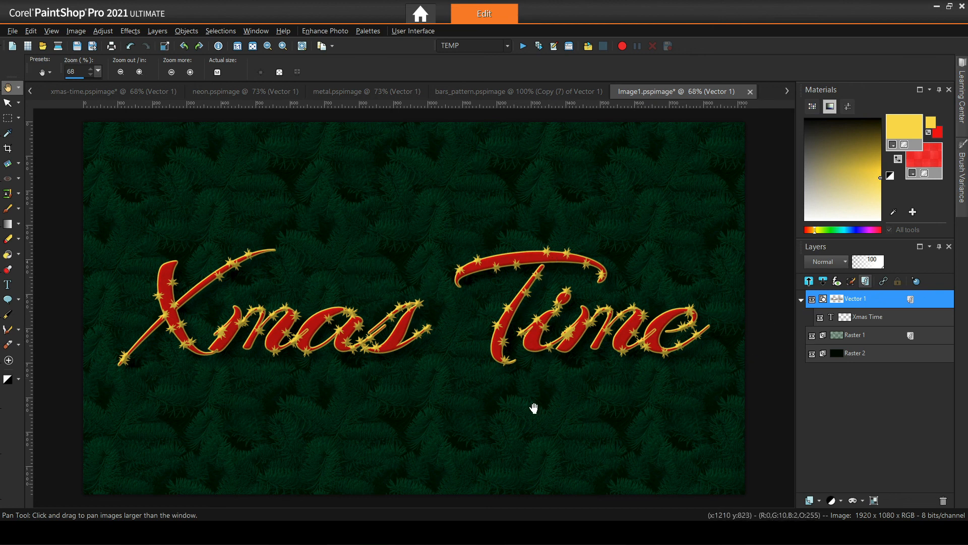
pyautogui.click(870, 285)
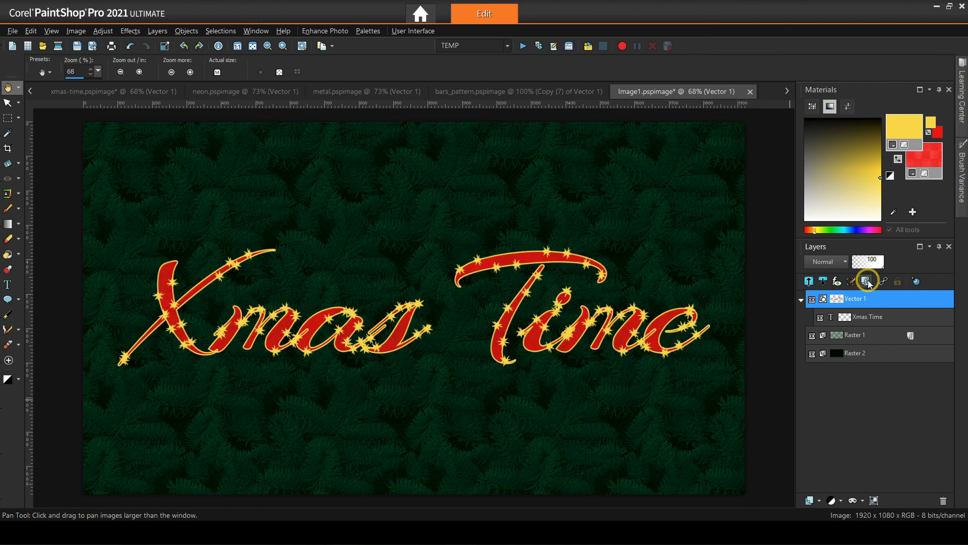
pyautogui.click(869, 284)
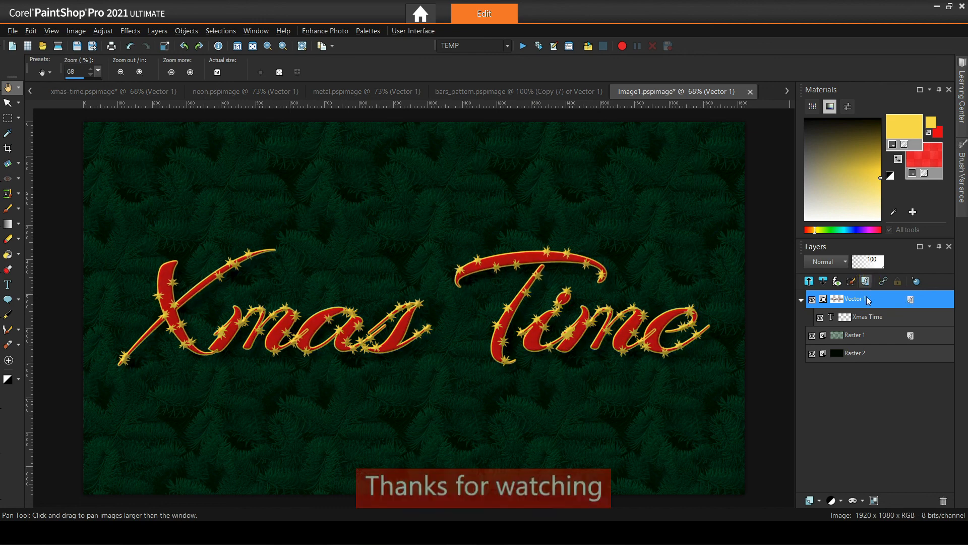